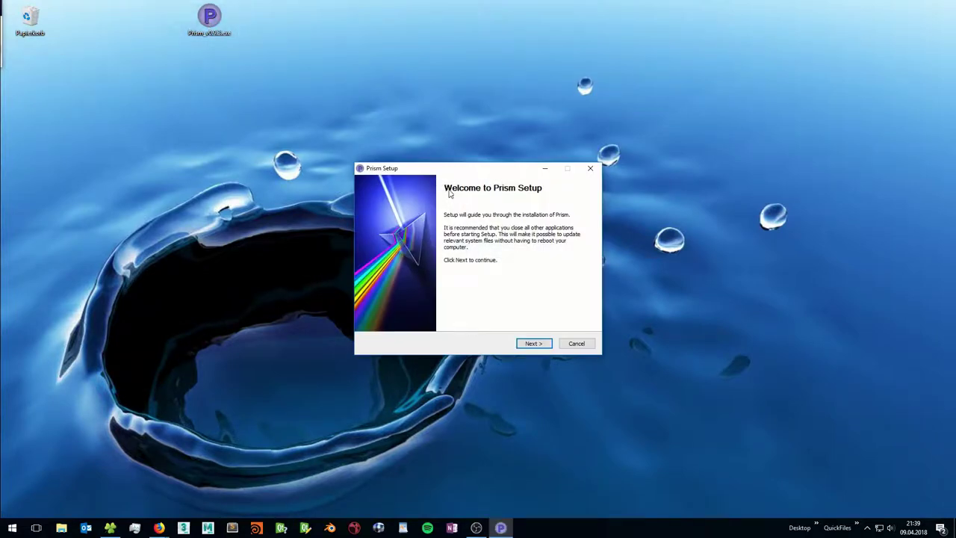
Step: Step through the Prism setup's welcome and licence pages and start the installation
{"action": "left_click", "coordinate": [527, 344]}
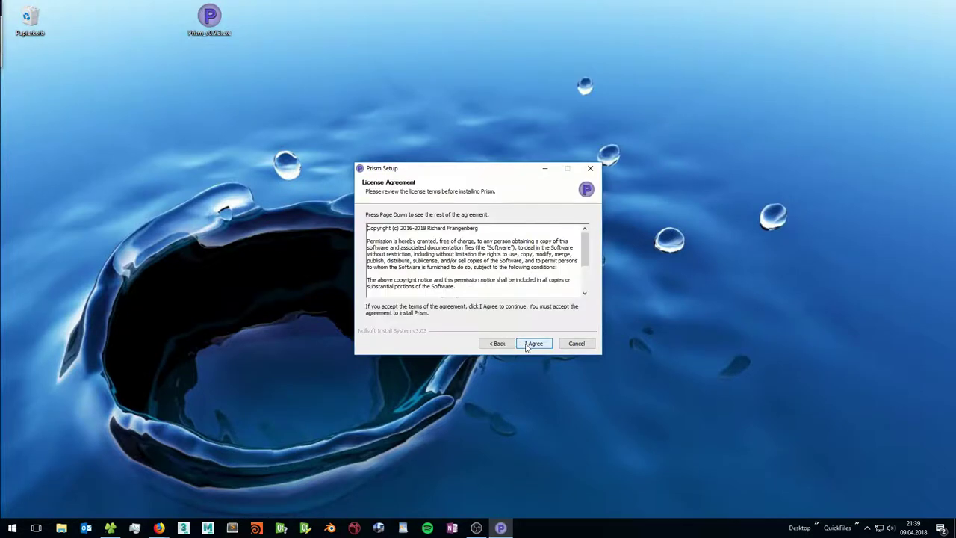
{"action": "left_click", "coordinate": [527, 344]}
{"action": "left_click", "coordinate": [534, 343]}
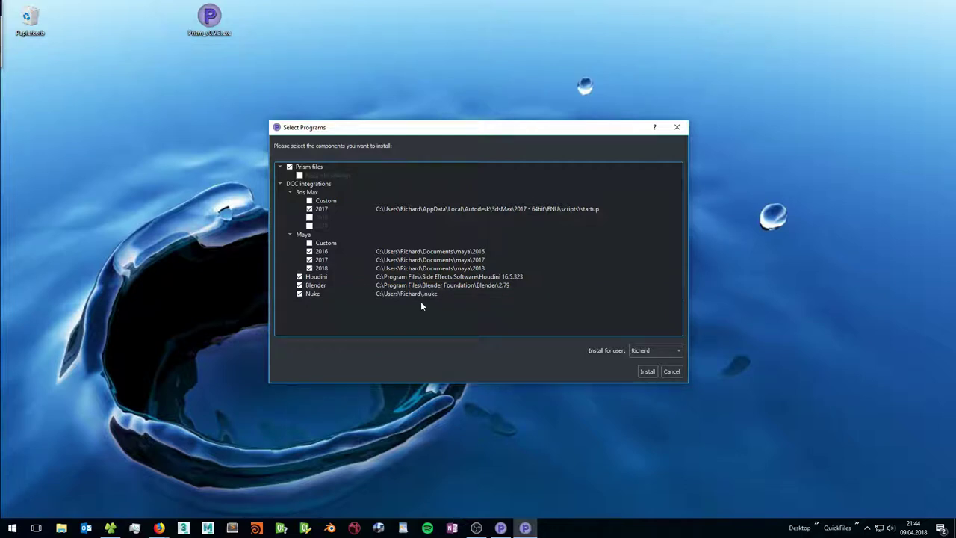
Step: Point the Houdini integration at the Houdini 16.5.323 folder and install the integrations
{"action": "double_click", "coordinate": [486, 279]}
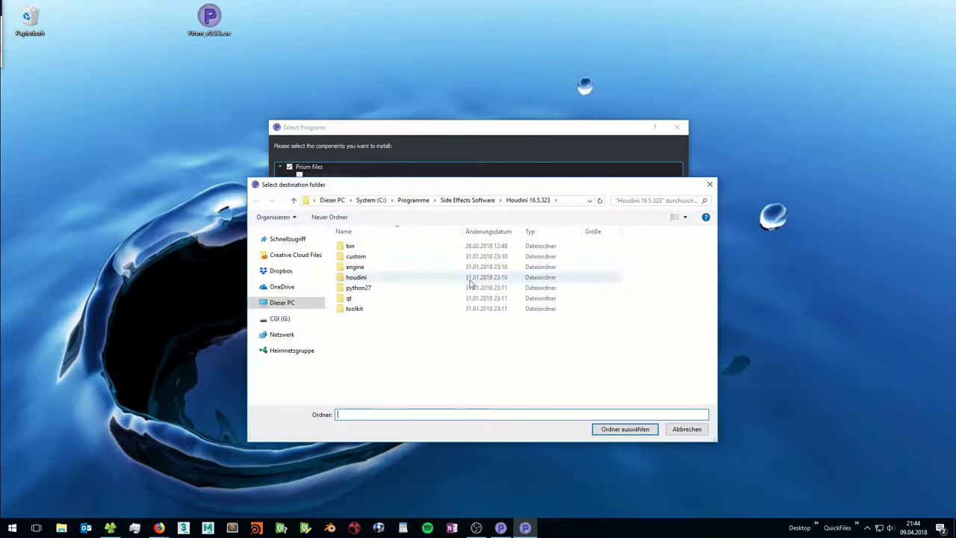
{"action": "left_click", "coordinate": [468, 200]}
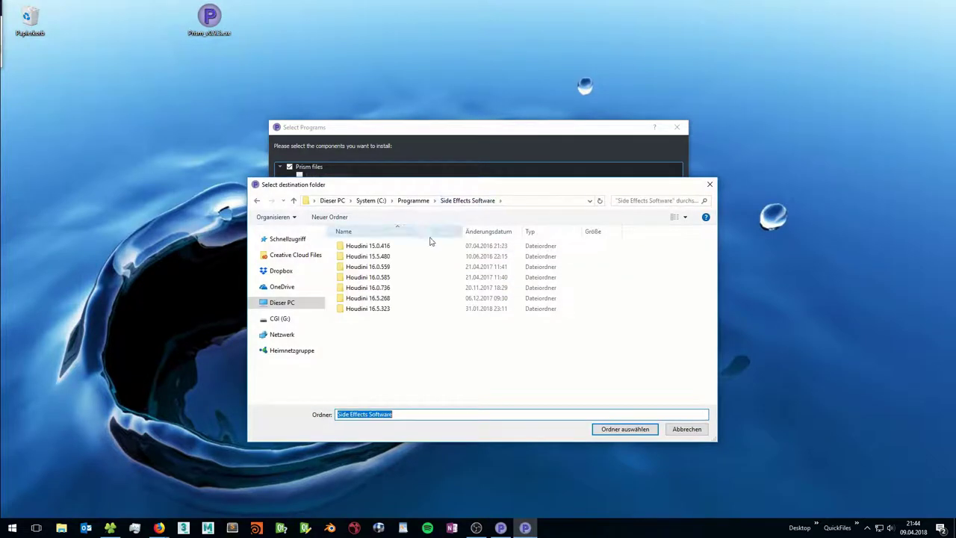
{"action": "left_click", "coordinate": [369, 308]}
{"action": "left_click", "coordinate": [625, 429]}
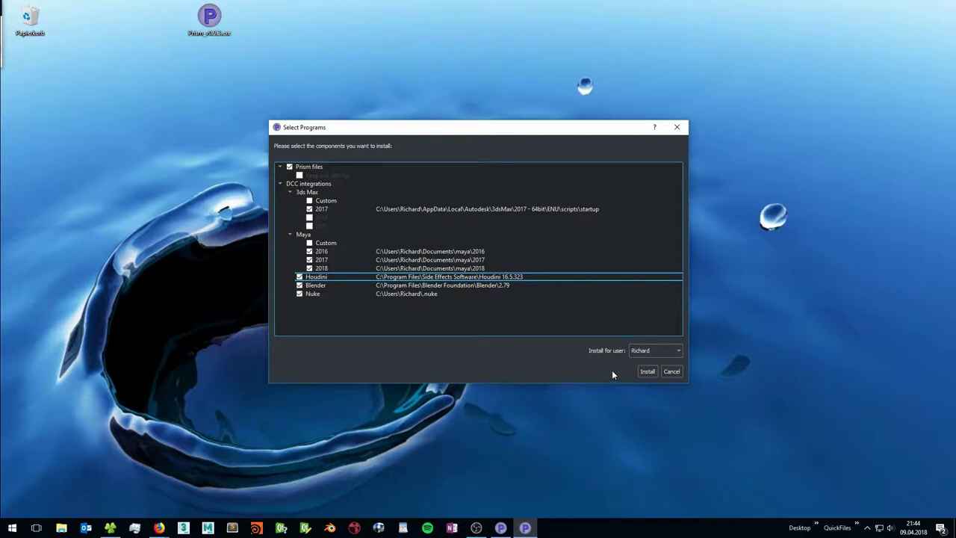
{"action": "left_click", "coordinate": [646, 371]}
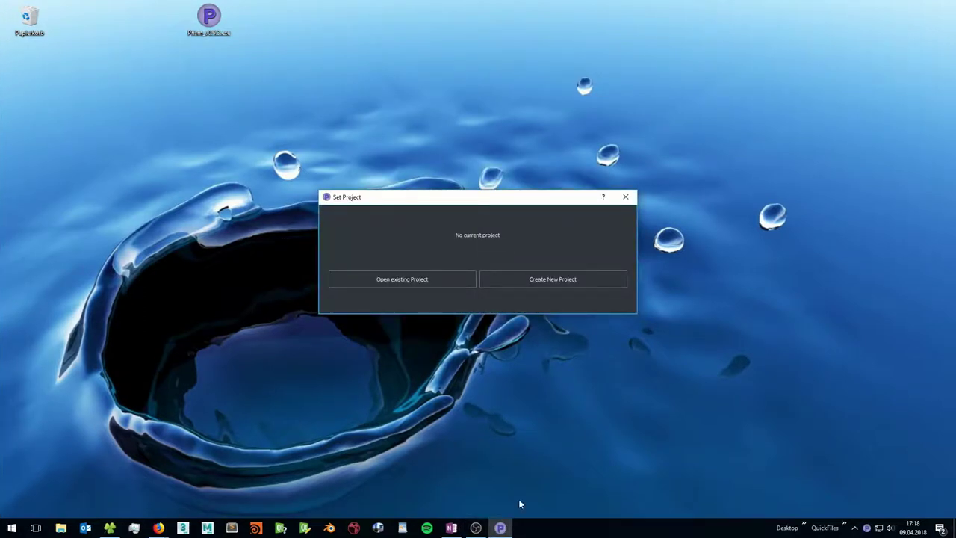
Step: Create the project 'Notion' at D:\Projekte\PrismDemo\Notion with the default folder structure
{"action": "left_click", "coordinate": [526, 280]}
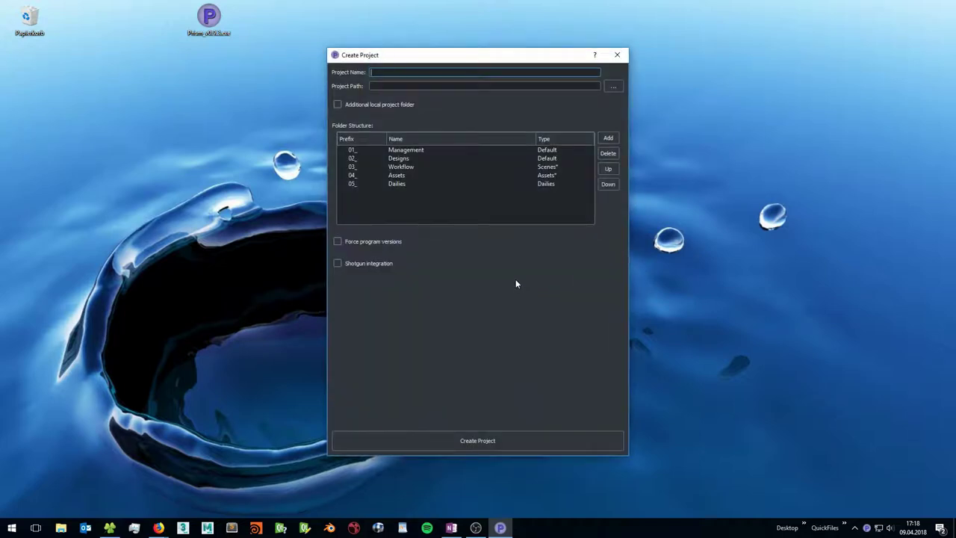
{"action": "type", "text": "Notion"}
{"action": "left_click", "coordinate": [613, 86]}
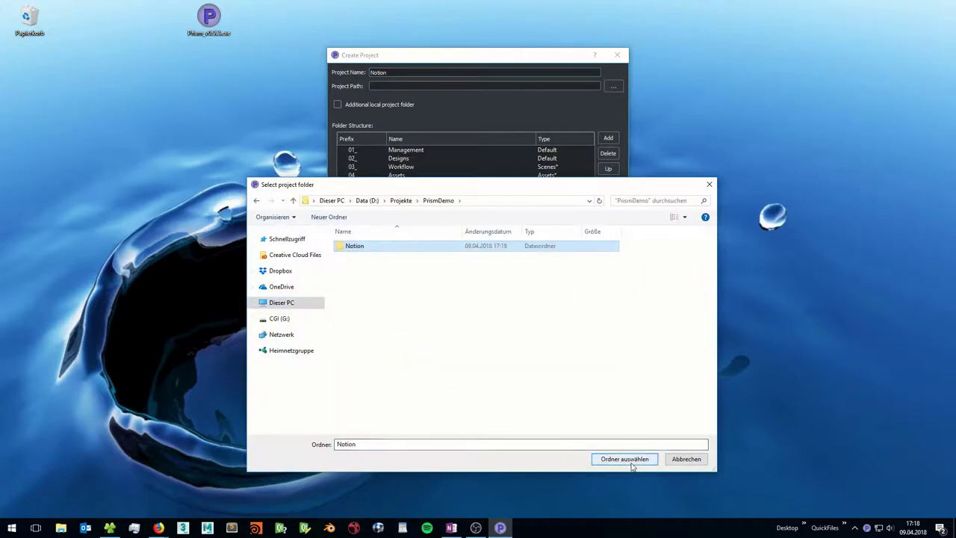
{"action": "left_click", "coordinate": [624, 459]}
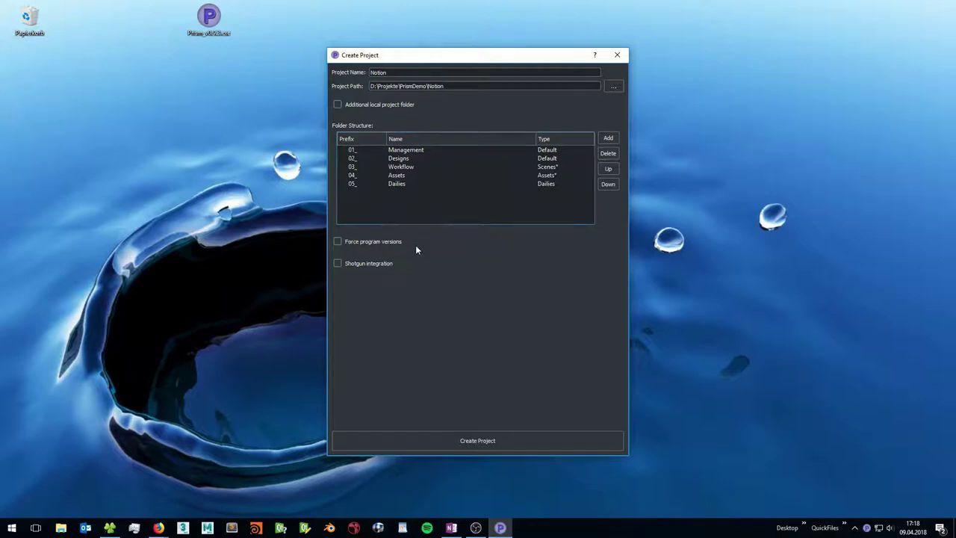
{"action": "mouse_move", "coordinate": [371, 106]}
{"action": "left_click", "coordinate": [455, 445]}
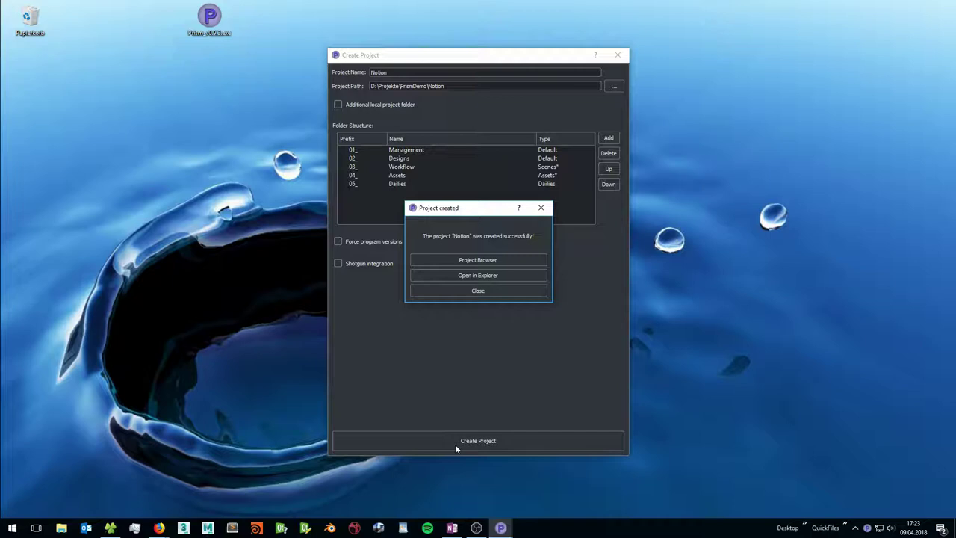
Step: Open the Notion Project Browser and enter the user's first and last name
{"action": "left_click", "coordinate": [476, 260]}
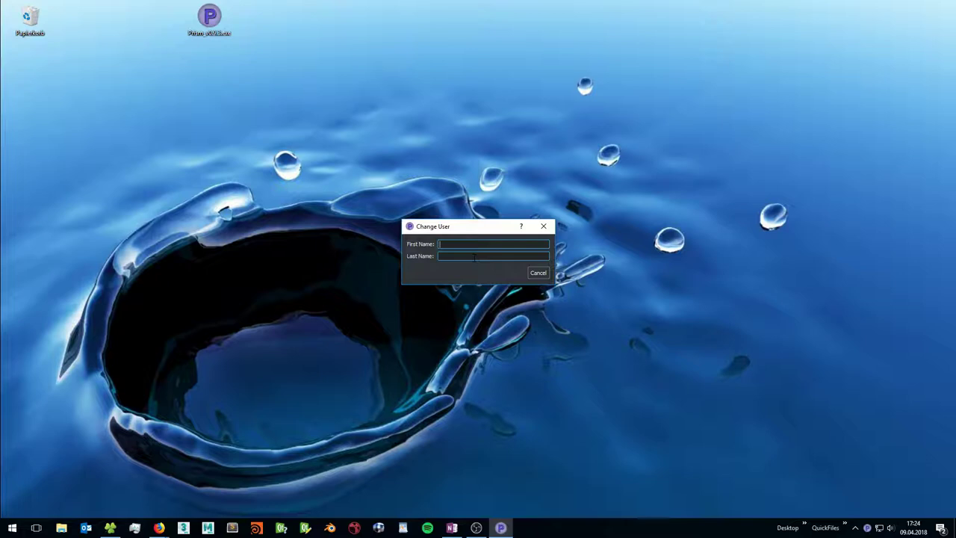
{"action": "type", "text": "Richard"}
{"action": "key", "text": "Tab"}
{"action": "type", "text": "Rrangenberg"}
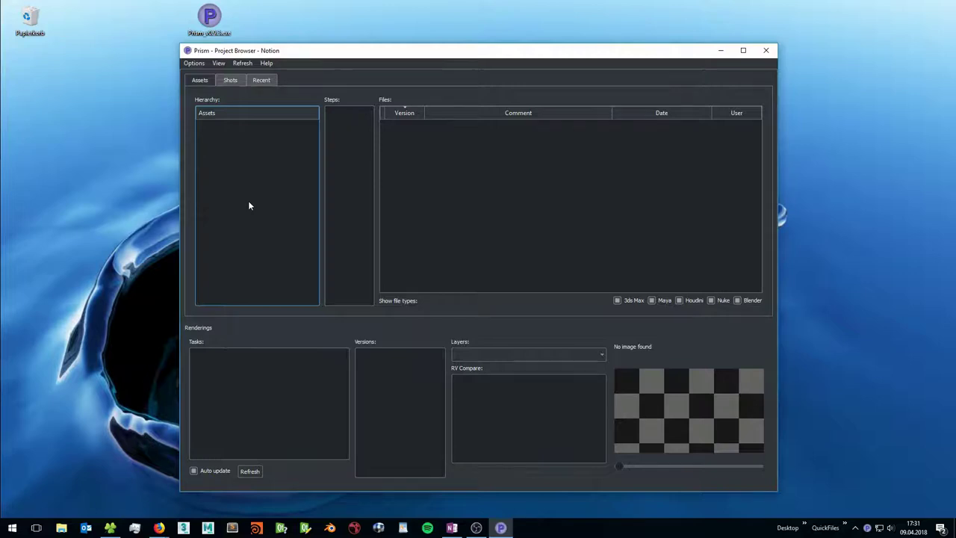
Step: Add a folder named 'Character' to the Assets hierarchy
{"action": "double_click", "coordinate": [243, 149]}
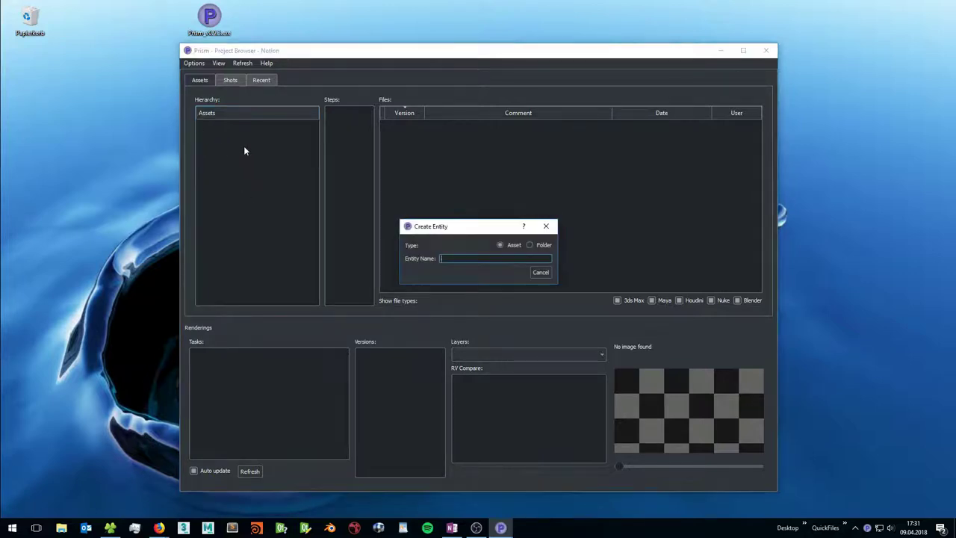
{"action": "left_click", "coordinate": [529, 245]}
{"action": "type", "text": "Character"}
{"action": "key", "text": "Return"}
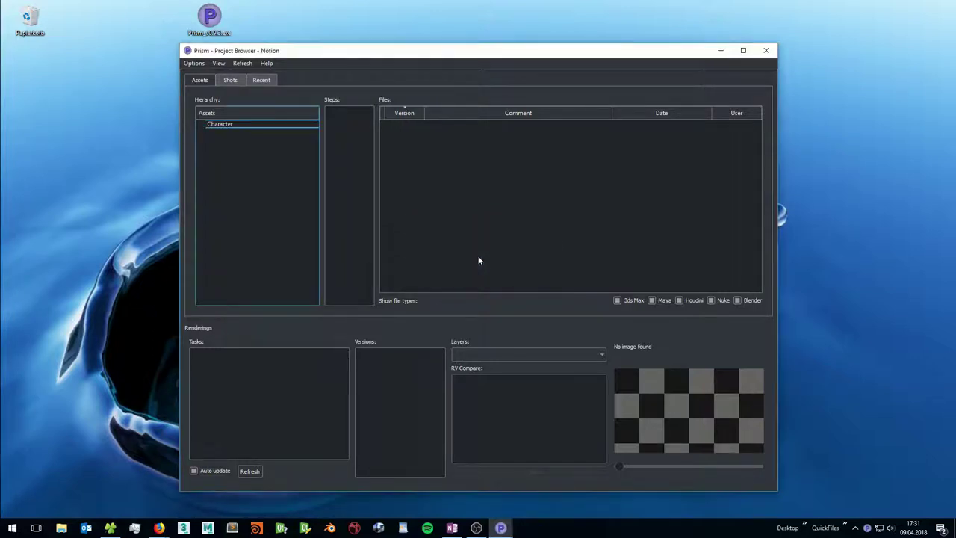
Step: Create an asset named 'Antelope' inside the Character folder
{"action": "left_click", "coordinate": [232, 126]}
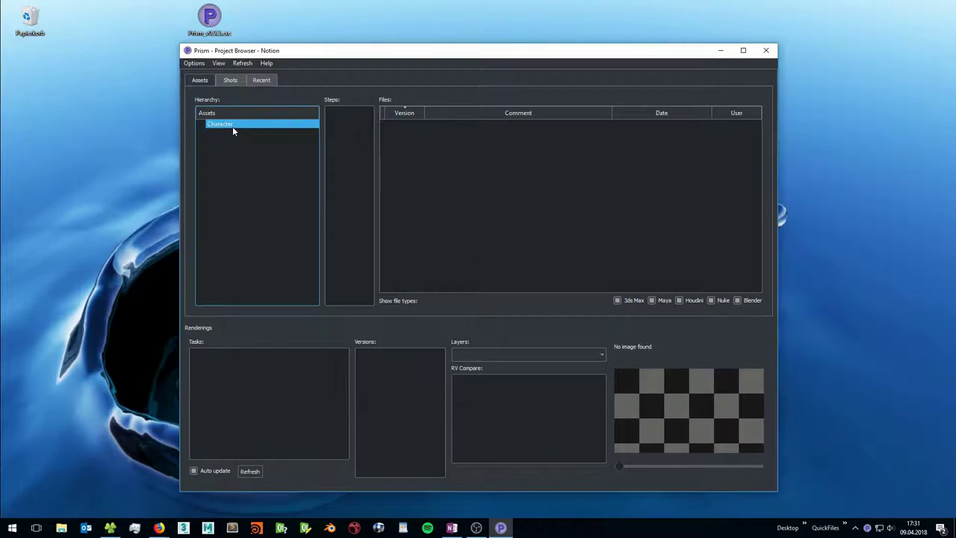
{"action": "double_click", "coordinate": [232, 127]}
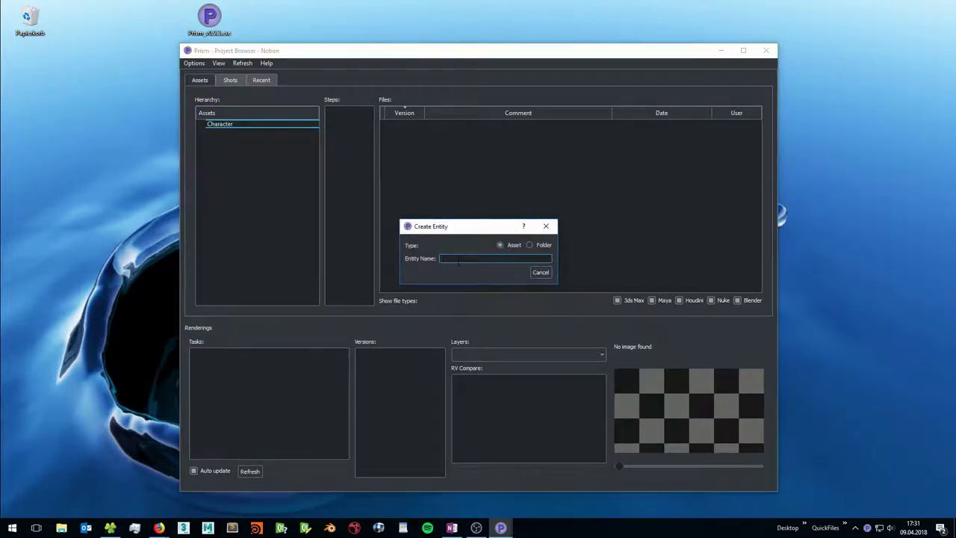
{"action": "type", "text": "Antelope"}
{"action": "key", "text": "Return"}
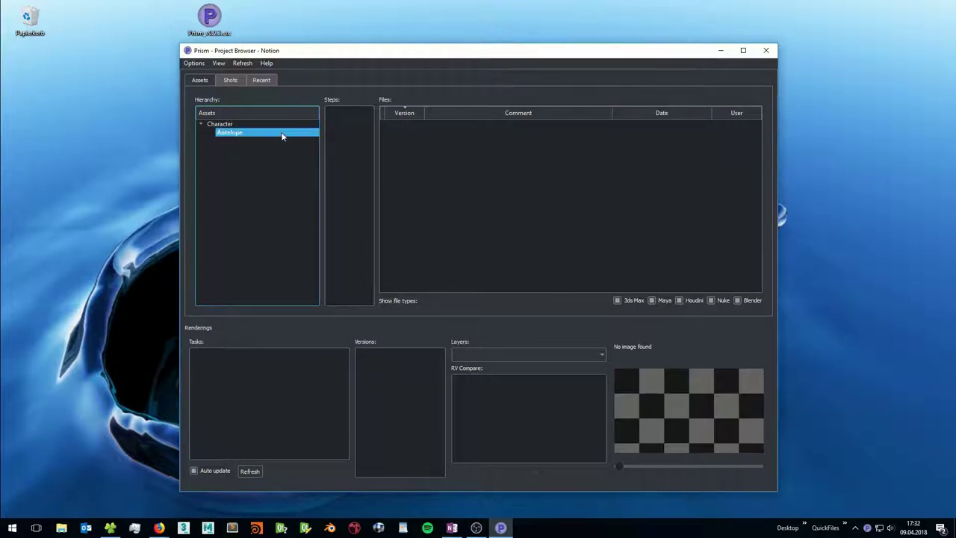
Step: Add a Modeling step to Antelope and create and open an empty 3ds Max 2017 scene v0001
{"action": "double_click", "coordinate": [355, 136]}
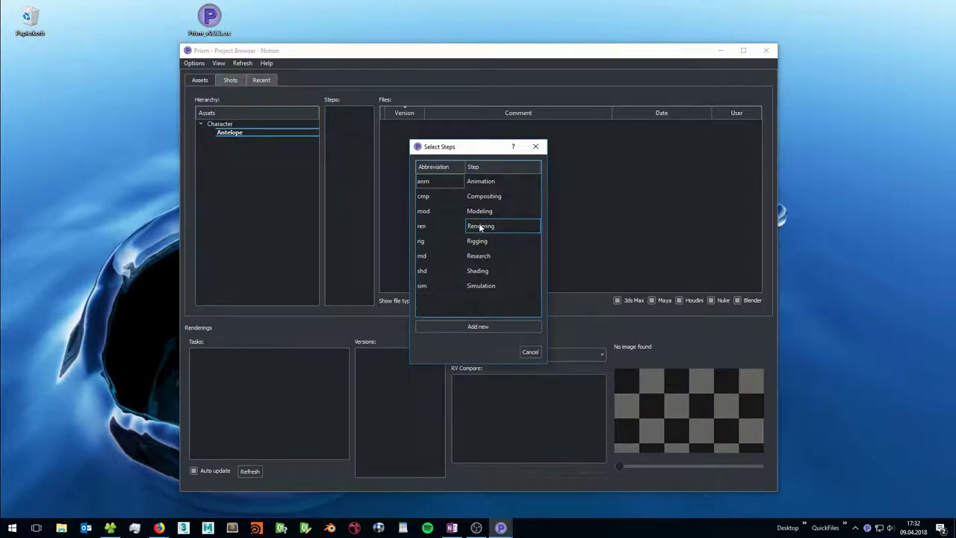
{"action": "double_click", "coordinate": [489, 213]}
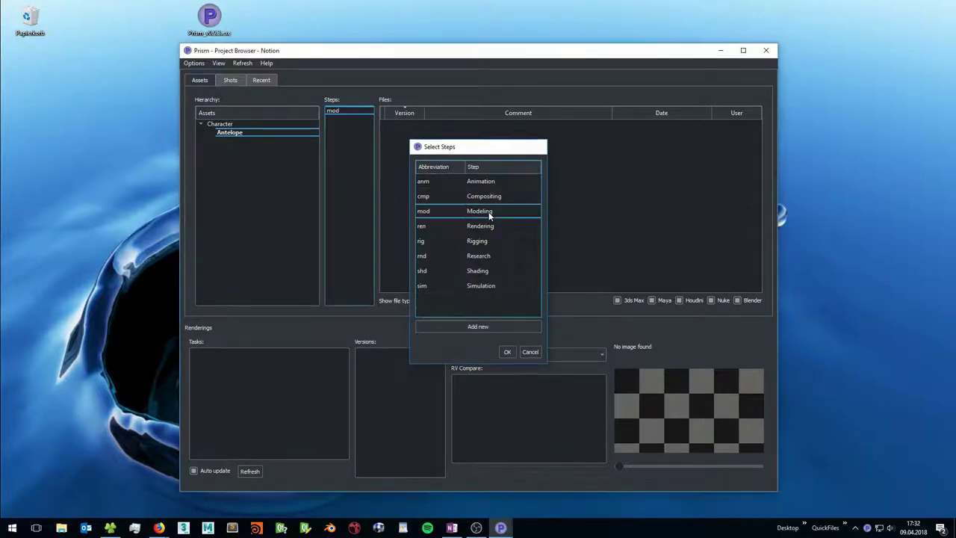
{"action": "right_click", "coordinate": [487, 188]}
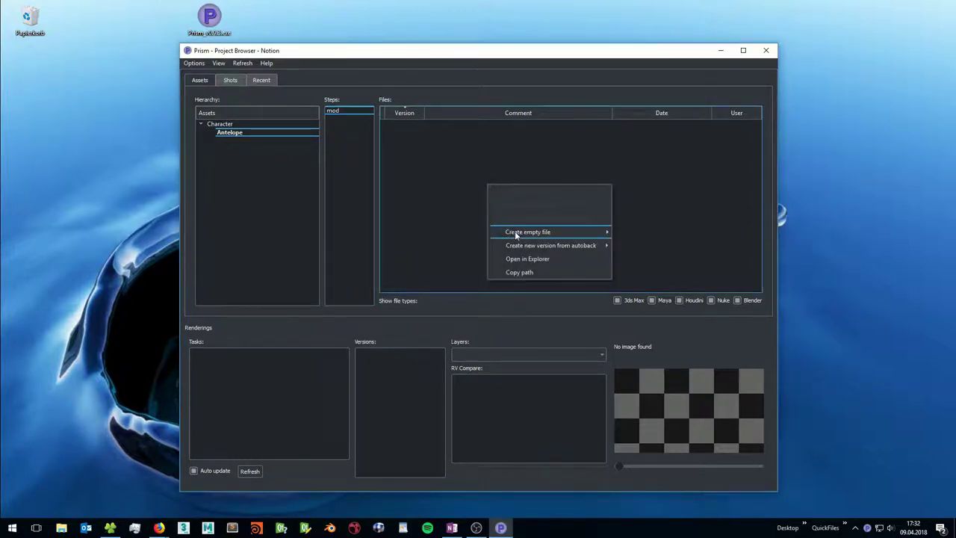
{"action": "mouse_move", "coordinate": [515, 231]}
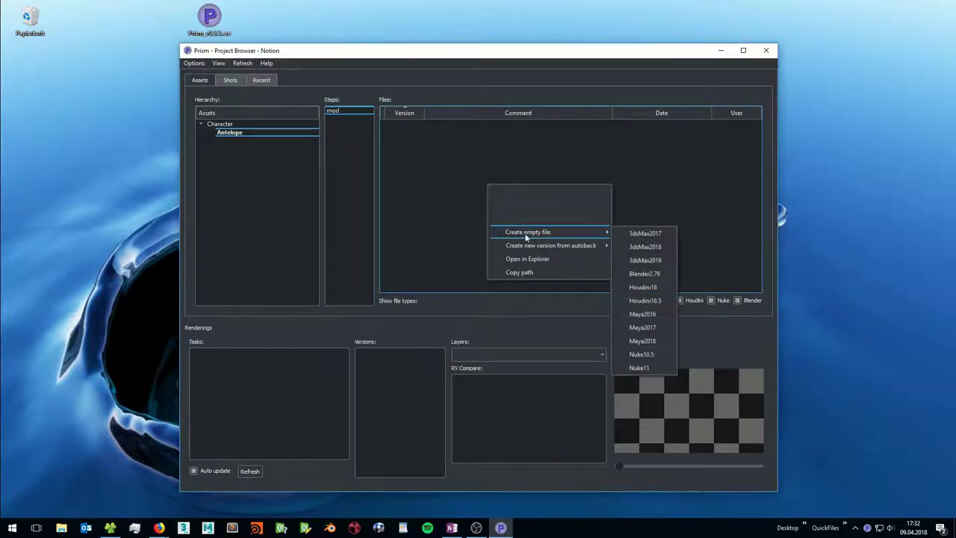
{"action": "left_click", "coordinate": [645, 233]}
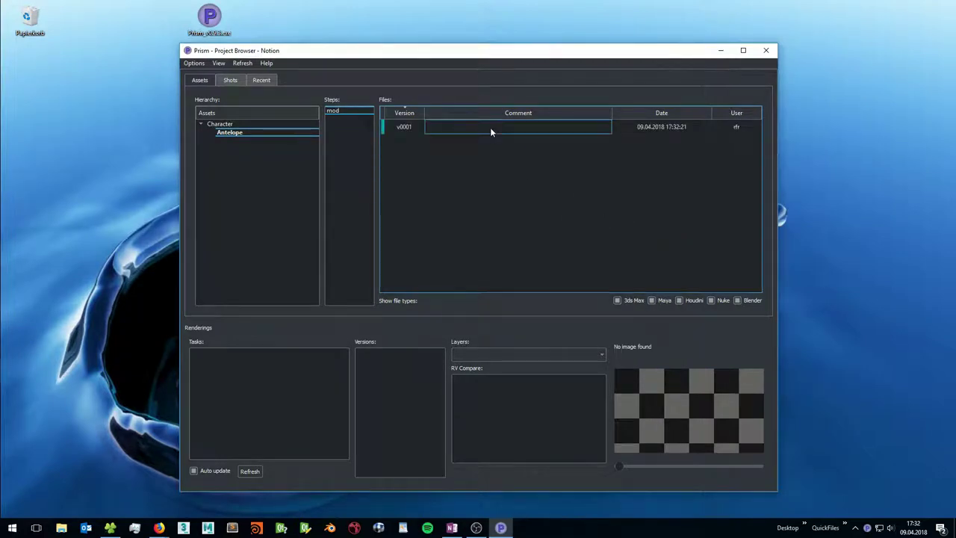
{"action": "left_click", "coordinate": [452, 134]}
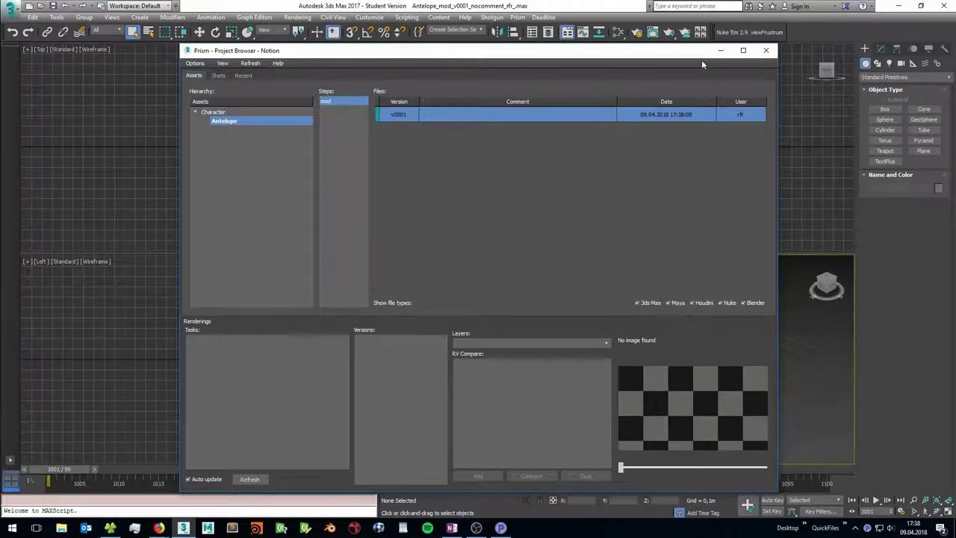
Step: Close the Project Browser and draw a box, Box001, in the Perspective viewport
{"action": "left_click", "coordinate": [761, 54]}
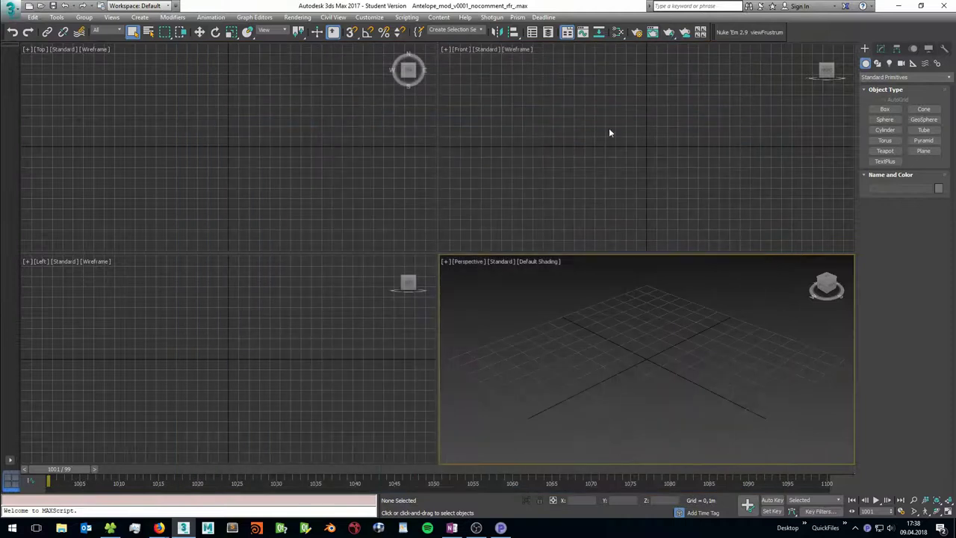
{"action": "left_click", "coordinate": [885, 109]}
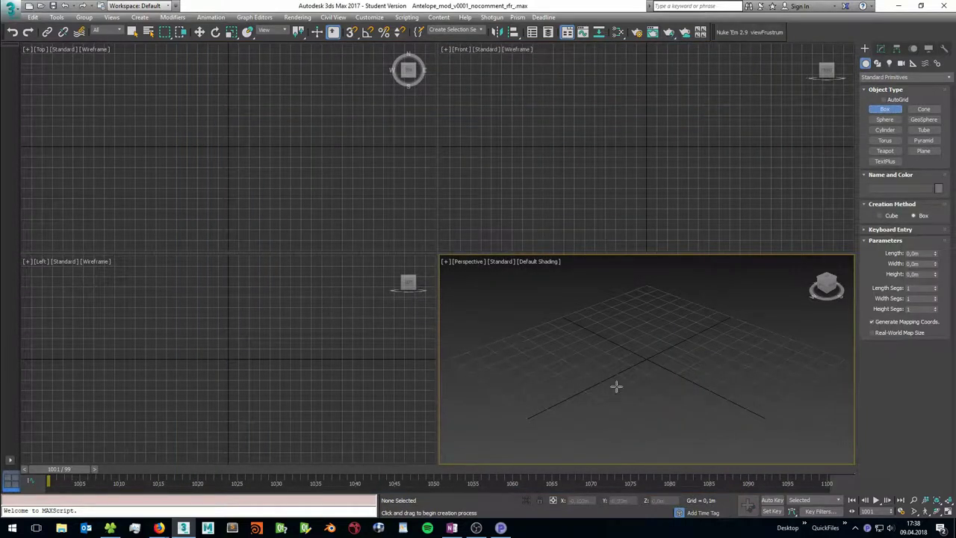
{"action": "left_click_drag", "start_coordinate": [617, 434], "coordinate": [646, 305]}
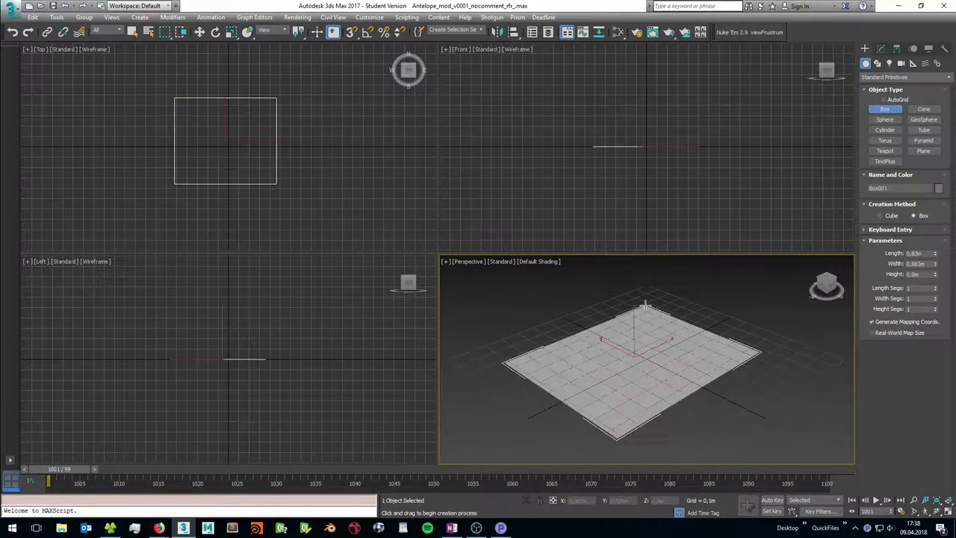
{"action": "left_click", "coordinate": [645, 198]}
{"action": "right_click", "coordinate": [644, 199]}
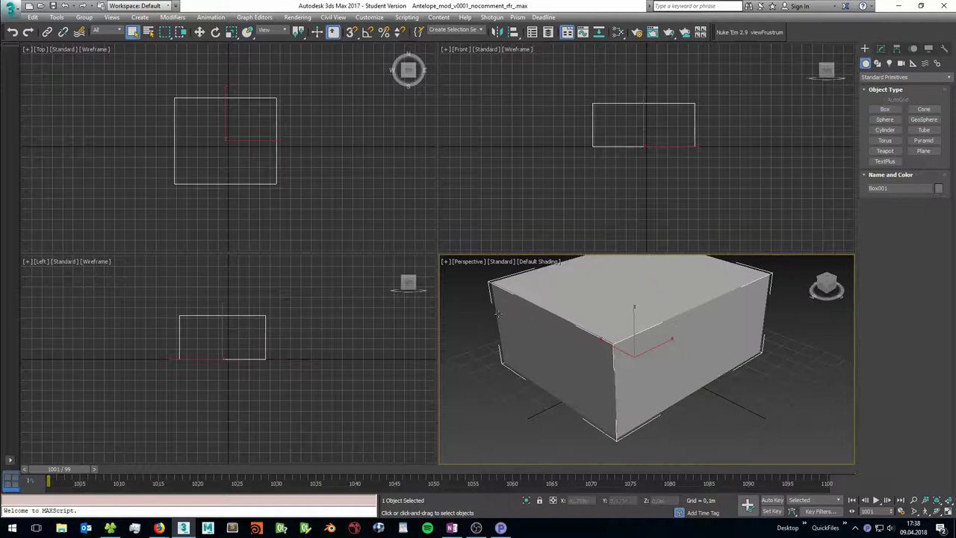
Step: Save the scene as Antelope_mod_v0002 and reopen the Project Browser beside the viewport
{"action": "left_click", "coordinate": [516, 18]}
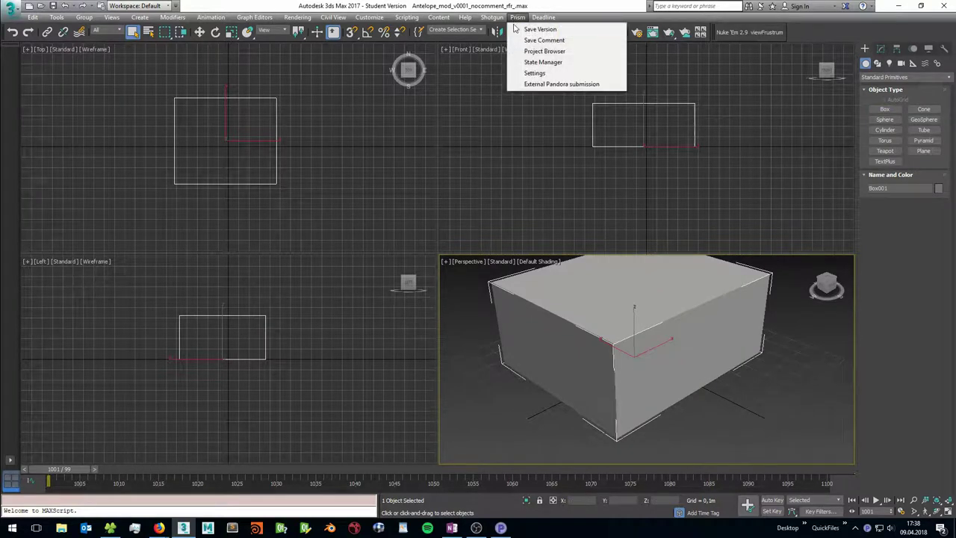
{"action": "left_click", "coordinate": [515, 30]}
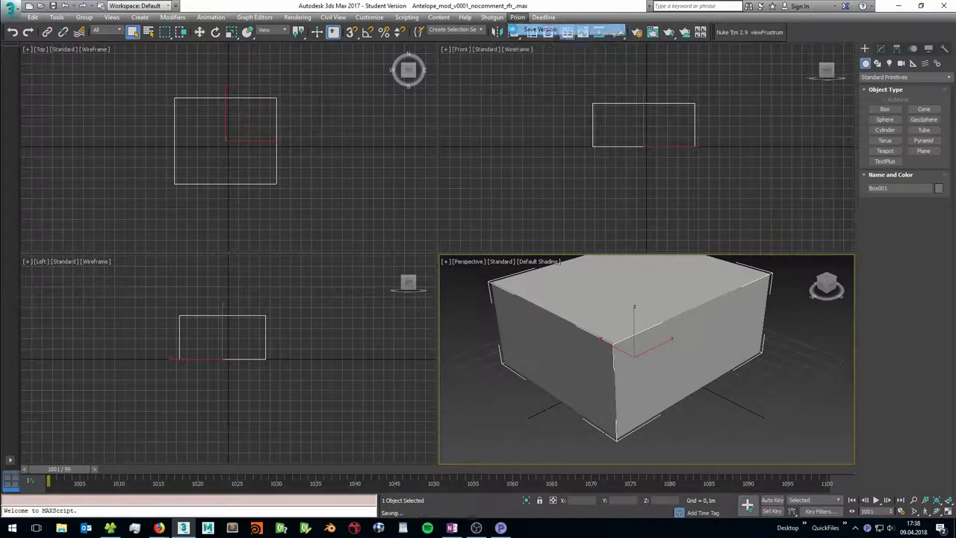
{"action": "left_click", "coordinate": [516, 17]}
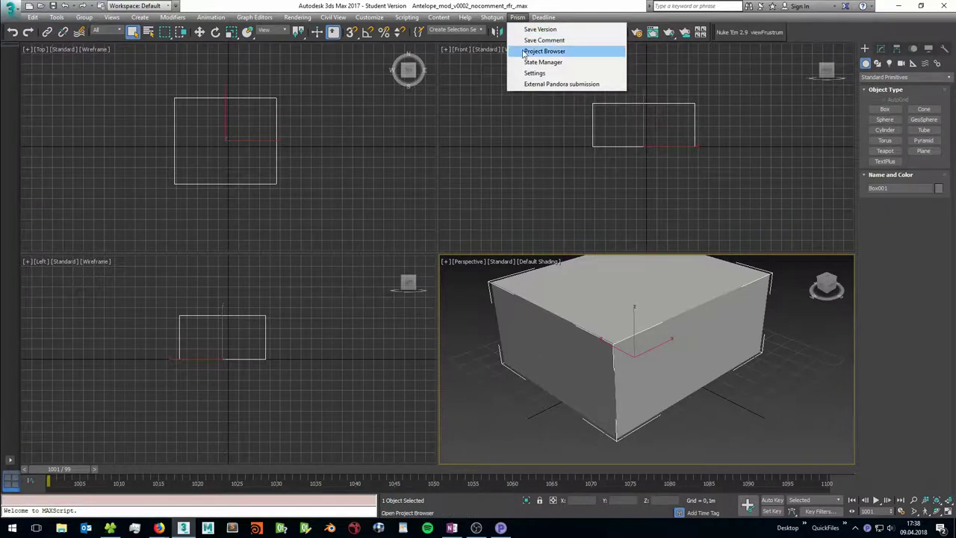
{"action": "left_click", "coordinate": [527, 53]}
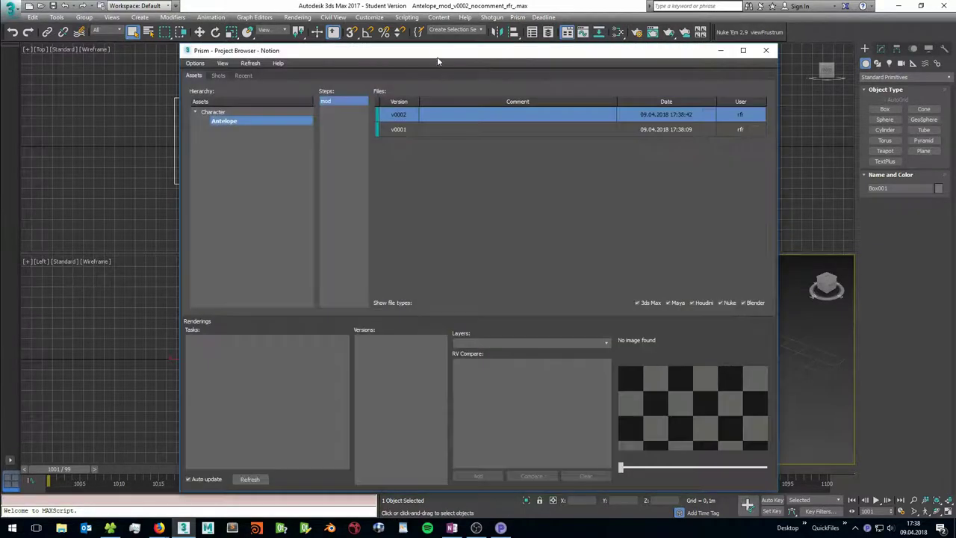
{"action": "left_click_drag", "start_coordinate": [437, 51], "coordinate": [254, 47]}
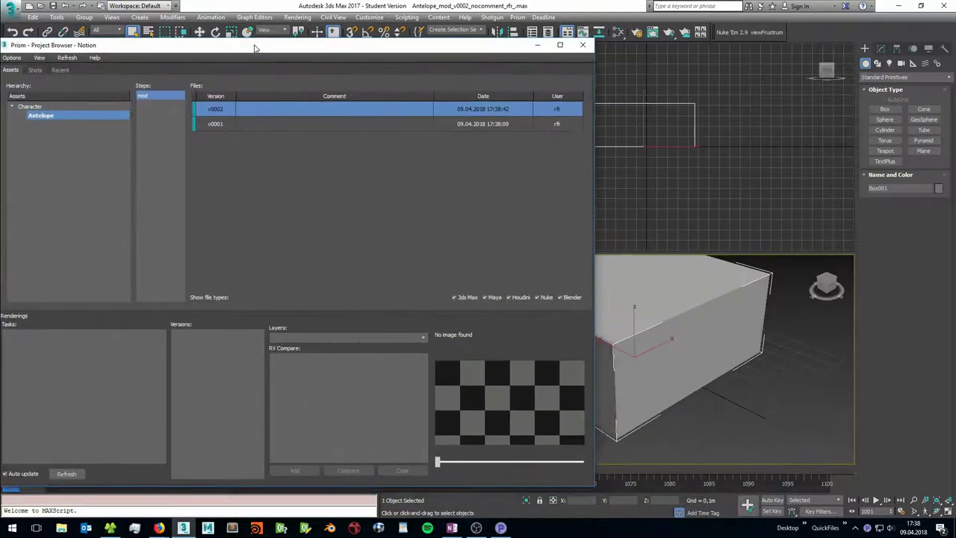
{"action": "left_click", "coordinate": [518, 17]}
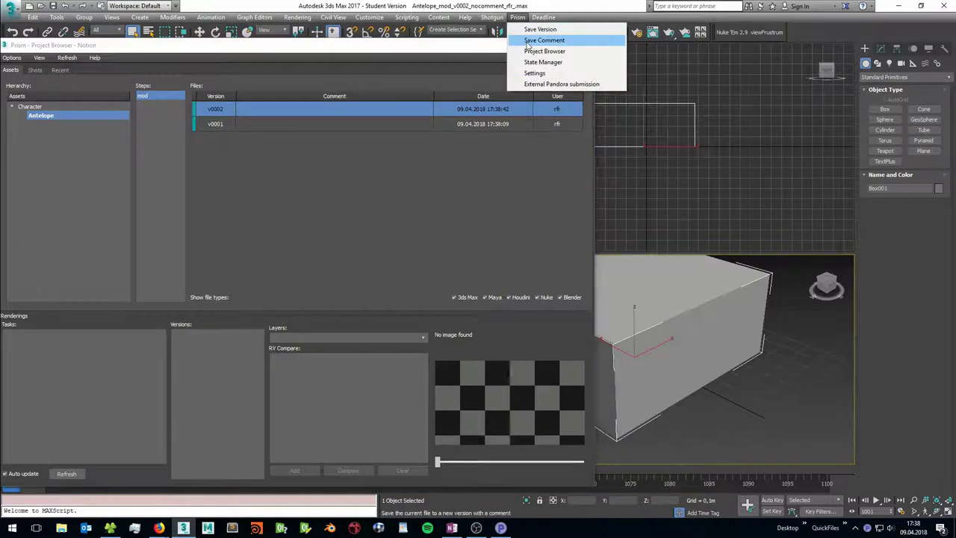
Step: Save a new scene version with the comment 'boxAdded'
{"action": "left_click", "coordinate": [526, 42]}
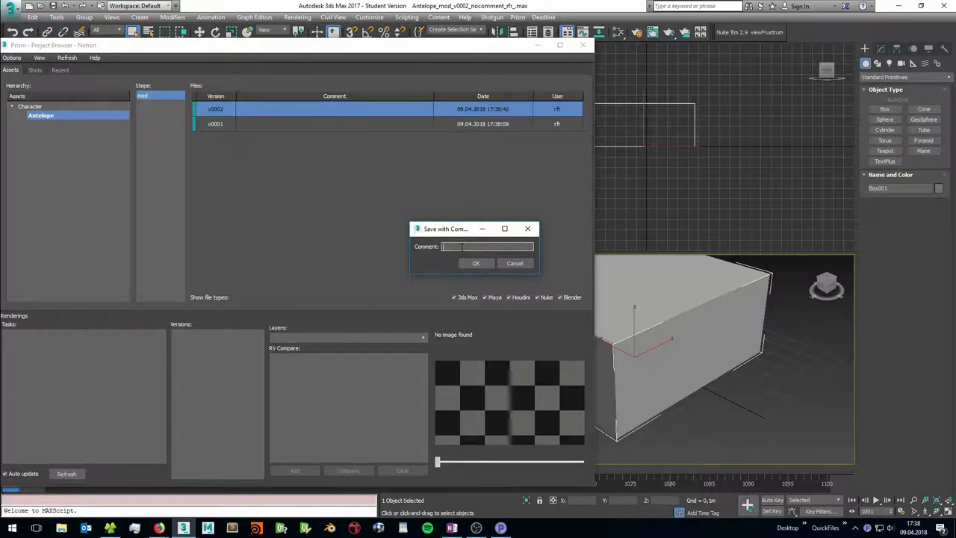
{"action": "type", "text": "boxAdded"}
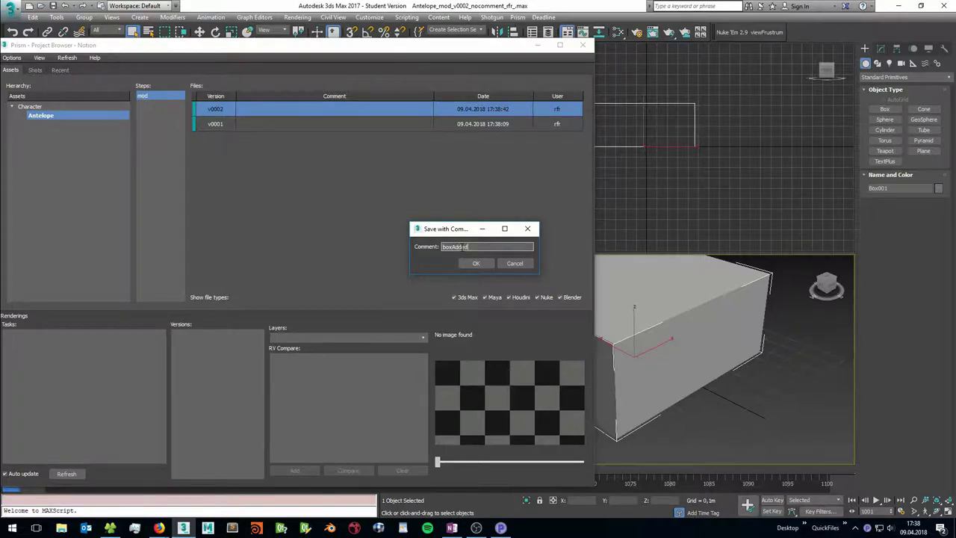
{"action": "key", "text": "Return"}
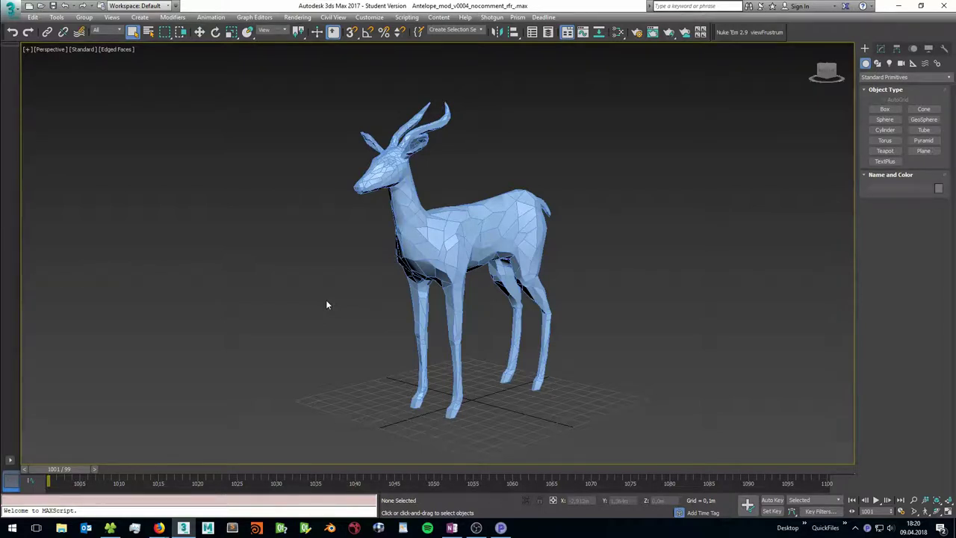
Step: Open the Prism State Manager and move it to the left of the antelope model
{"action": "left_click", "coordinate": [518, 17]}
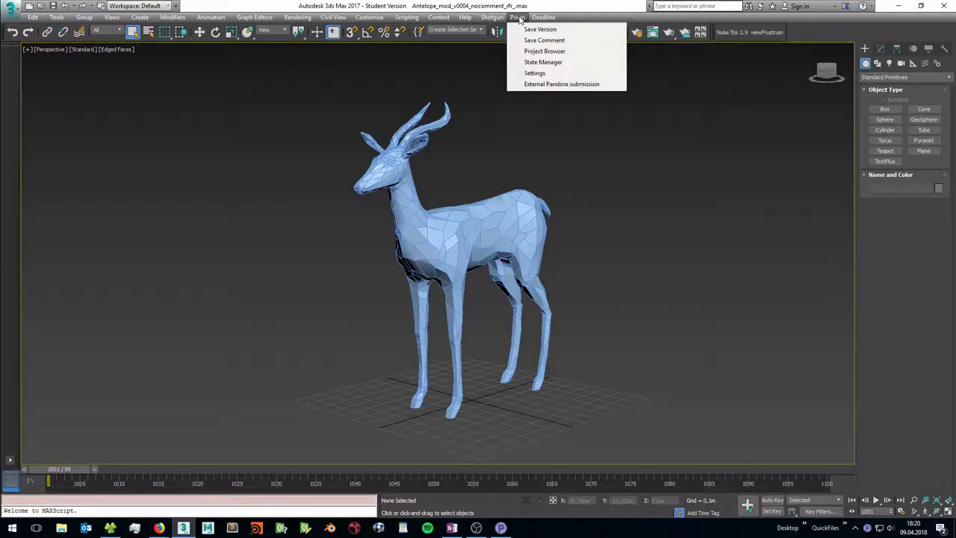
{"action": "left_click", "coordinate": [543, 62]}
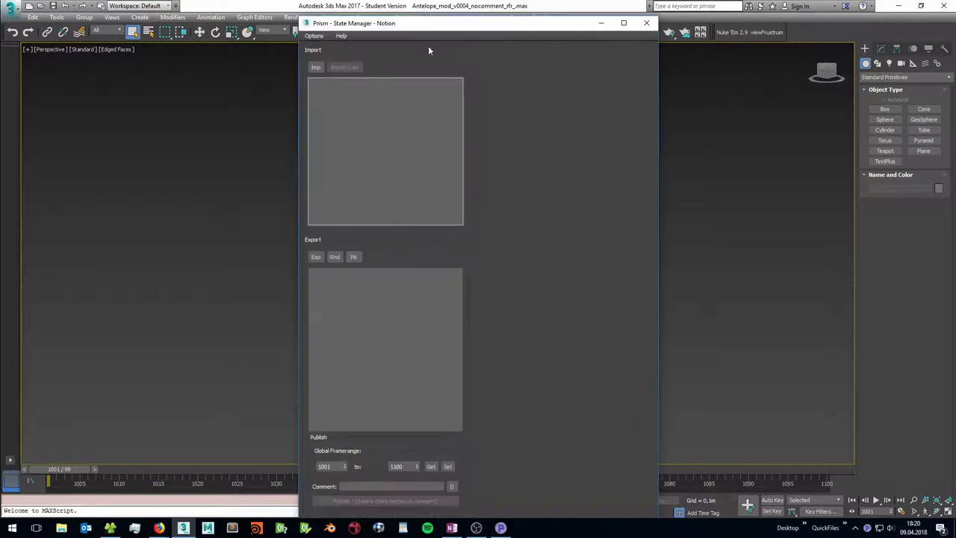
{"action": "left_click_drag", "start_coordinate": [409, 30], "coordinate": [159, 27]}
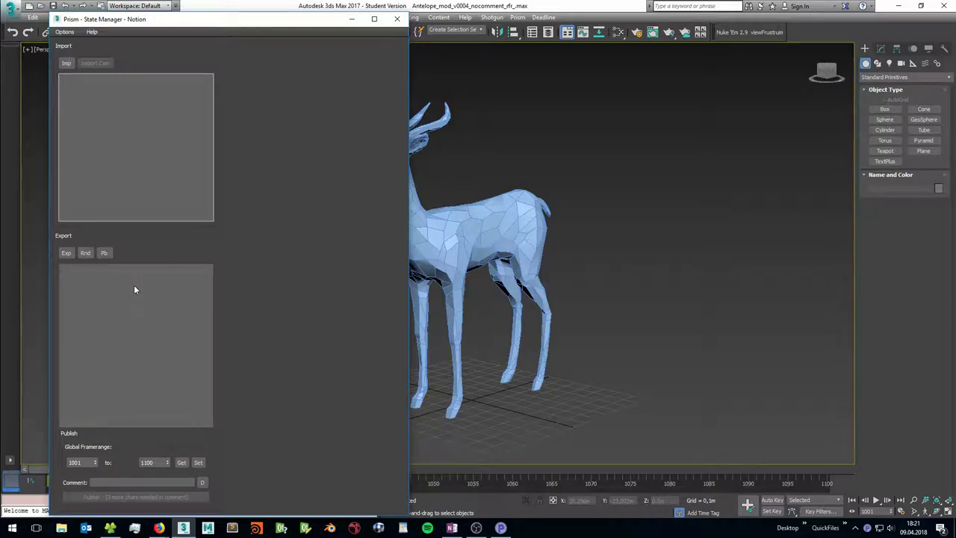
Step: Add a new Export state and a trial Playblast state to the State Manager list
{"action": "left_click", "coordinate": [69, 253]}
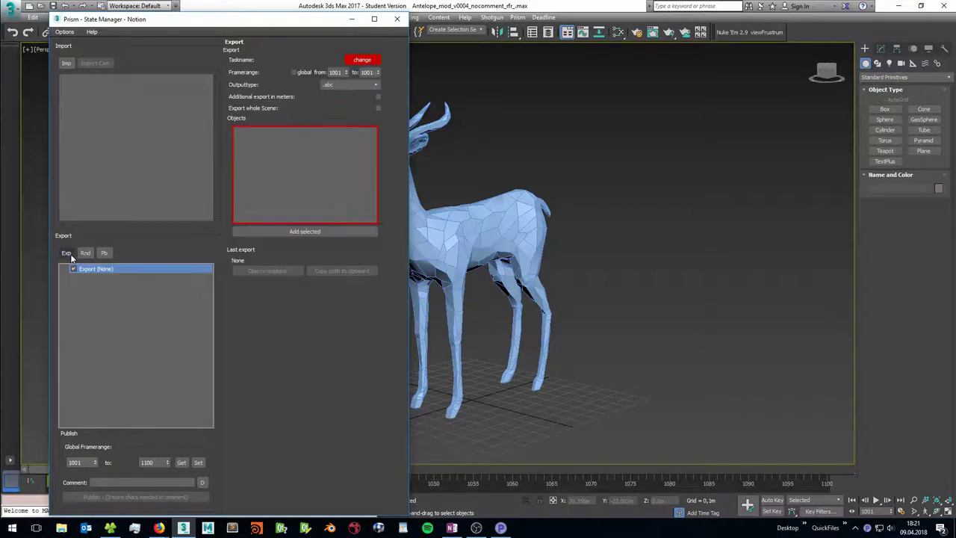
{"action": "right_click", "coordinate": [130, 308]}
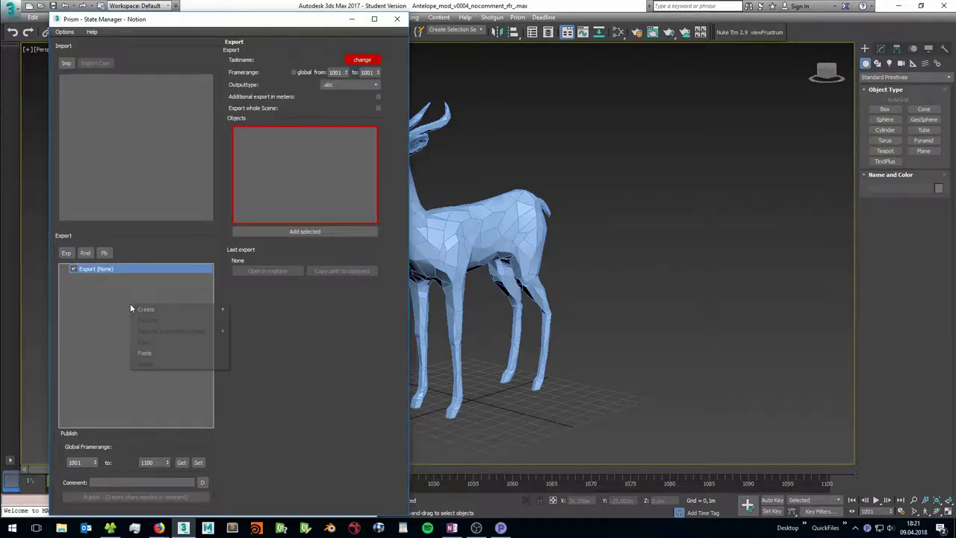
{"action": "mouse_move", "coordinate": [145, 309]}
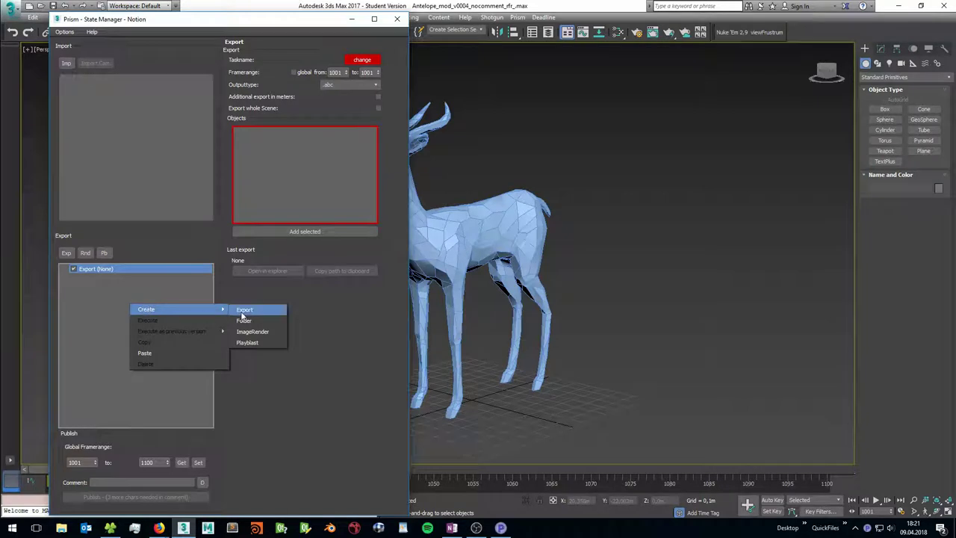
{"action": "left_click", "coordinate": [246, 343]}
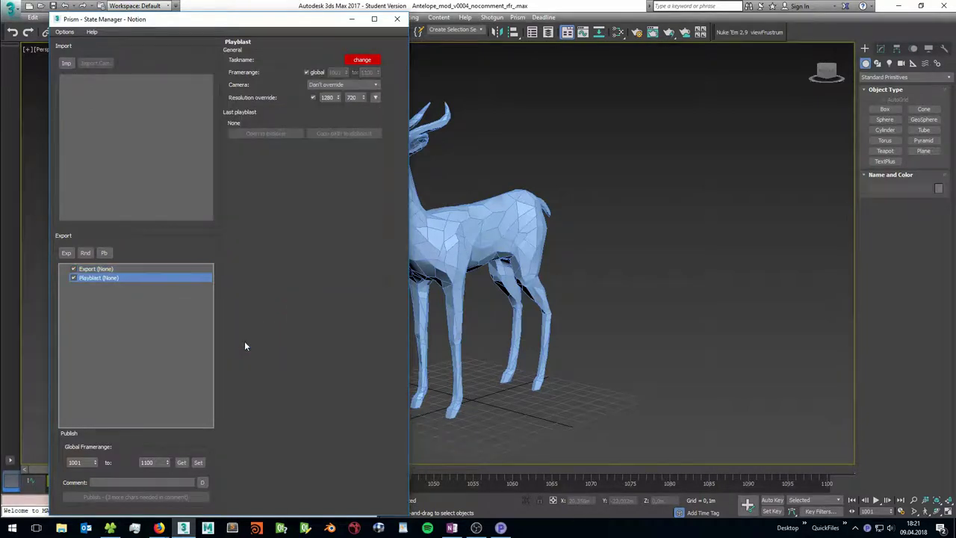
Step: Delete the Playblast state, leaving the single Export state with .abc output selected
{"action": "left_click", "coordinate": [136, 271]}
{"action": "left_click", "coordinate": [134, 275]}
{"action": "right_click", "coordinate": [118, 278]}
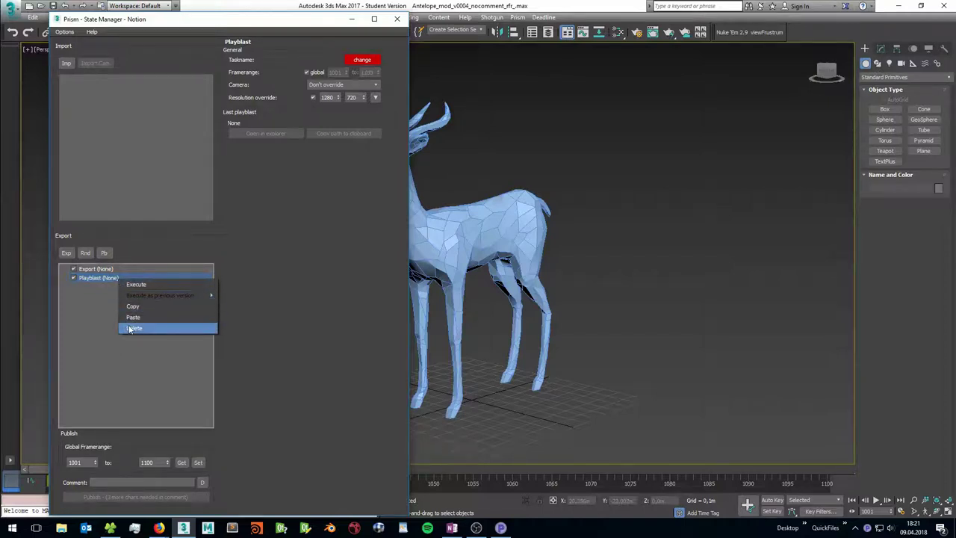
{"action": "left_click", "coordinate": [133, 329]}
{"action": "left_click", "coordinate": [108, 269]}
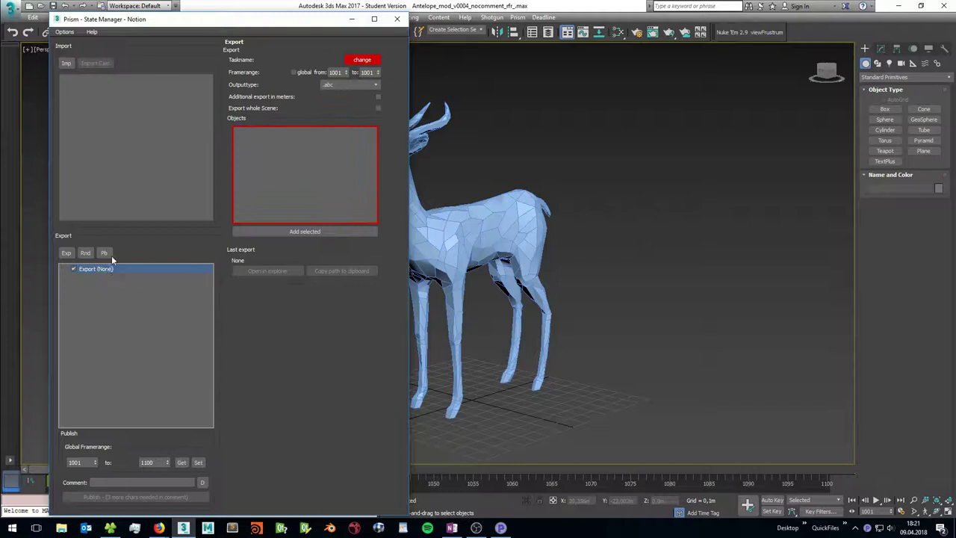
{"action": "left_click_drag", "start_coordinate": [187, 20], "coordinate": [137, 9]}
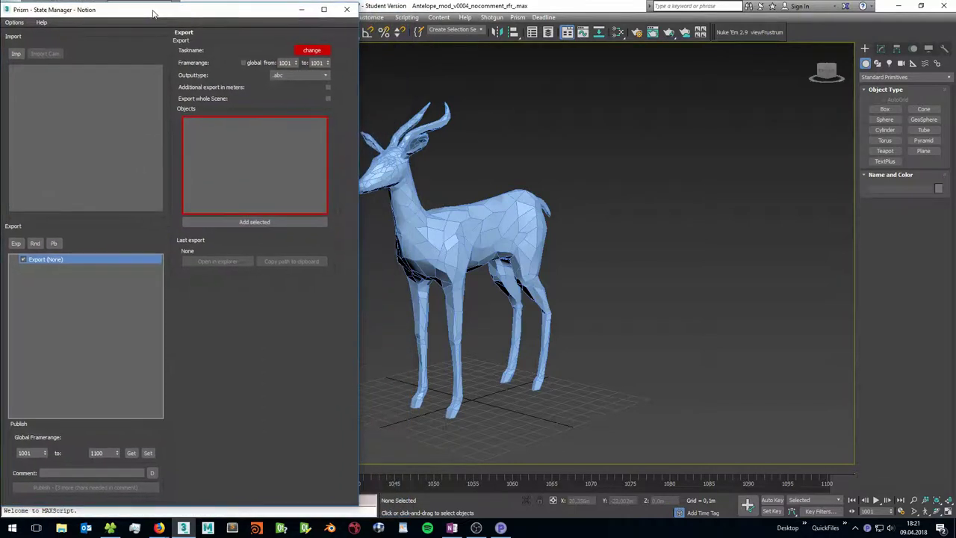
Step: Rename the export task to antelope_GEO and add the Antelope_GEO model to its objects
{"action": "left_click", "coordinate": [312, 51]}
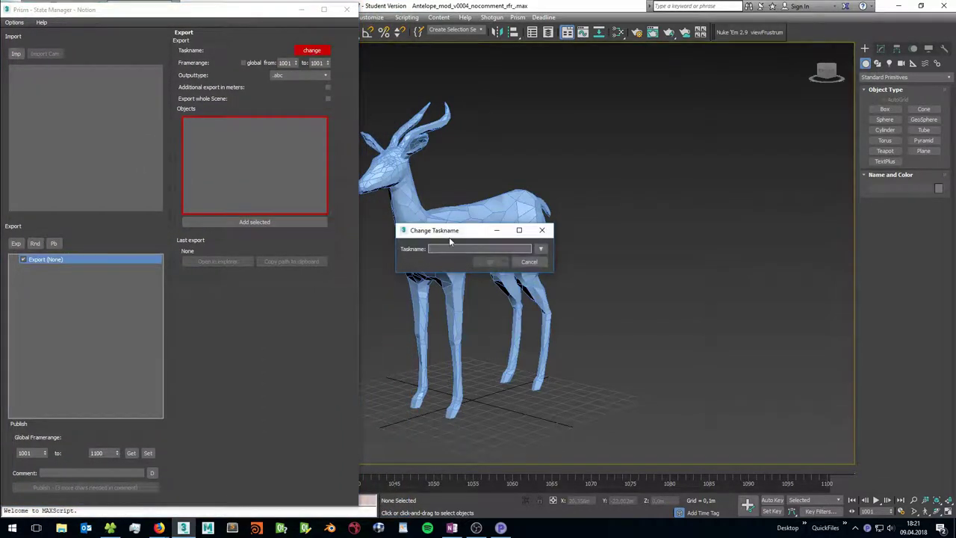
{"action": "type", "text": "antelope_GEO"}
{"action": "key", "text": "Return"}
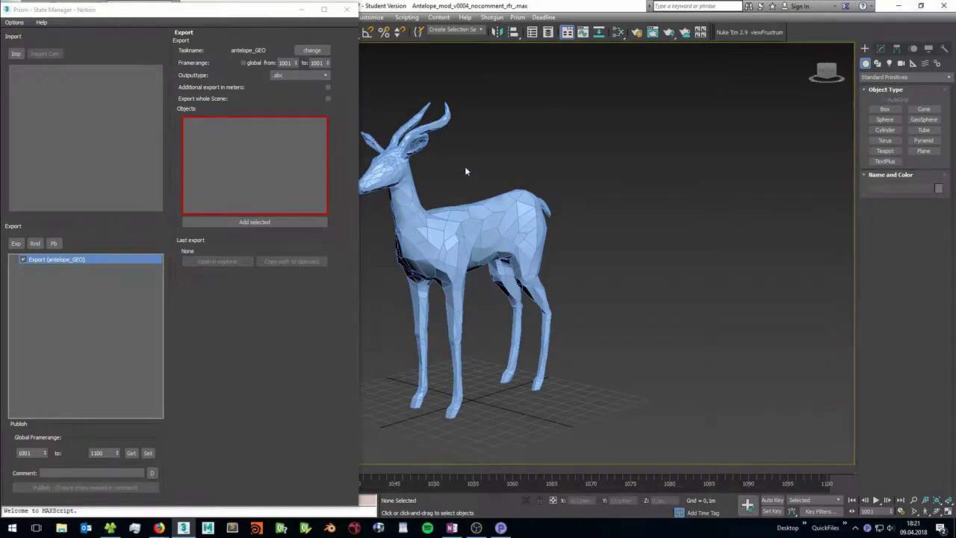
{"action": "left_click", "coordinate": [464, 211]}
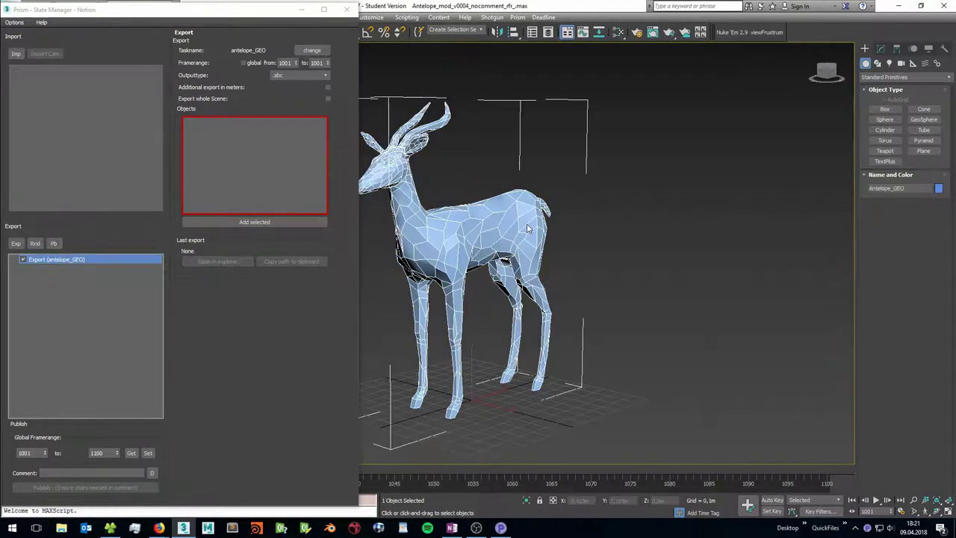
{"action": "left_click", "coordinate": [250, 221]}
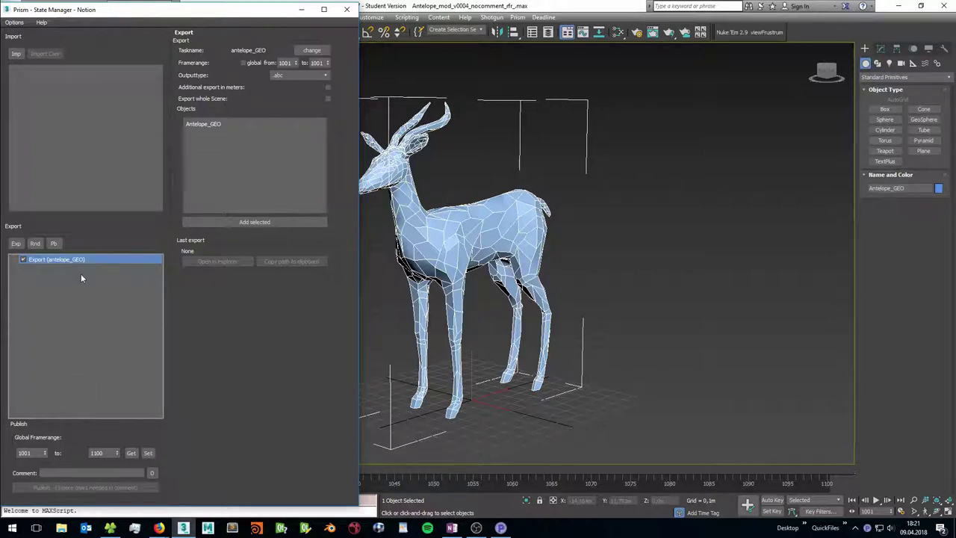
Step: Publish the antelope_GEO export with the comment 'firstExport', saving the scene as v0005
{"action": "left_click", "coordinate": [74, 472]}
{"action": "type", "text": "firstEx"}
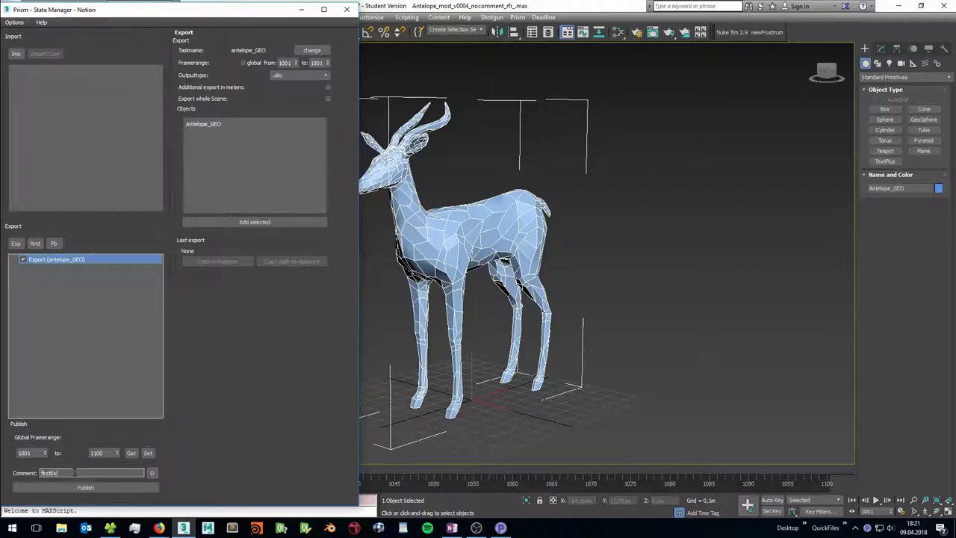
{"action": "type", "text": "port"}
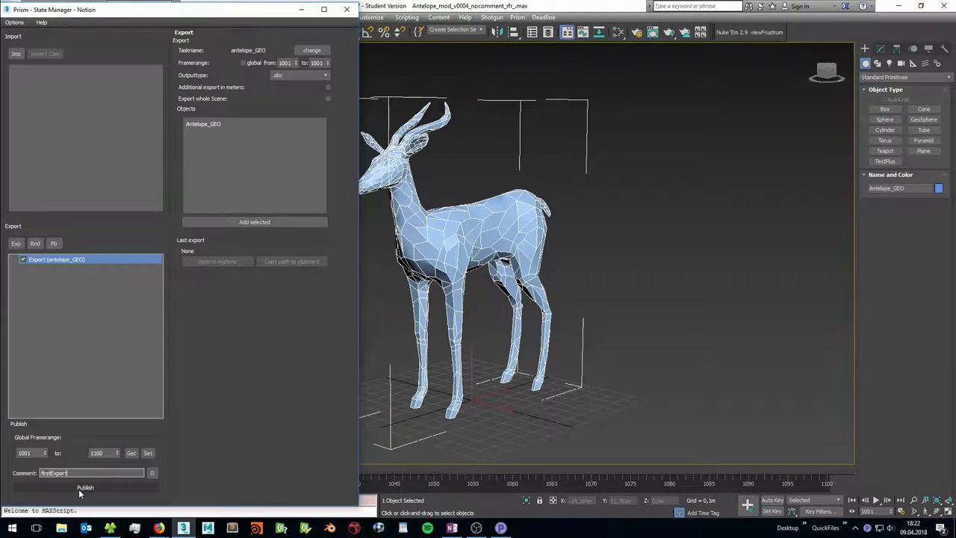
{"action": "left_click", "coordinate": [81, 486]}
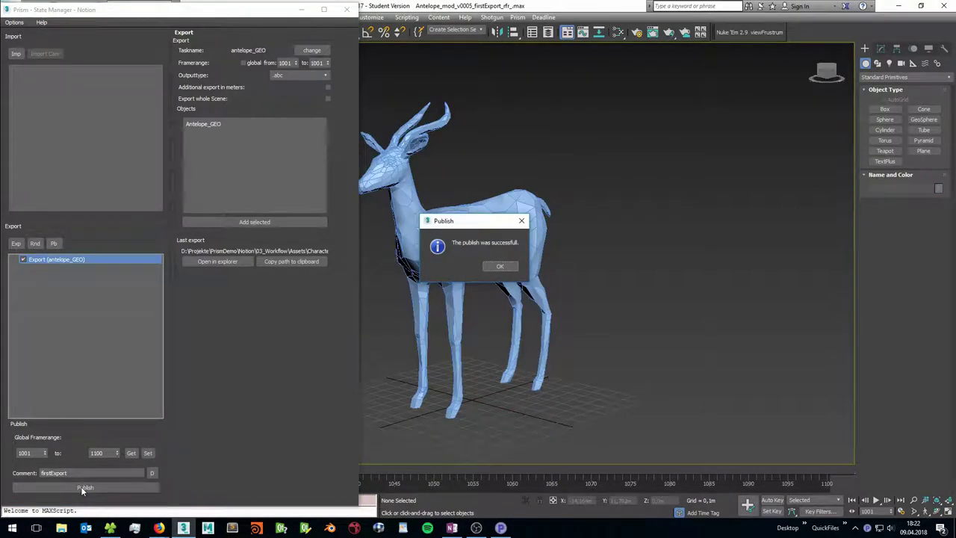
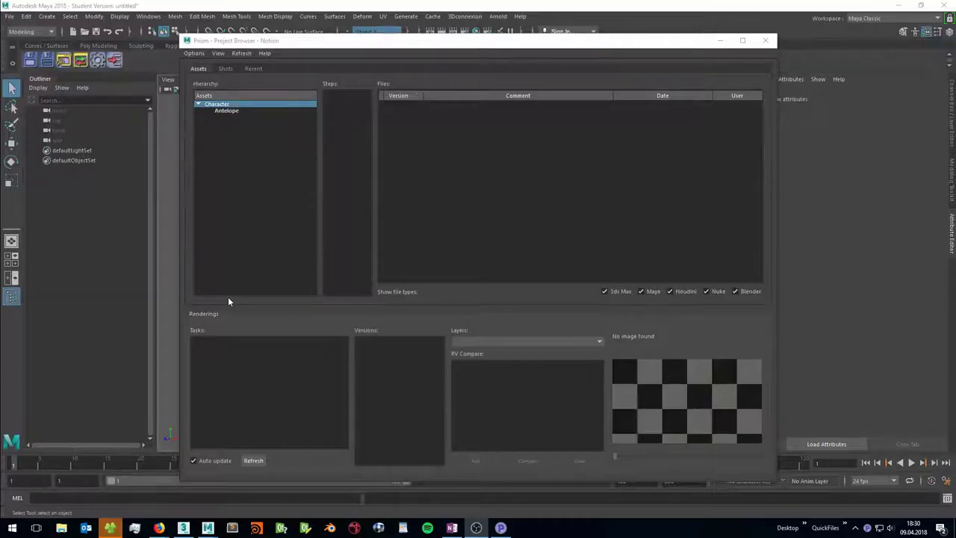
Step: Add a Rigging step to the Antelope asset
{"action": "left_click_drag", "start_coordinate": [302, 45], "coordinate": [308, 78]}
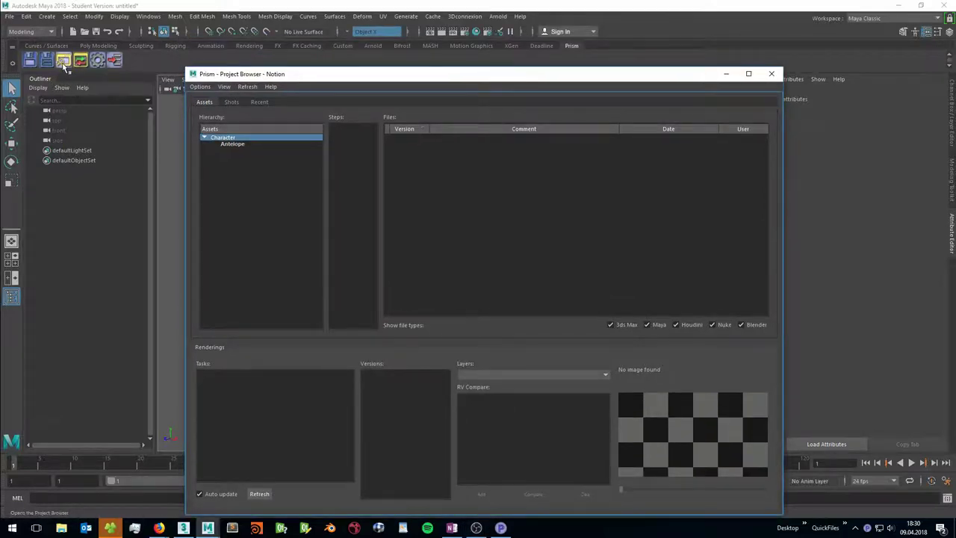
{"action": "left_click_drag", "start_coordinate": [232, 76], "coordinate": [219, 60]}
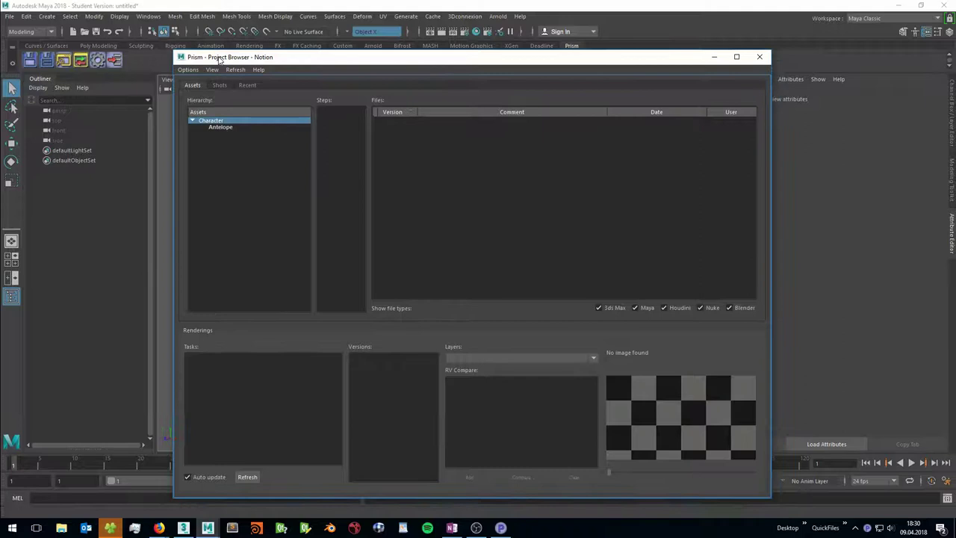
{"action": "left_click", "coordinate": [237, 131]}
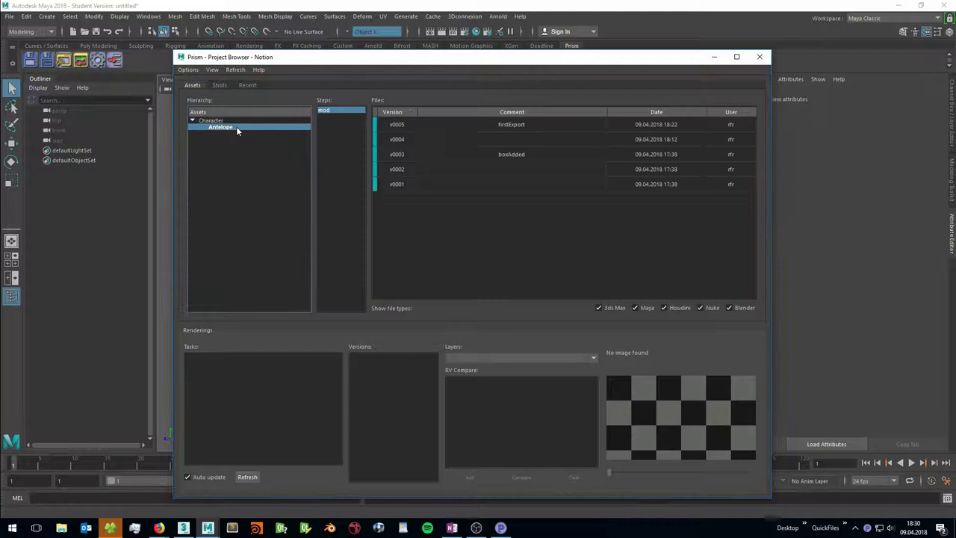
{"action": "double_click", "coordinate": [347, 131]}
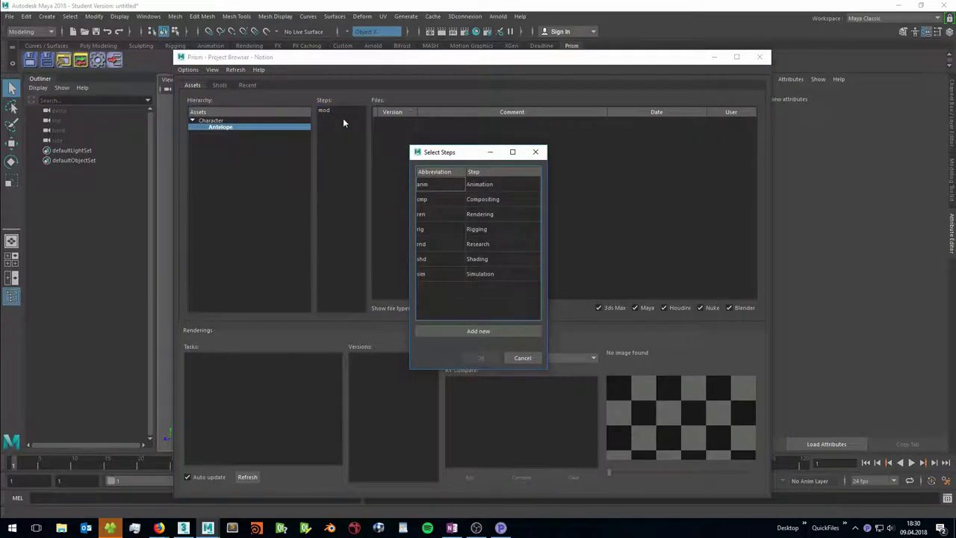
{"action": "double_click", "coordinate": [477, 230]}
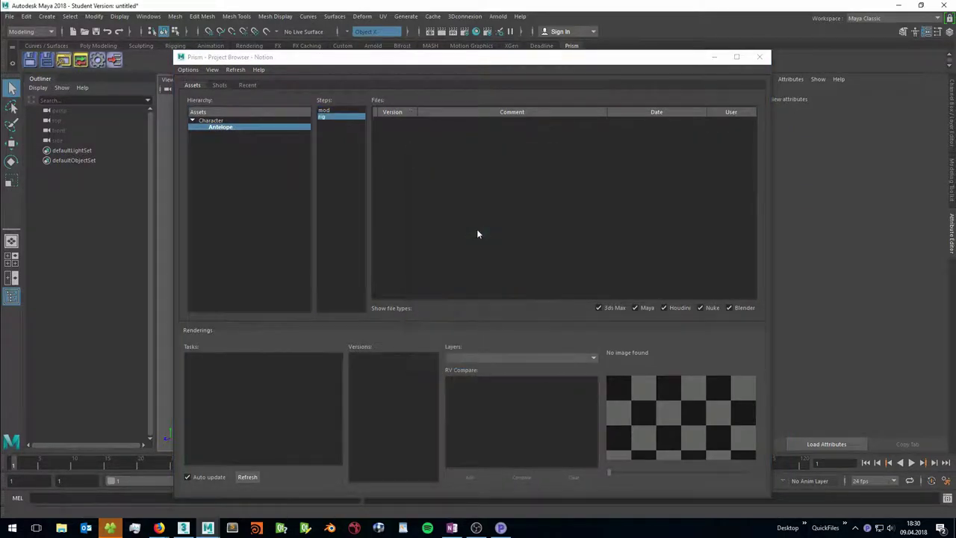
Step: Create an empty Maya scene for the Antelope rig step, discarding the untitled scene
{"action": "right_click", "coordinate": [487, 162]}
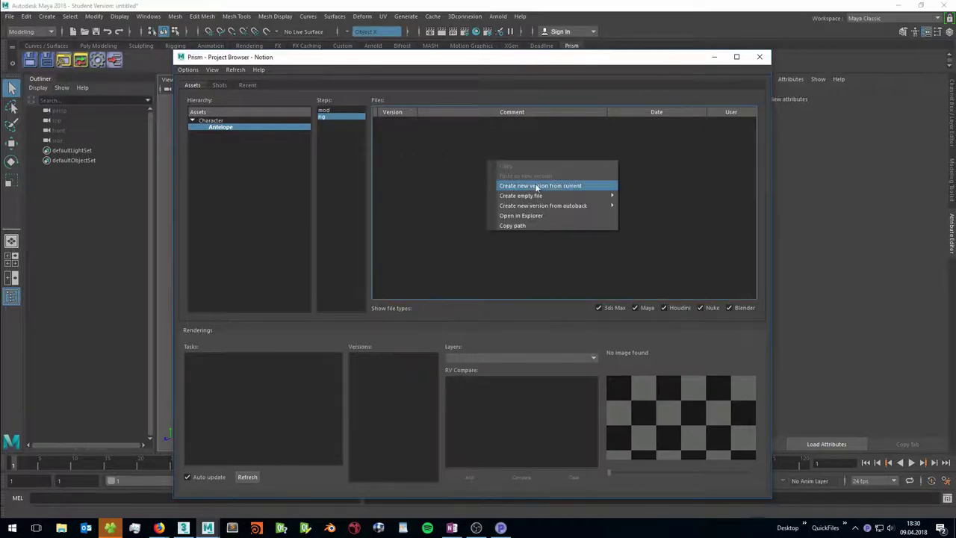
{"action": "mouse_move", "coordinate": [568, 198]}
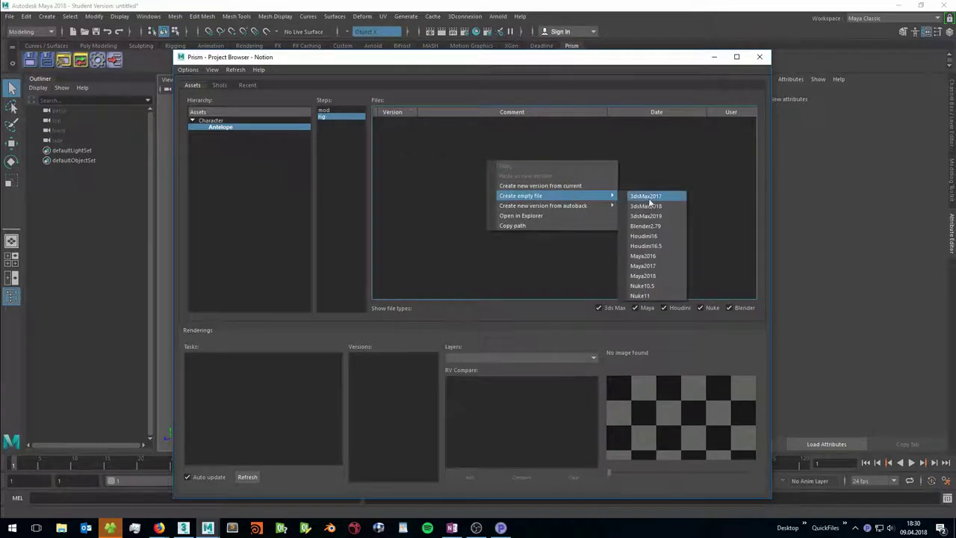
{"action": "left_click", "coordinate": [653, 276]}
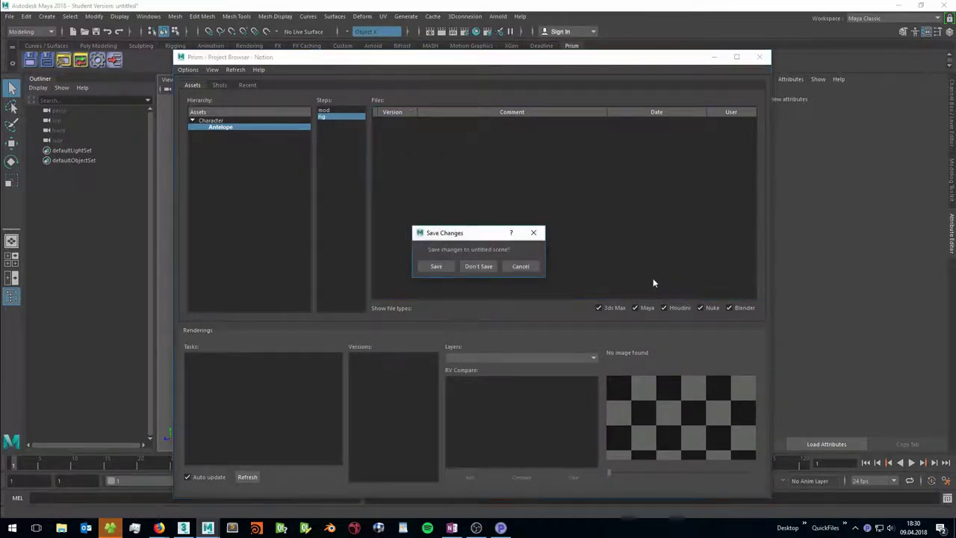
{"action": "left_click", "coordinate": [486, 266]}
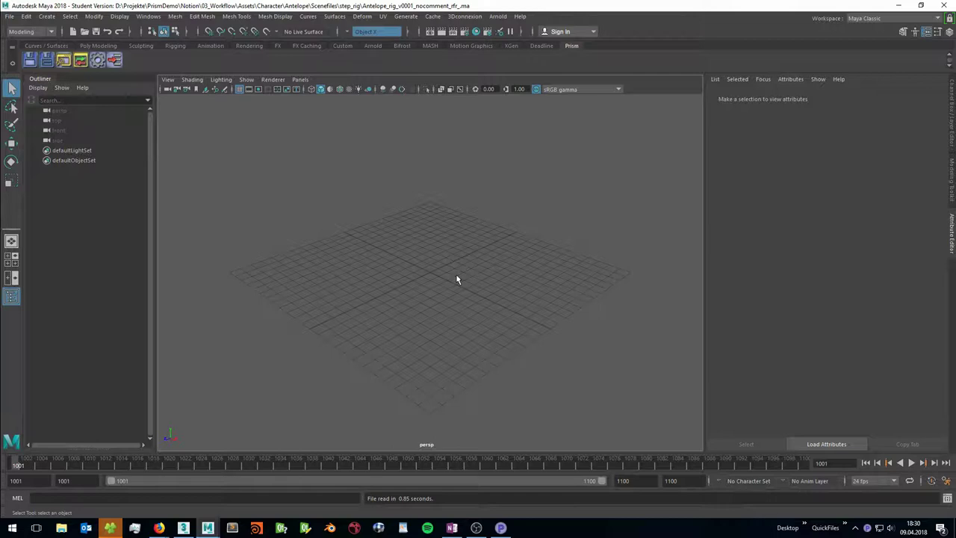
{"action": "left_click", "coordinate": [78, 62]}
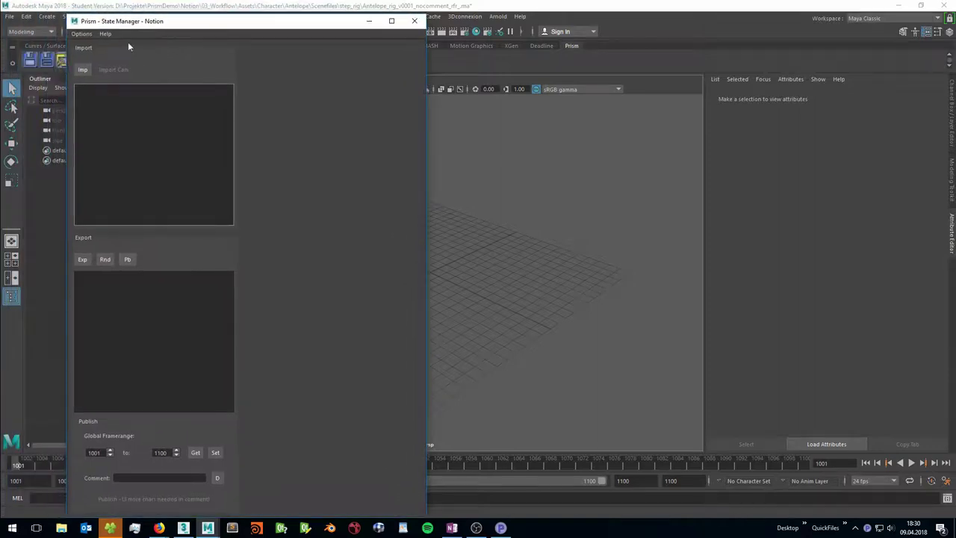
Step: Import antelope_GEO version v0001 into the rig scene and view the antelope from the side
{"action": "left_click", "coordinate": [84, 70]}
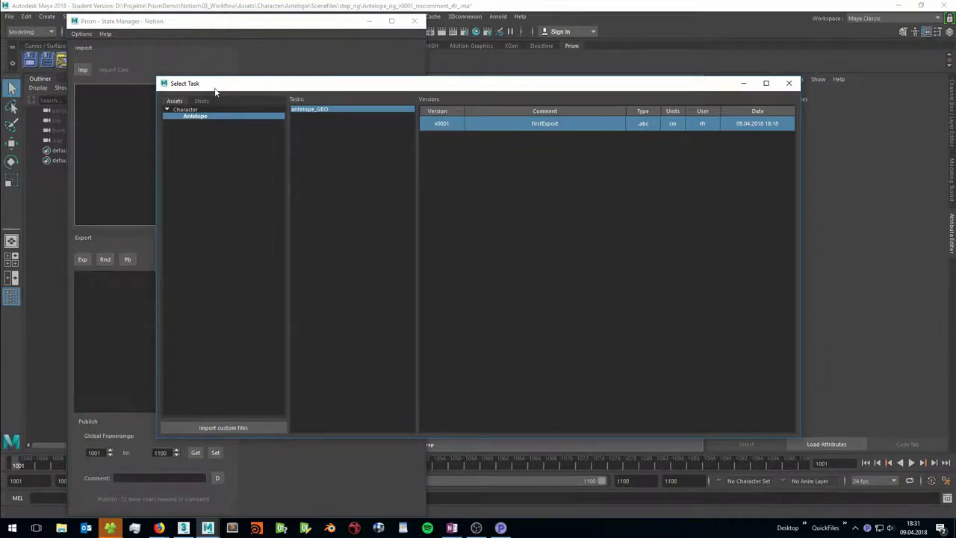
{"action": "left_click_drag", "start_coordinate": [216, 92], "coordinate": [207, 87]}
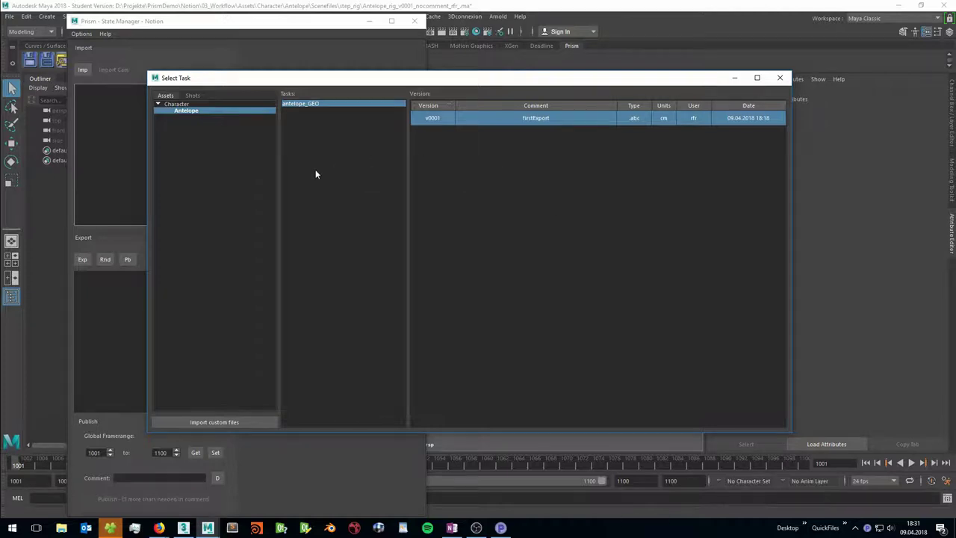
{"action": "left_click", "coordinate": [215, 140]}
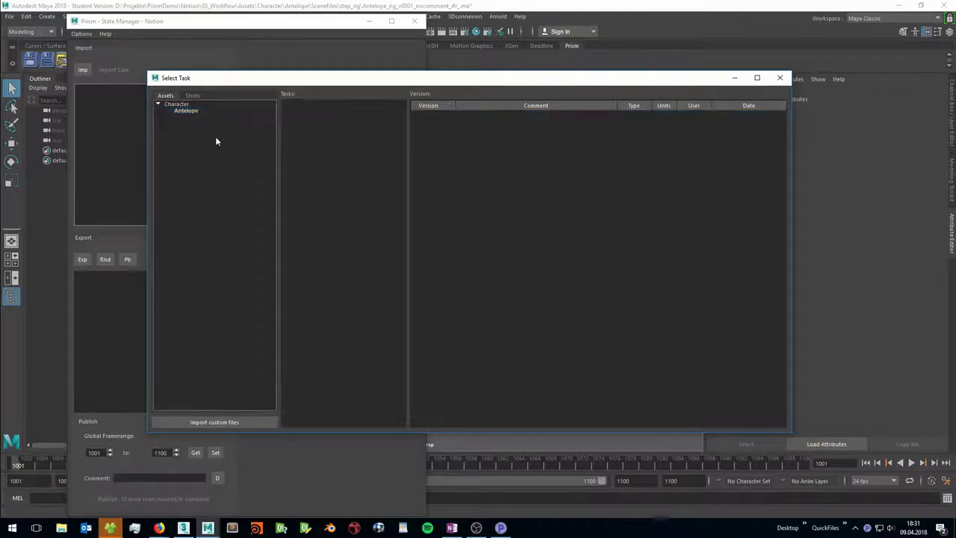
{"action": "left_click", "coordinate": [181, 111]}
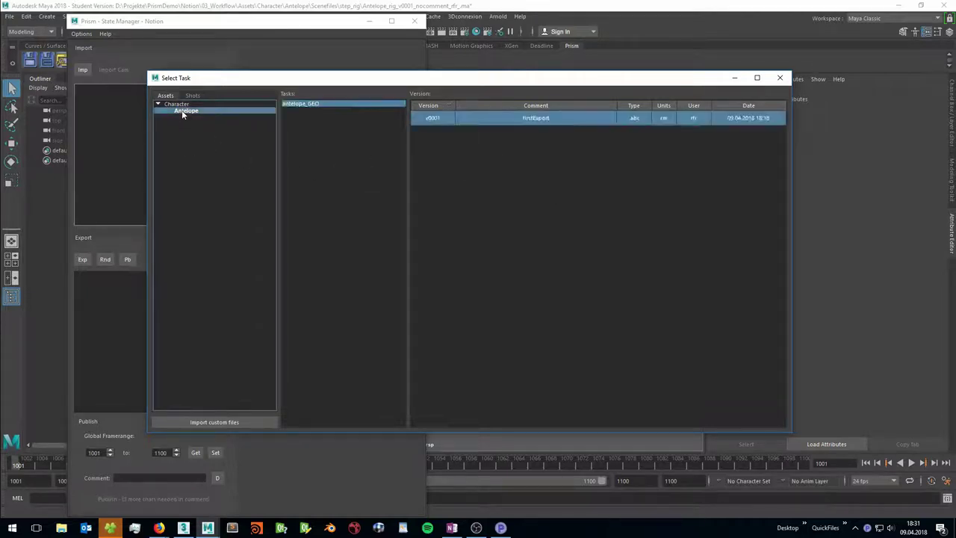
{"action": "double_click", "coordinate": [504, 118]}
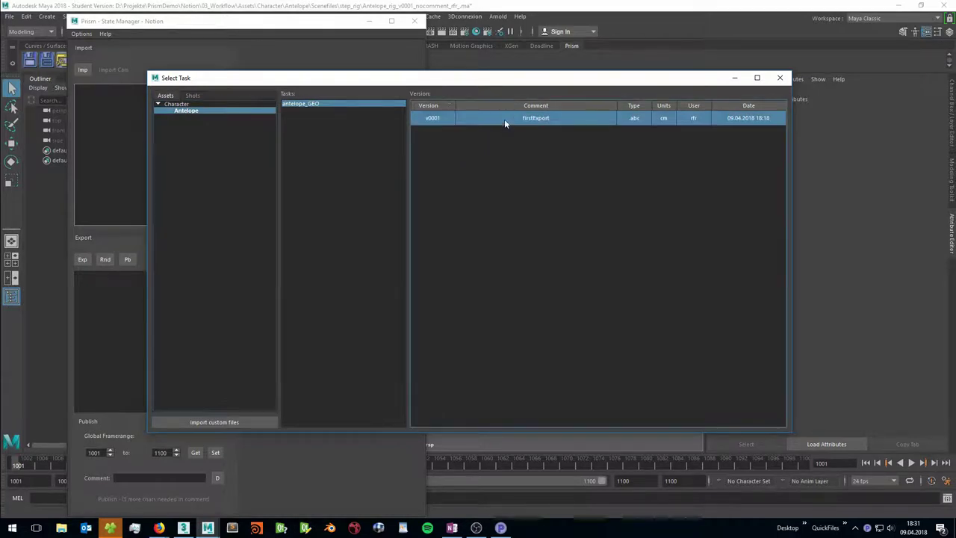
{"action": "left_click", "coordinate": [414, 20]}
{"action": "scroll", "coordinate": [422, 318], "scroll_direction": "down", "scroll_amount": 5}
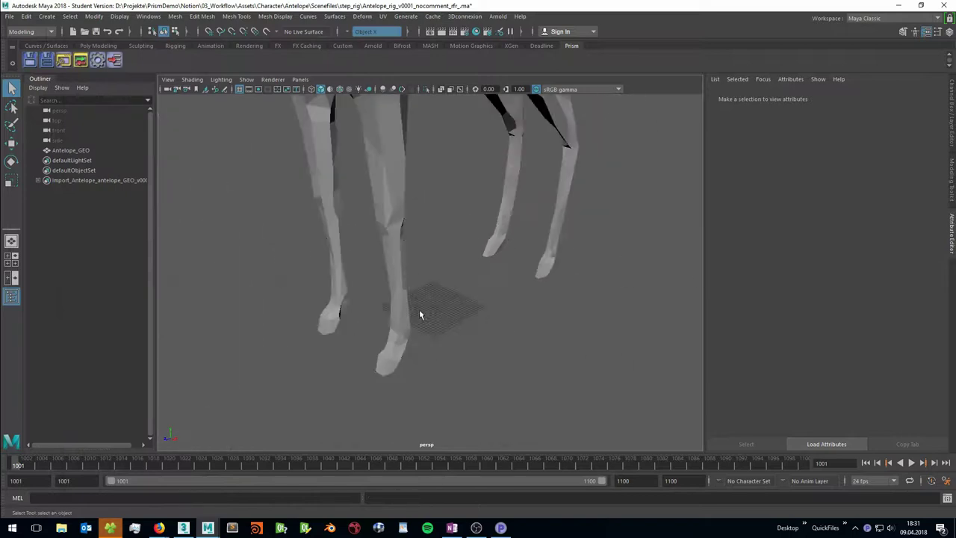
{"action": "scroll", "coordinate": [421, 310], "scroll_direction": "down", "scroll_amount": 5}
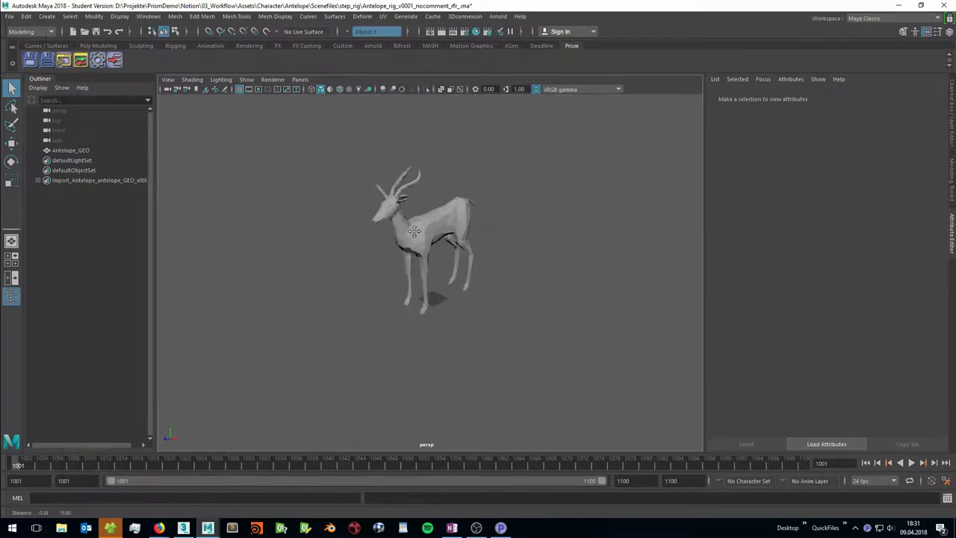
{"action": "scroll", "coordinate": [430, 317], "scroll_direction": "up", "scroll_amount": 4}
{"action": "scroll", "coordinate": [444, 351], "scroll_direction": "down", "scroll_amount": 2}
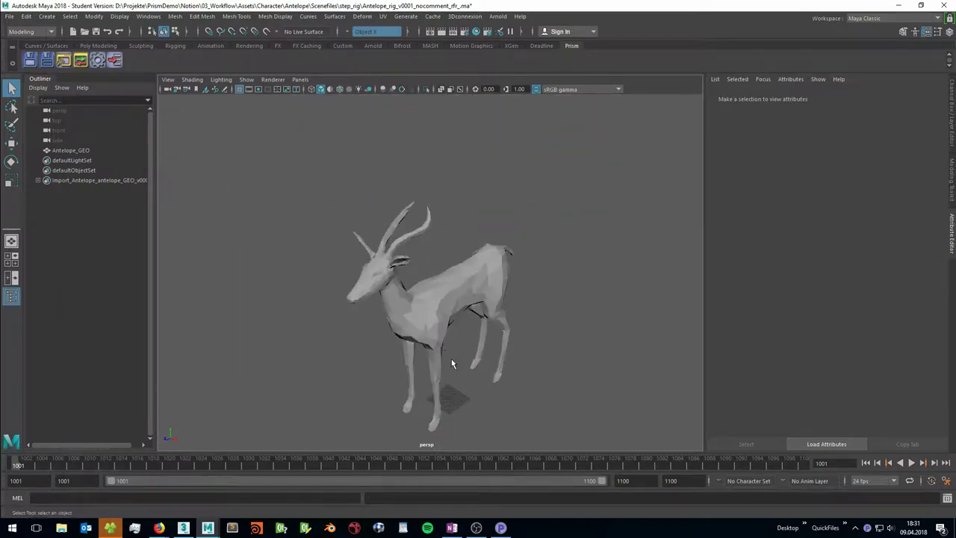
{"action": "left_click_drag", "start_coordinate": [451, 364], "coordinate": [428, 279], "text": "alt"}
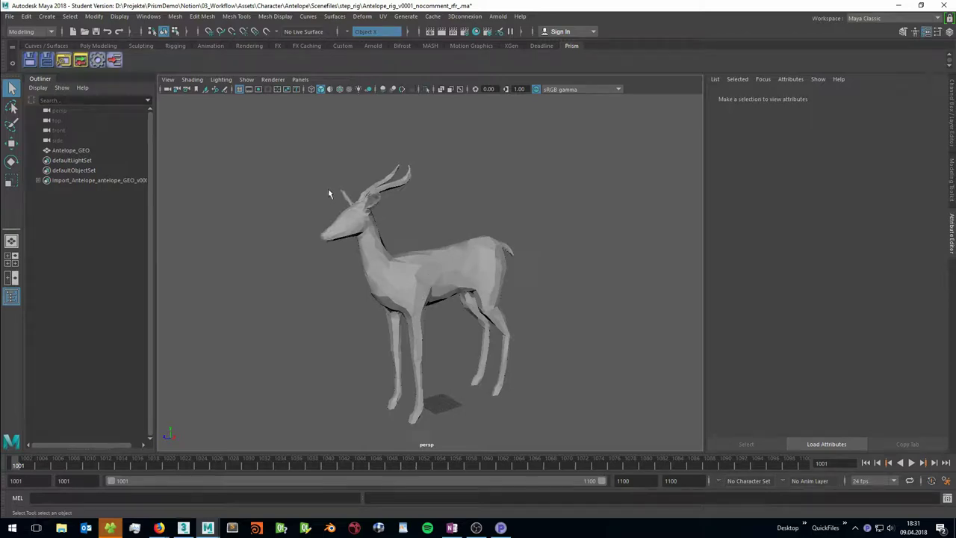
Step: Save the rigged Antelope scene as version v0003, accepting the Student Version warning
{"action": "left_click", "coordinate": [31, 64]}
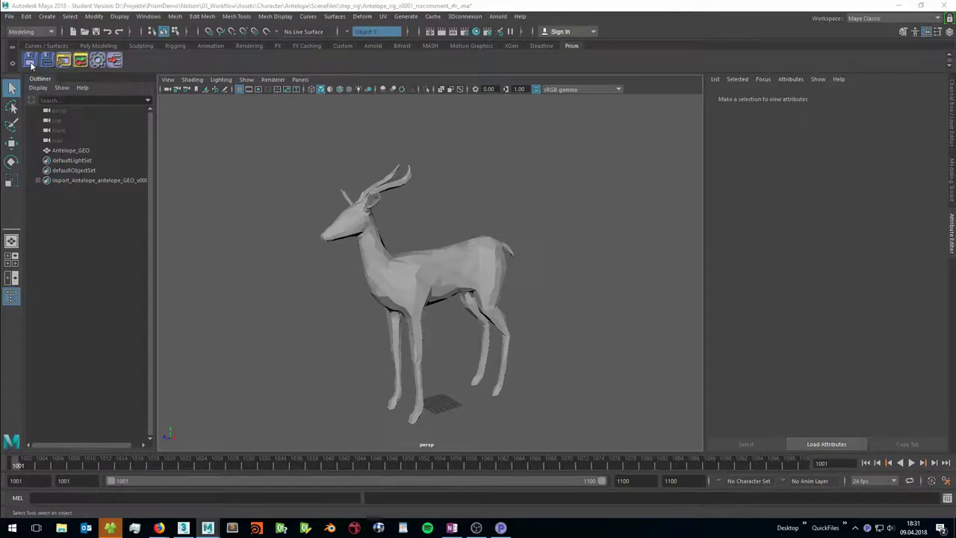
{"action": "left_click", "coordinate": [463, 273]}
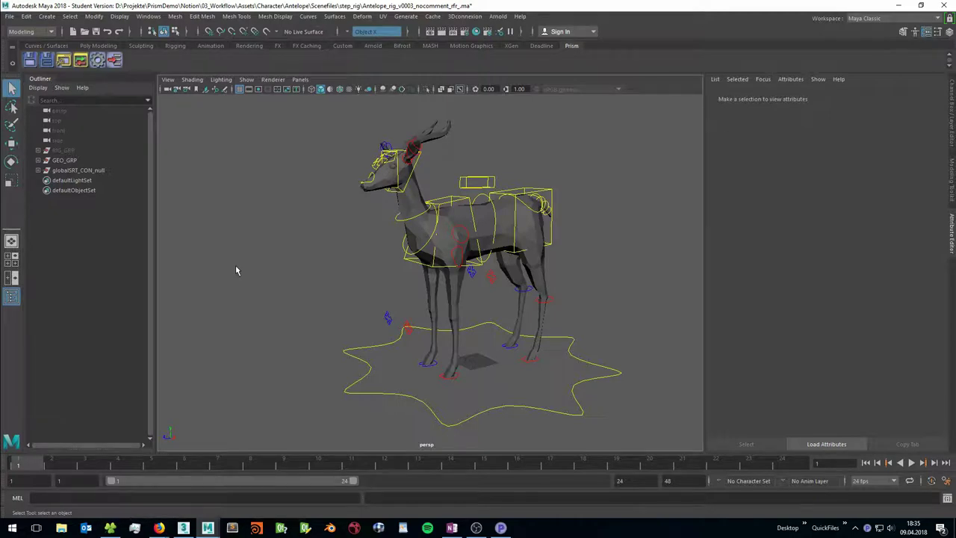
Step: Add a new export state with the task name antelope_RIG
{"action": "left_click", "coordinate": [80, 60]}
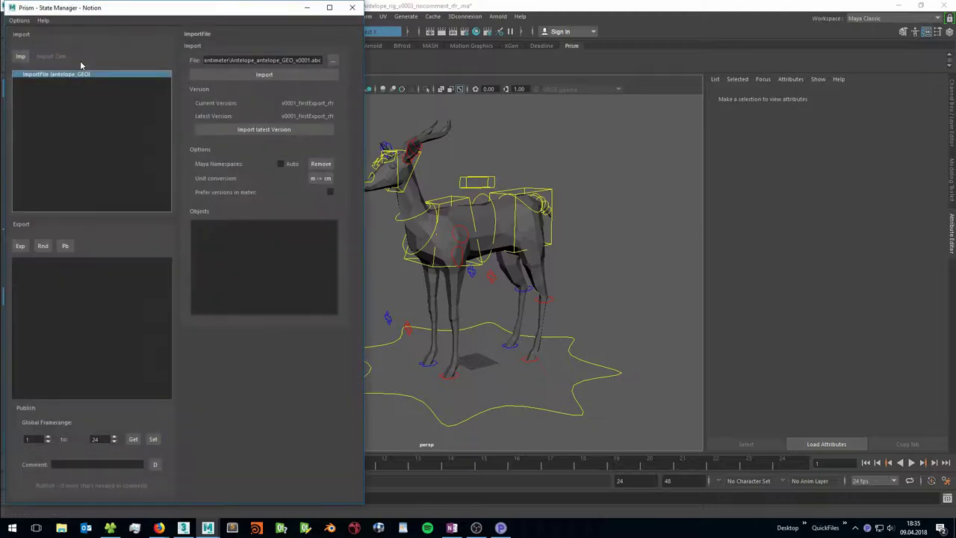
{"action": "left_click", "coordinate": [21, 248]}
{"action": "left_click", "coordinate": [327, 59]}
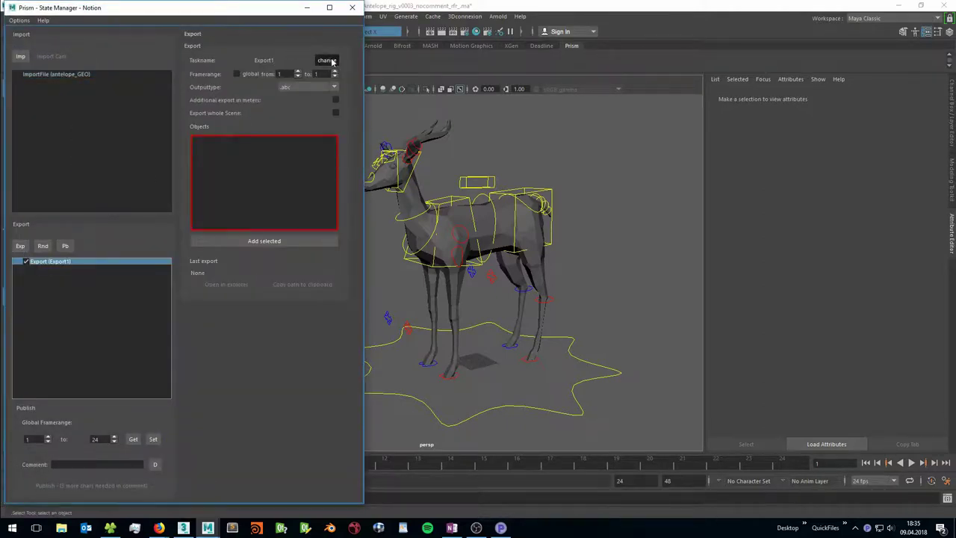
{"action": "left_click_drag", "start_coordinate": [455, 256], "coordinate": [403, 257]}
{"action": "type", "text": "a"}
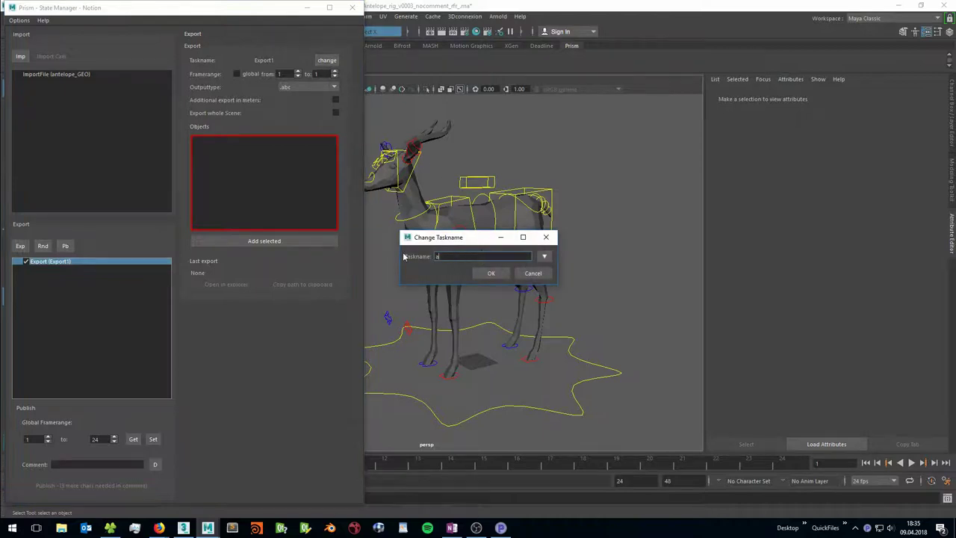
{"action": "type", "text": "ntelope_RIG"}
{"action": "key", "text": "Return"}
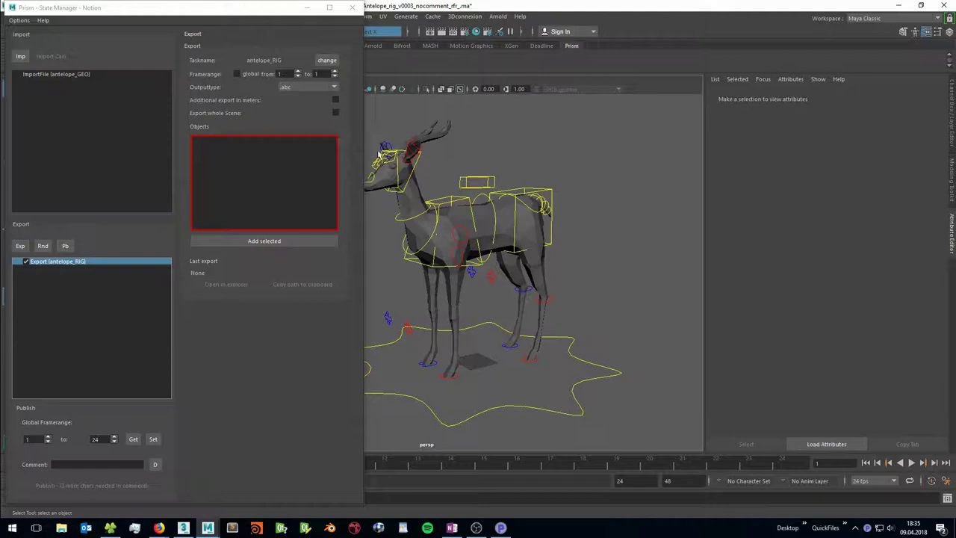
Step: Set the export to .ma output of the whole scene with comment 'rigExport'
{"action": "left_click", "coordinate": [293, 88]}
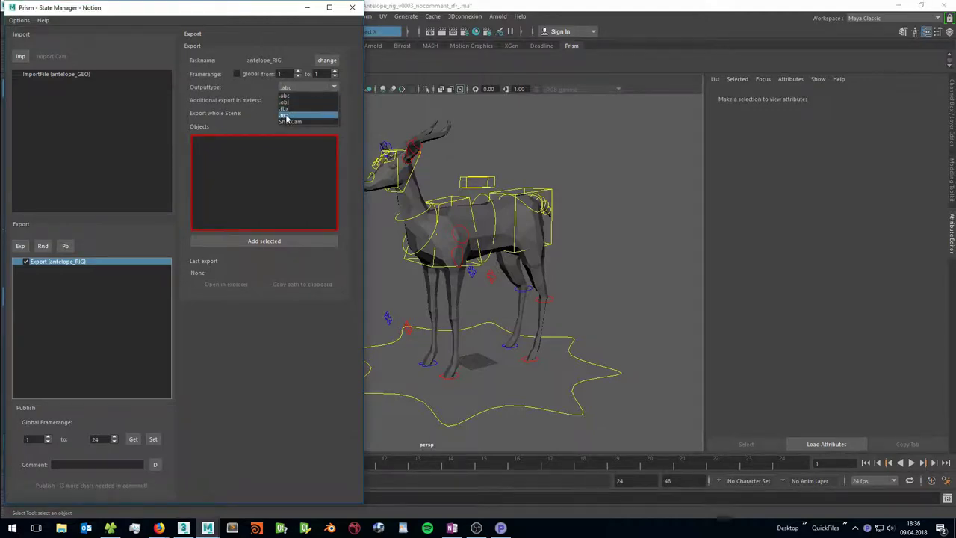
{"action": "left_click", "coordinate": [285, 114]}
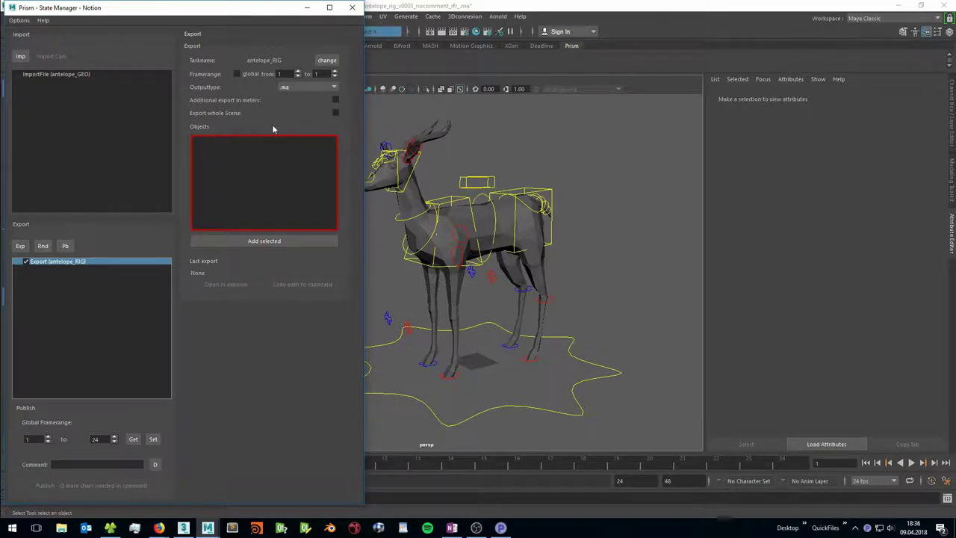
{"action": "left_click", "coordinate": [335, 114]}
{"action": "left_click_drag", "start_coordinate": [194, 10], "coordinate": [210, 11]}
{"action": "left_click", "coordinate": [79, 465]}
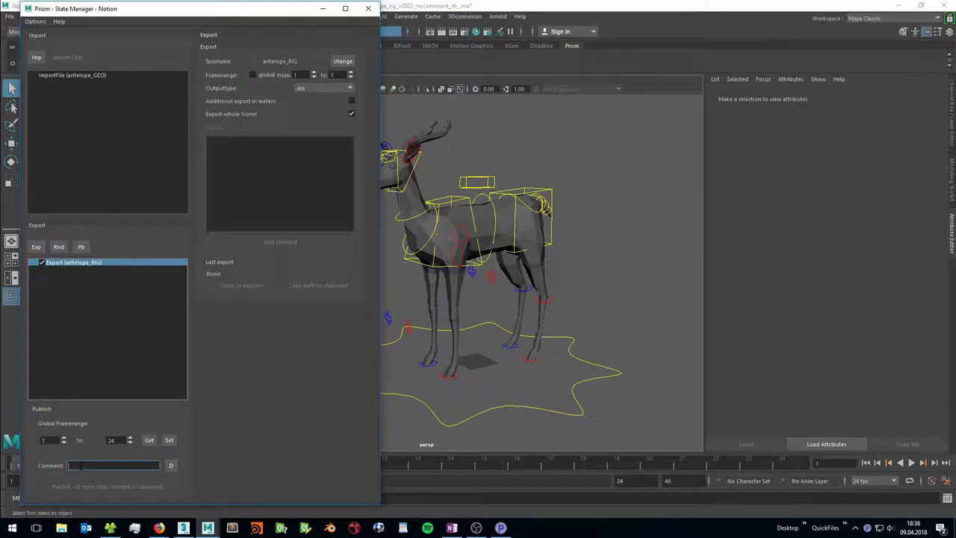
{"action": "type", "text": "rigExport"}
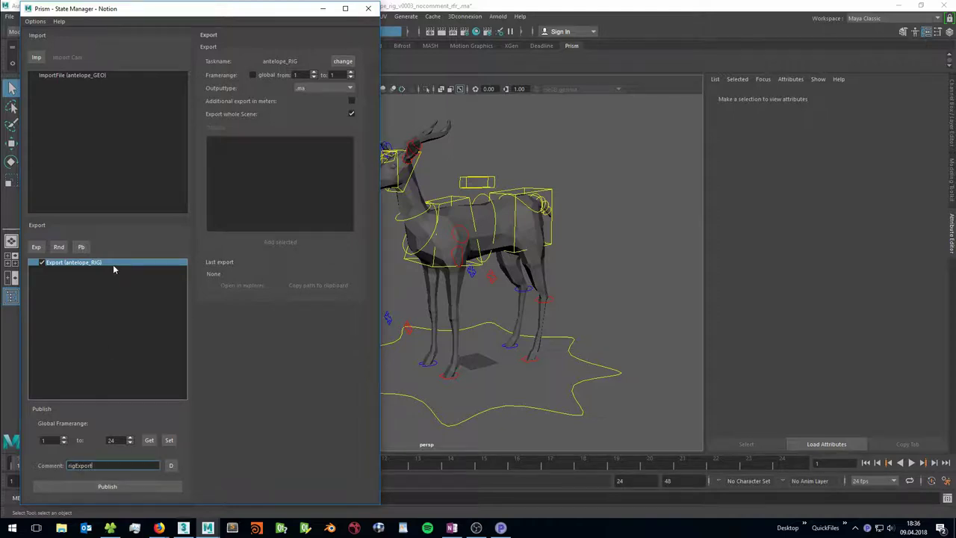
Step: Publish the antelope_RIG export as v0004 and check it in the Project Browser
{"action": "left_click", "coordinate": [94, 486]}
{"action": "left_click", "coordinate": [452, 273]}
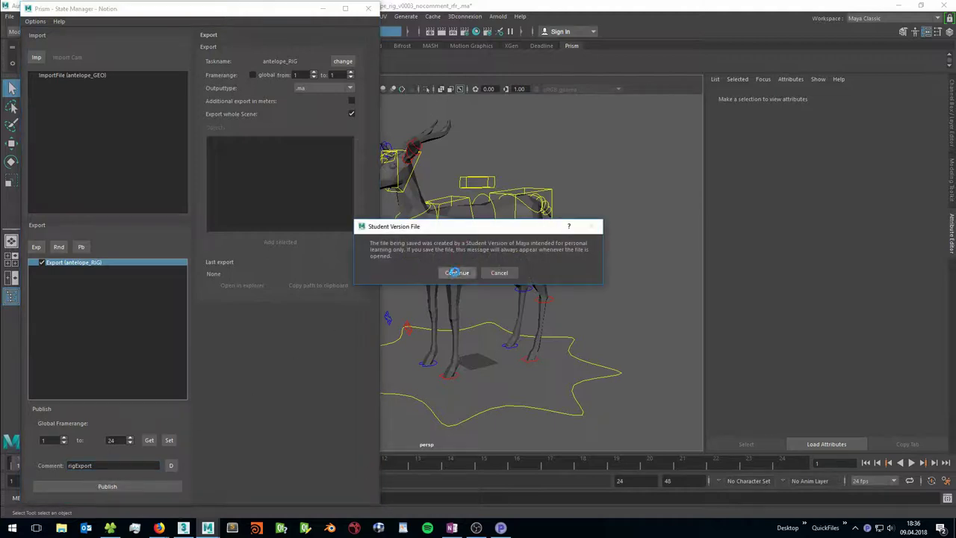
{"action": "left_click", "coordinate": [475, 276]}
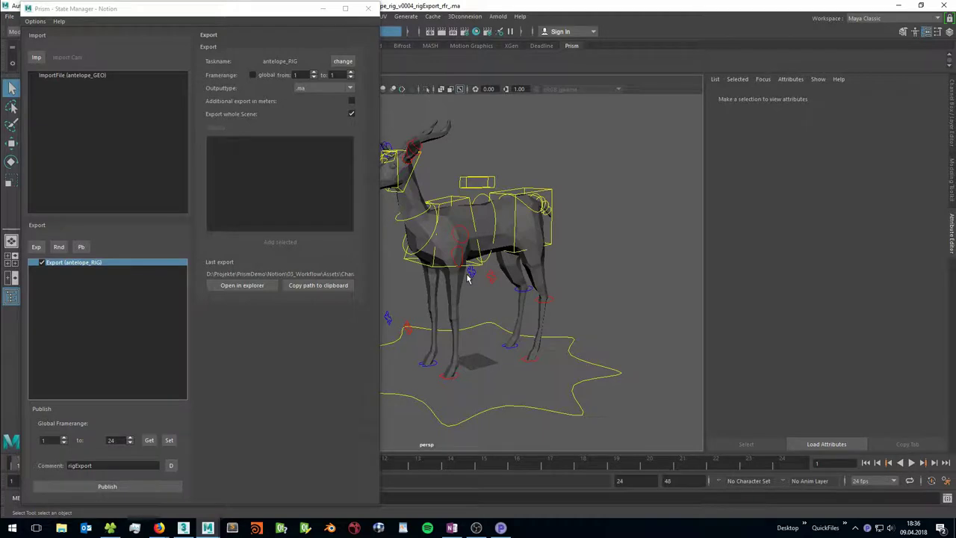
{"action": "left_click", "coordinate": [367, 8]}
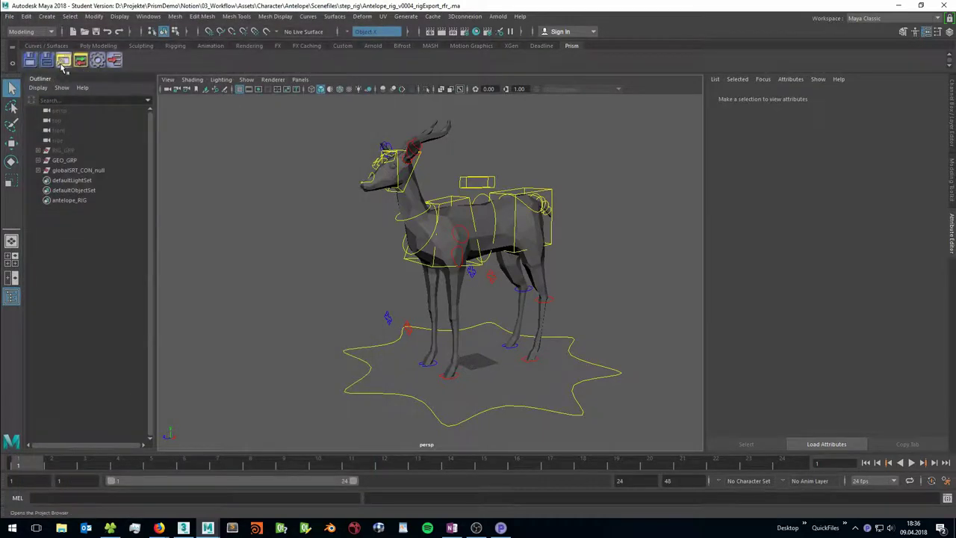
{"action": "left_click", "coordinate": [63, 64]}
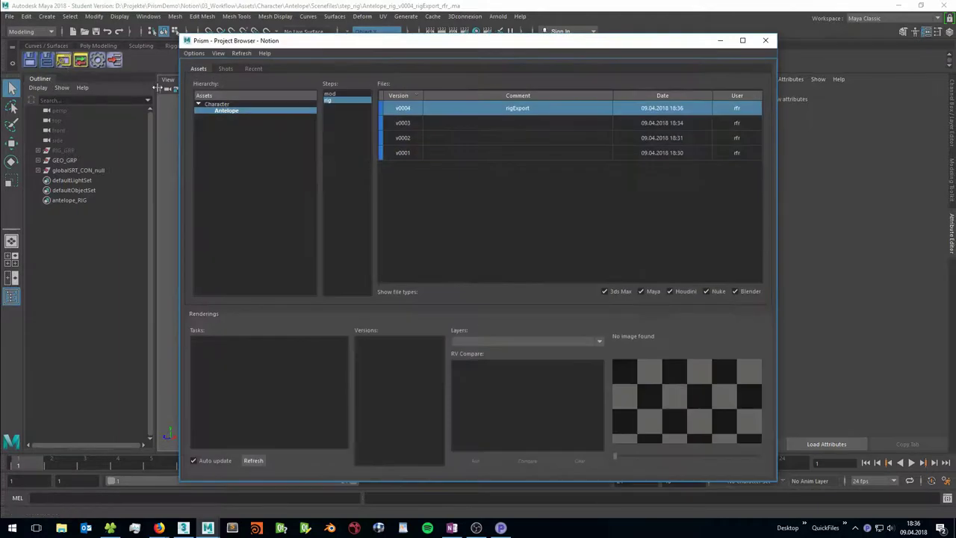
Step: Create shot 010 in sequence a in the Shots list
{"action": "left_click", "coordinate": [224, 68]}
{"action": "double_click", "coordinate": [217, 103]}
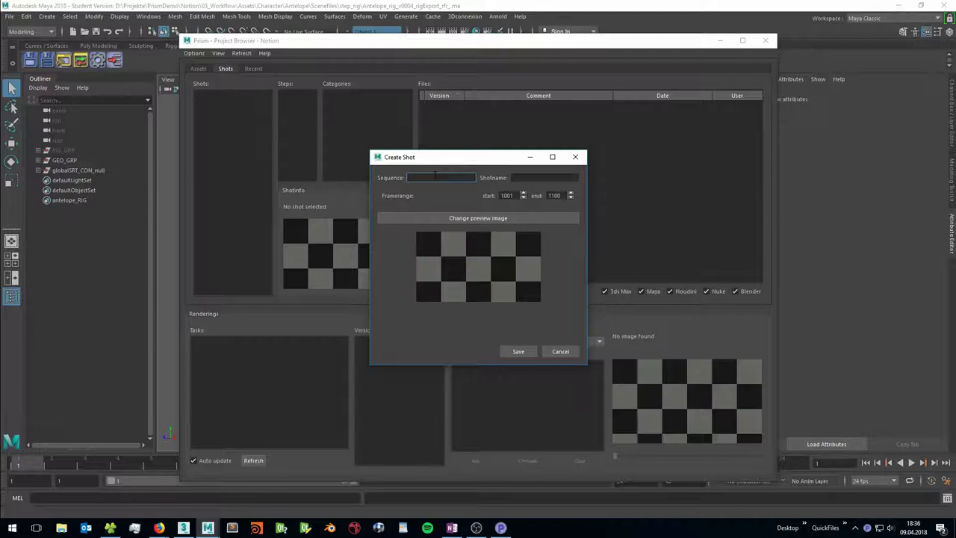
{"action": "key", "text": "Tab"}
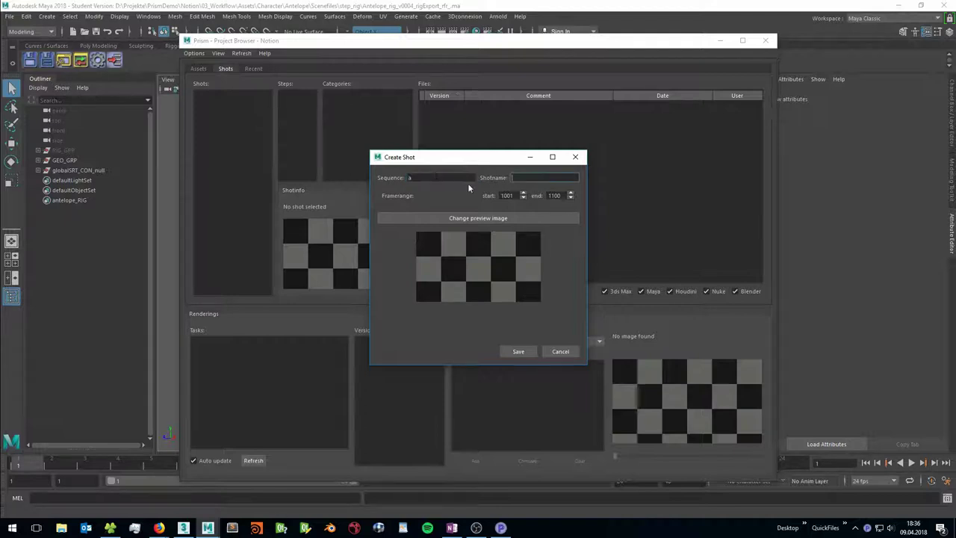
{"action": "type", "text": "010"}
{"action": "left_click", "coordinate": [510, 352]}
Step: Add the anm Animation step to shot 010
{"action": "left_click", "coordinate": [295, 121]}
{"action": "double_click", "coordinate": [295, 124]}
{"action": "double_click", "coordinate": [475, 185]}
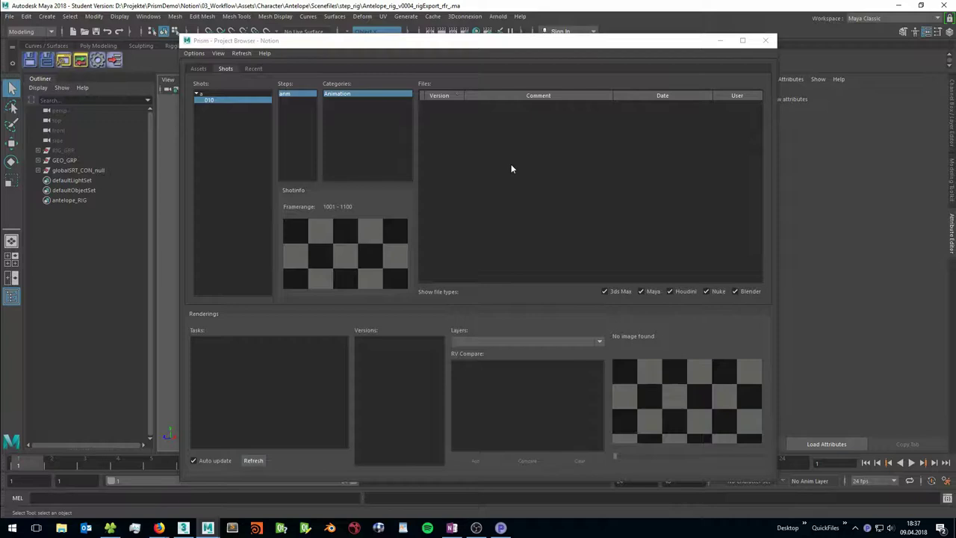
{"action": "left_click", "coordinate": [583, 150]}
Step: Create and open an empty Maya2018 scene shot_a-010_anm_Animation_v0001, accepting the Student Version warning
{"action": "right_click", "coordinate": [582, 150]}
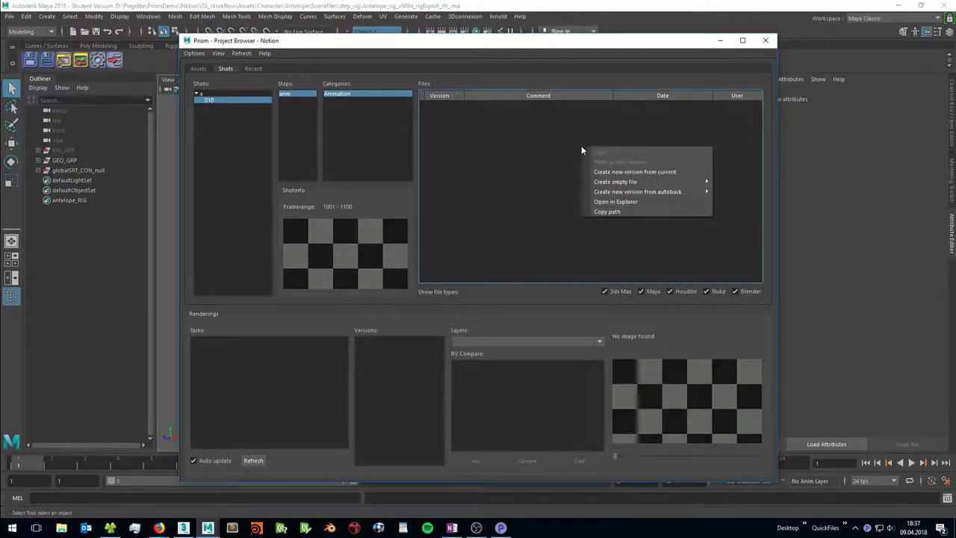
{"action": "mouse_move", "coordinate": [635, 183]}
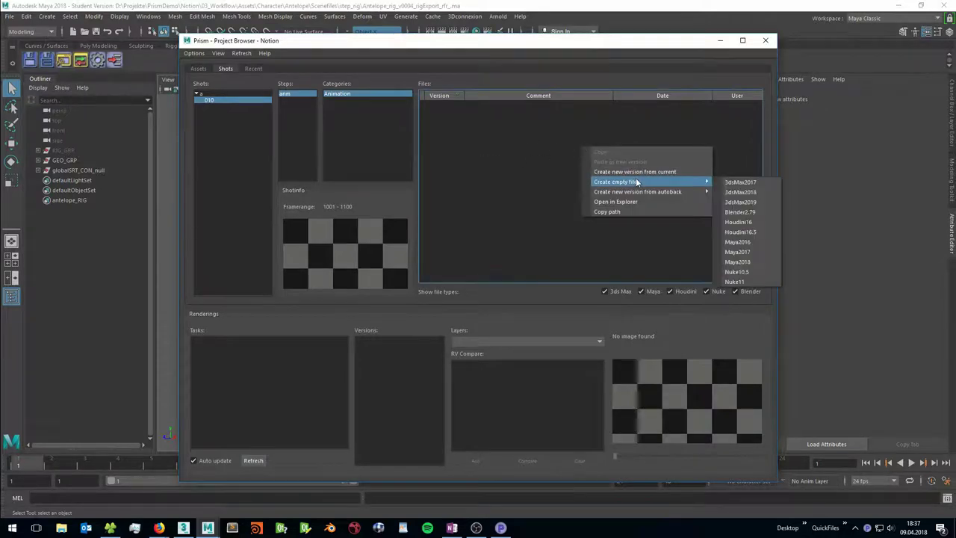
{"action": "left_click", "coordinate": [740, 262]}
{"action": "left_click", "coordinate": [458, 272]}
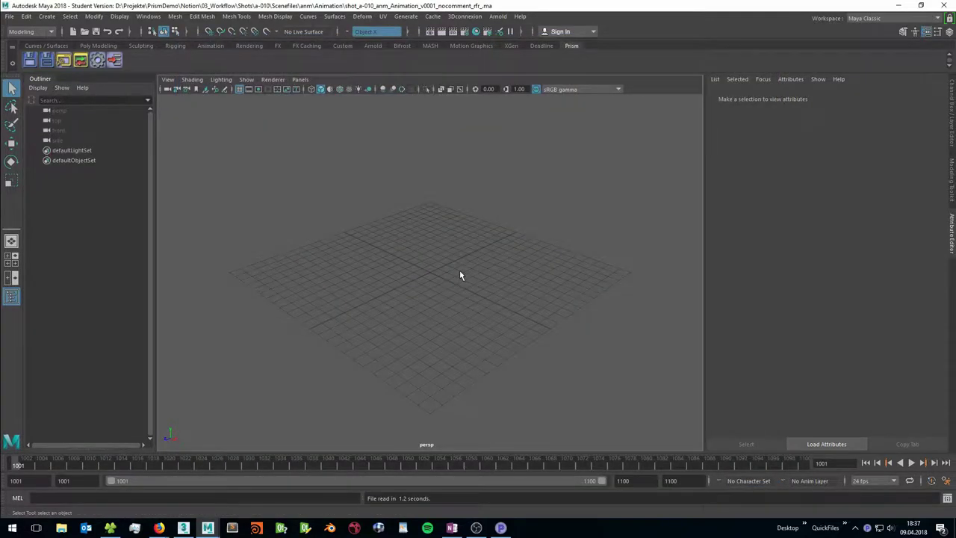
{"action": "left_click", "coordinate": [84, 66]}
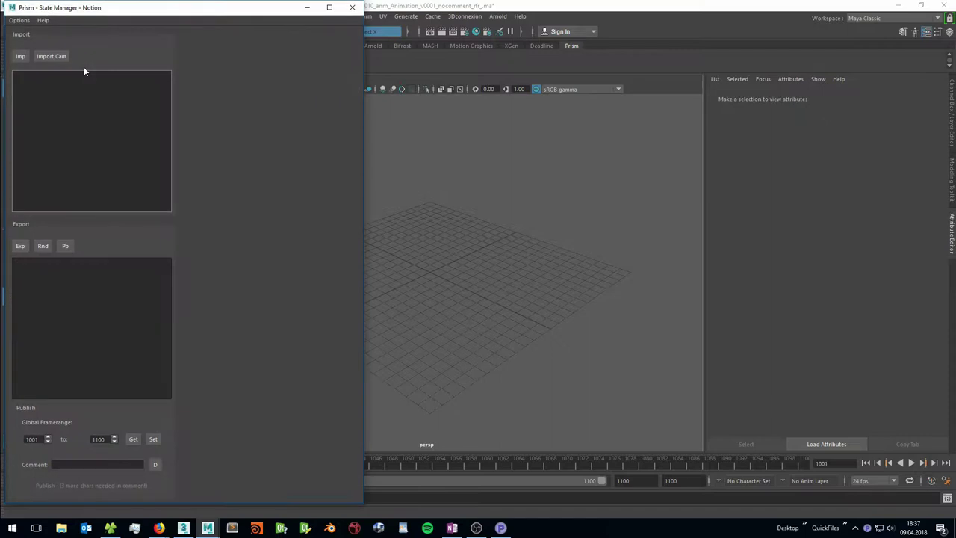
Step: Choose Character > Antelope > antelope_RIG version v0001 in a new import state
{"action": "left_click_drag", "start_coordinate": [37, 12], "coordinate": [129, 29]}
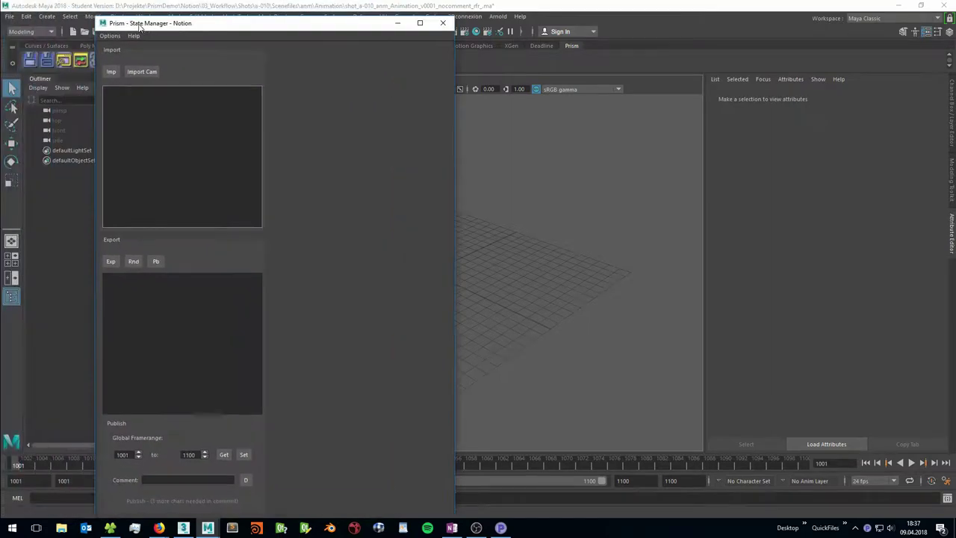
{"action": "left_click", "coordinate": [111, 72]}
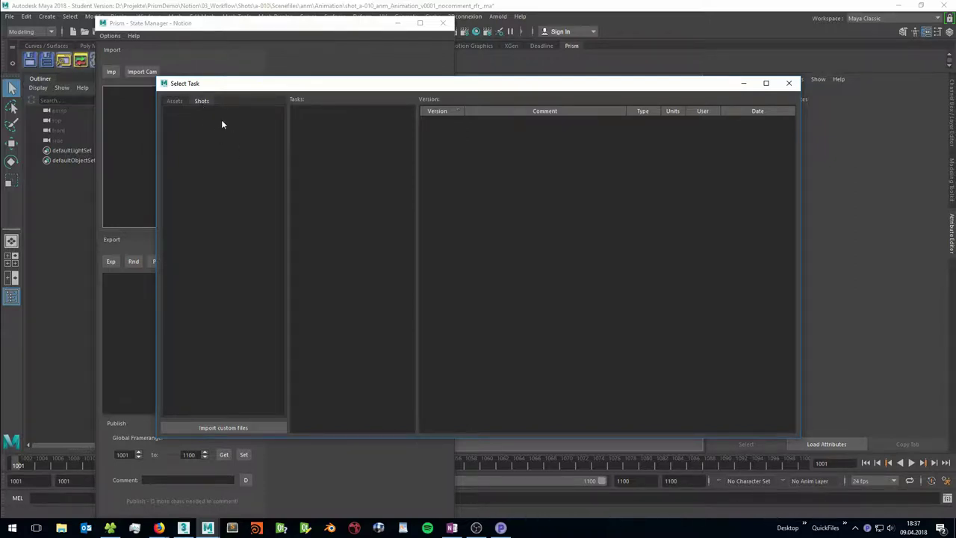
{"action": "left_click", "coordinate": [173, 101]}
{"action": "left_click", "coordinate": [167, 110]}
{"action": "left_click", "coordinate": [190, 117]}
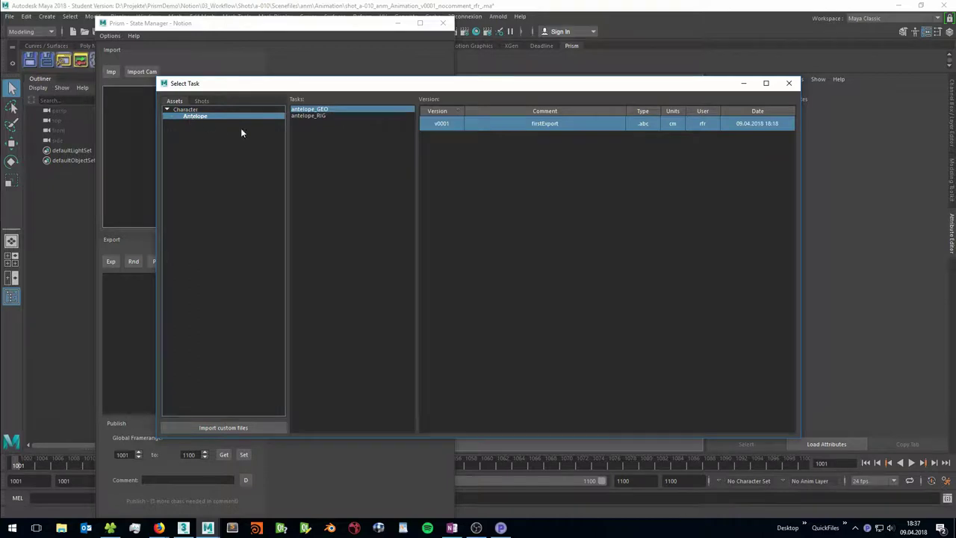
{"action": "left_click", "coordinate": [319, 117]}
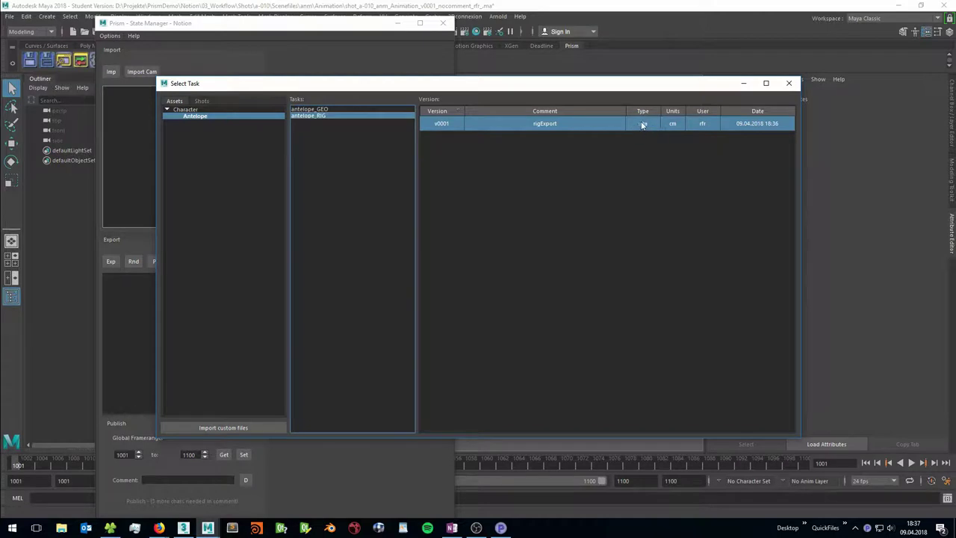
{"action": "double_click", "coordinate": [608, 124]}
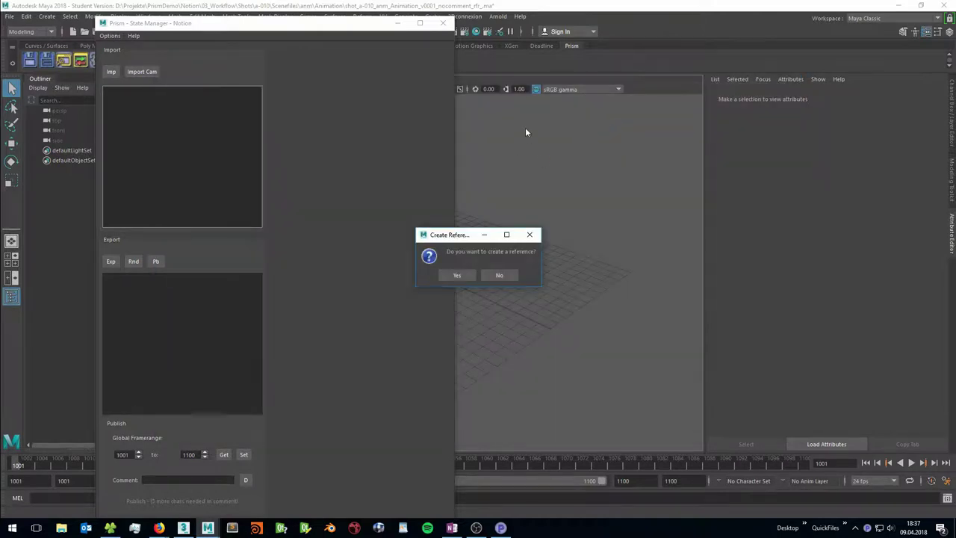
Step: Bring the antelope rig in as a reference and frame the whole antelope
{"action": "left_click_drag", "start_coordinate": [457, 239], "coordinate": [412, 197]}
{"action": "left_click", "coordinate": [409, 234]}
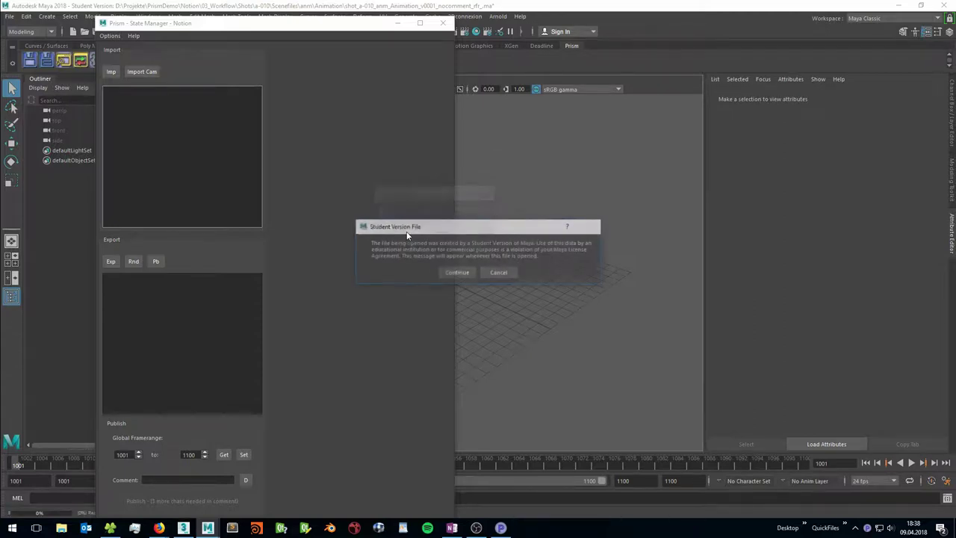
{"action": "left_click", "coordinate": [457, 272]}
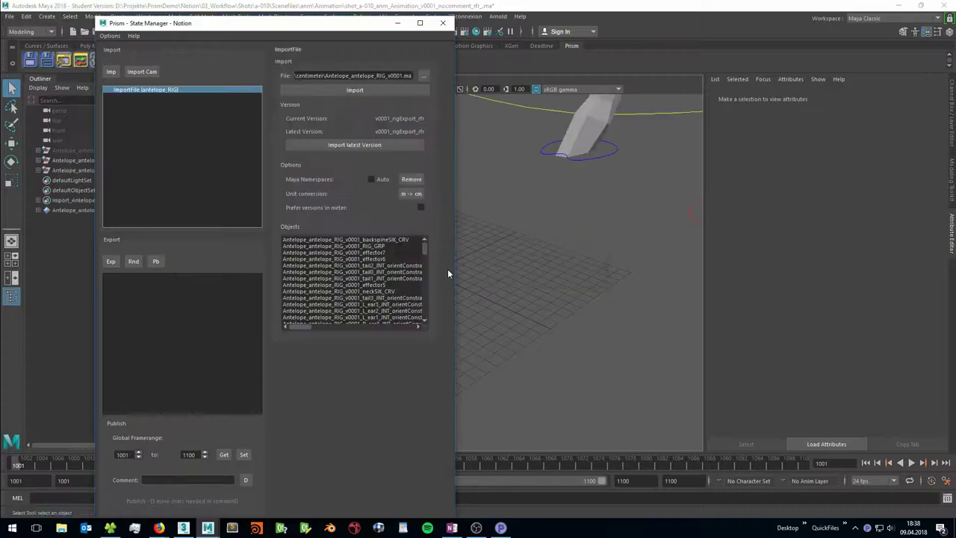
{"action": "left_click_drag", "start_coordinate": [340, 24], "coordinate": [281, 33]}
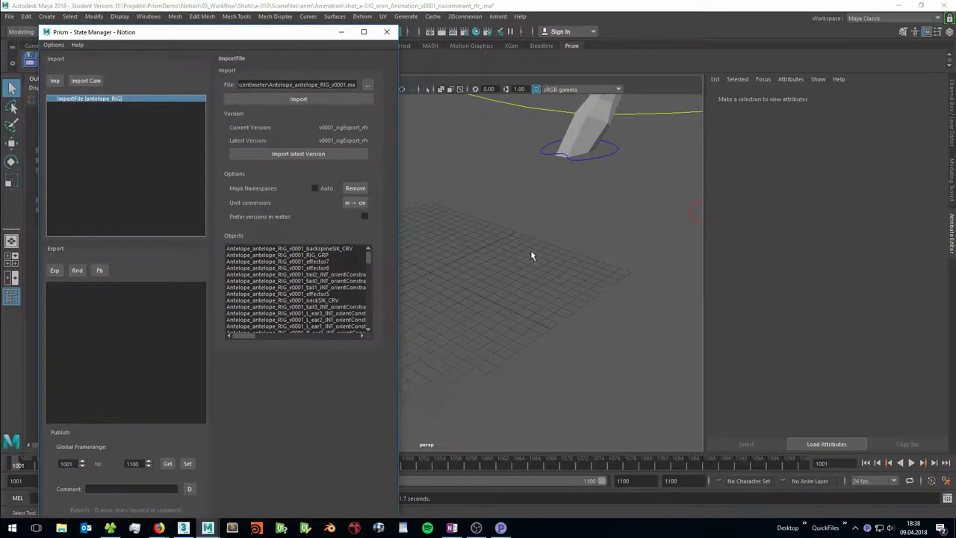
{"action": "left_click_drag", "start_coordinate": [582, 209], "coordinate": [476, 264], "text": "alt"}
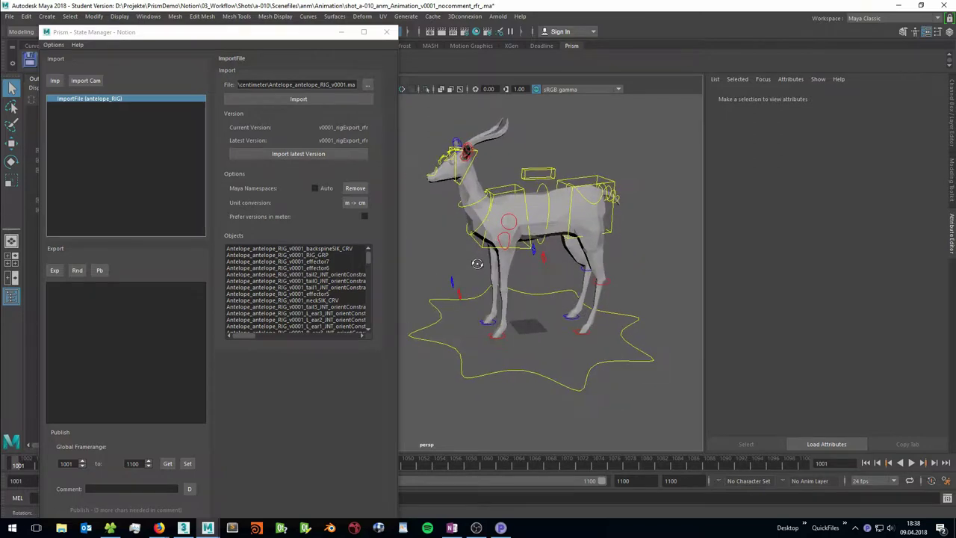
{"action": "left_click", "coordinate": [52, 82]}
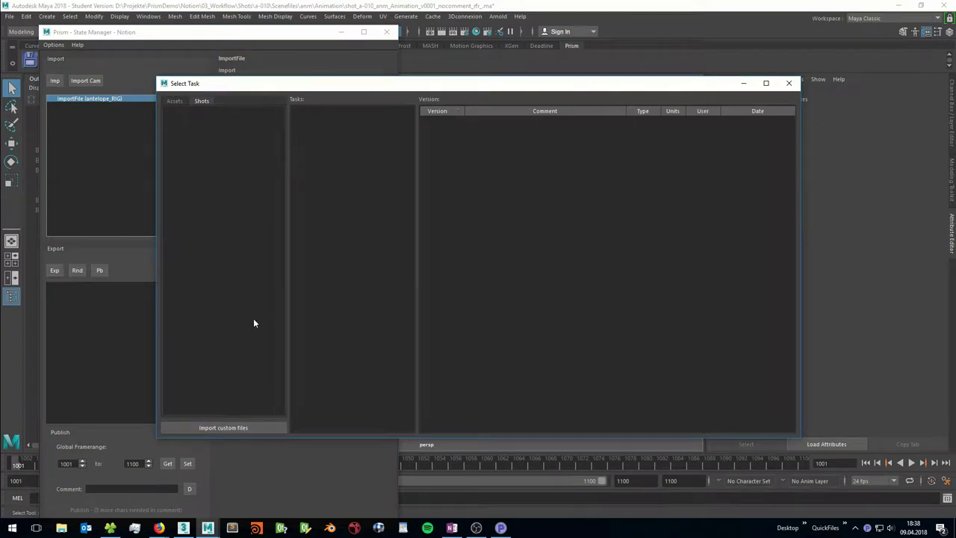
Step: Import Environment.abc from the Data (D:) drive as a custom file and view its trees
{"action": "left_click", "coordinate": [199, 428]}
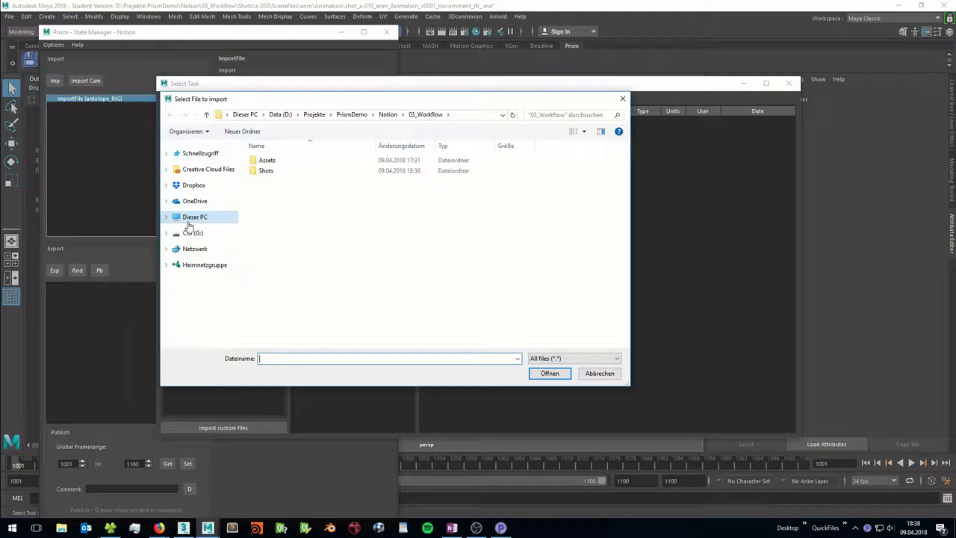
{"action": "left_click", "coordinate": [188, 216]}
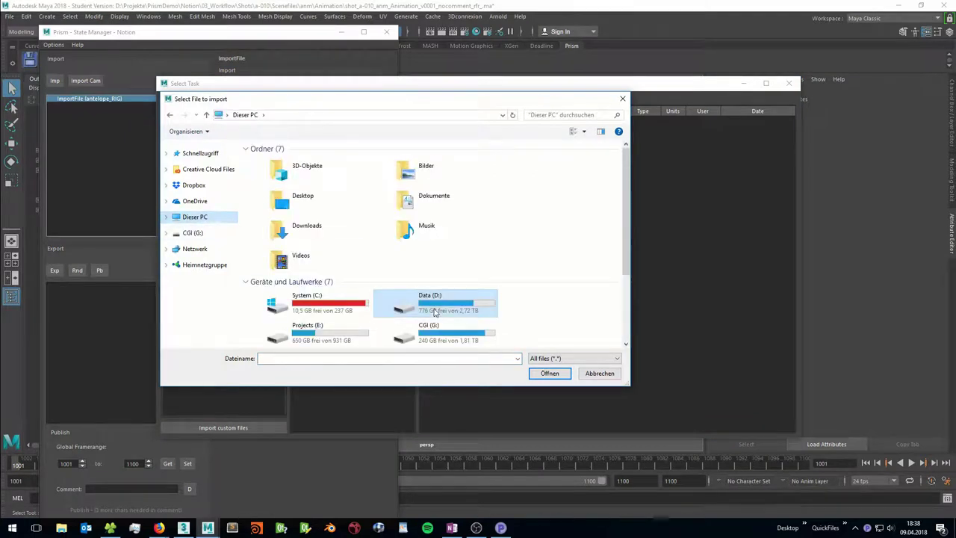
{"action": "double_click", "coordinate": [435, 312]}
{"action": "double_click", "coordinate": [286, 308]}
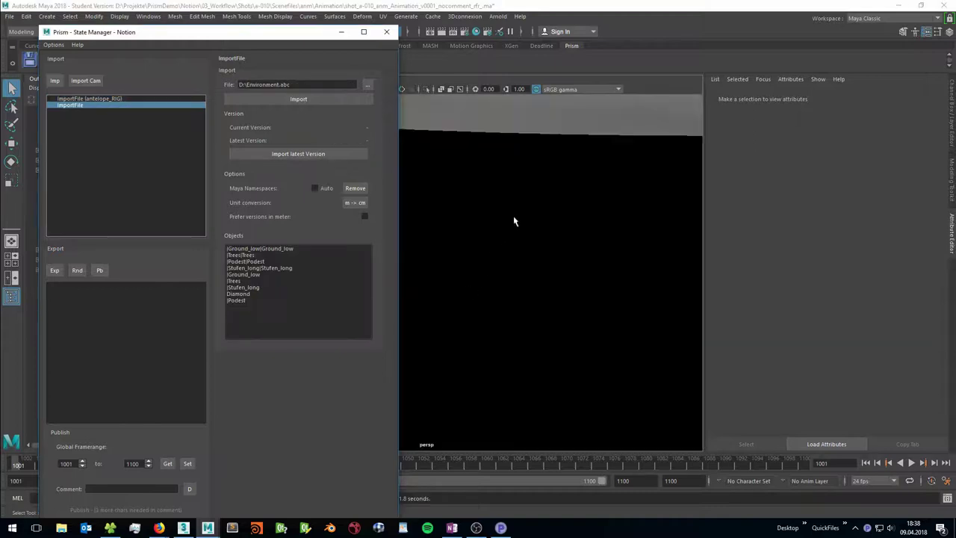
{"action": "mouse_move", "coordinate": [556, 271]}
{"action": "left_mouse_down", "text": "alt"}
{"action": "mouse_move", "coordinate": [550, 265]}
{"action": "mouse_move", "coordinate": [588, 255]}
{"action": "mouse_move", "coordinate": [549, 281]}
{"action": "left_mouse_up", "text": "alt"}
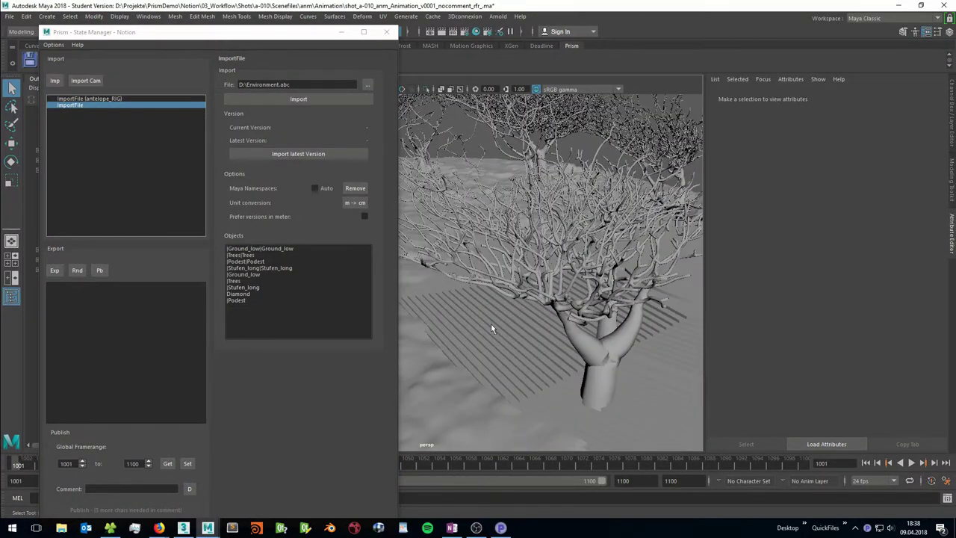
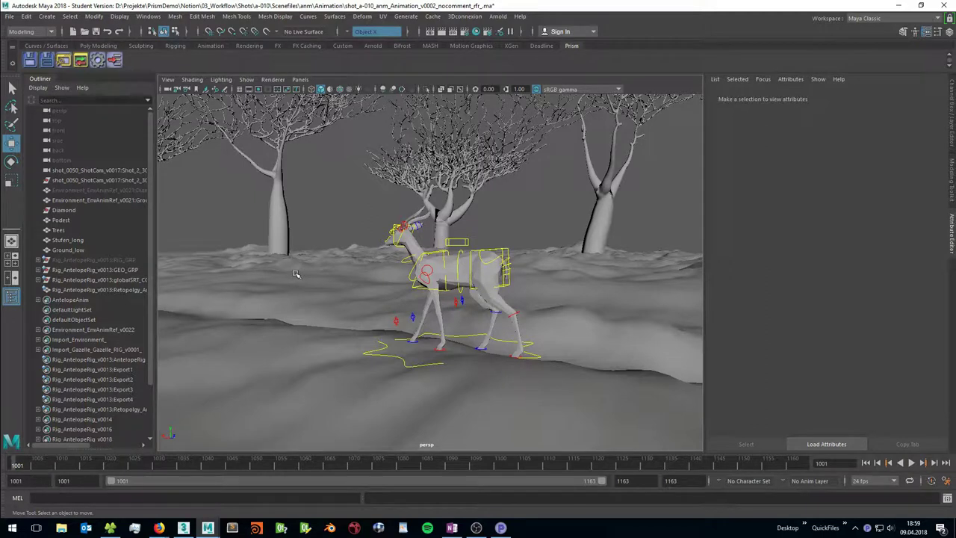
Step: In the Prism State Manager, add a new export state with task name antelope_ANIM
{"action": "left_click", "coordinate": [81, 60]}
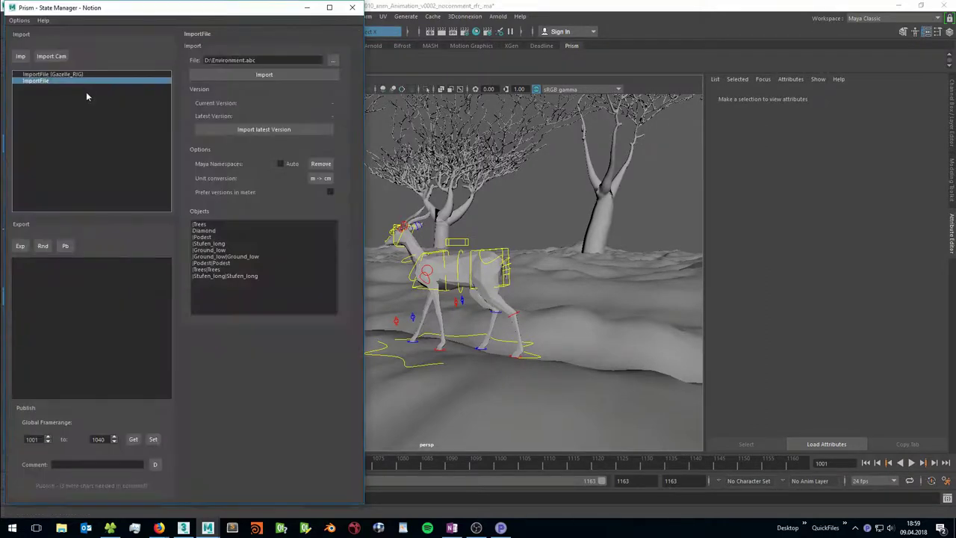
{"action": "left_click", "coordinate": [69, 281]}
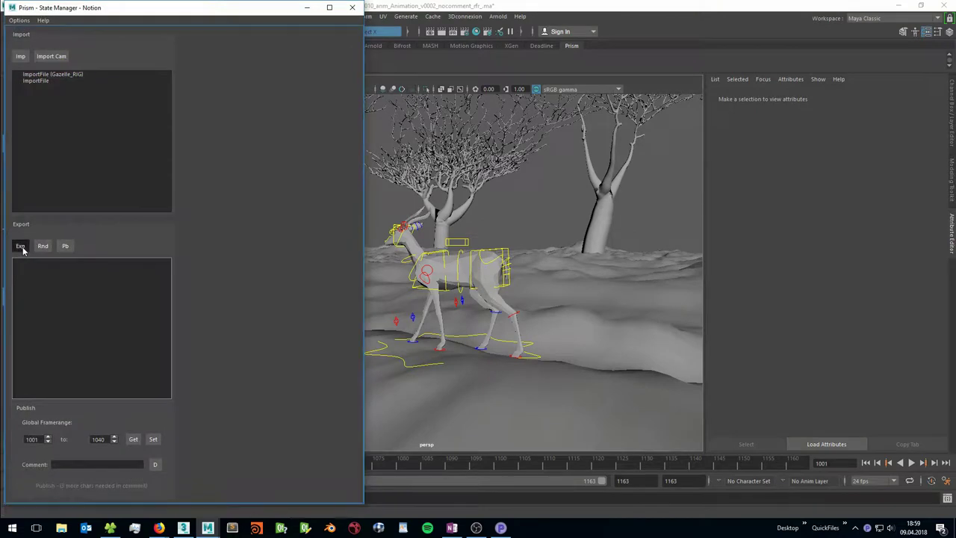
{"action": "left_click", "coordinate": [21, 247]}
{"action": "left_click", "coordinate": [334, 61]}
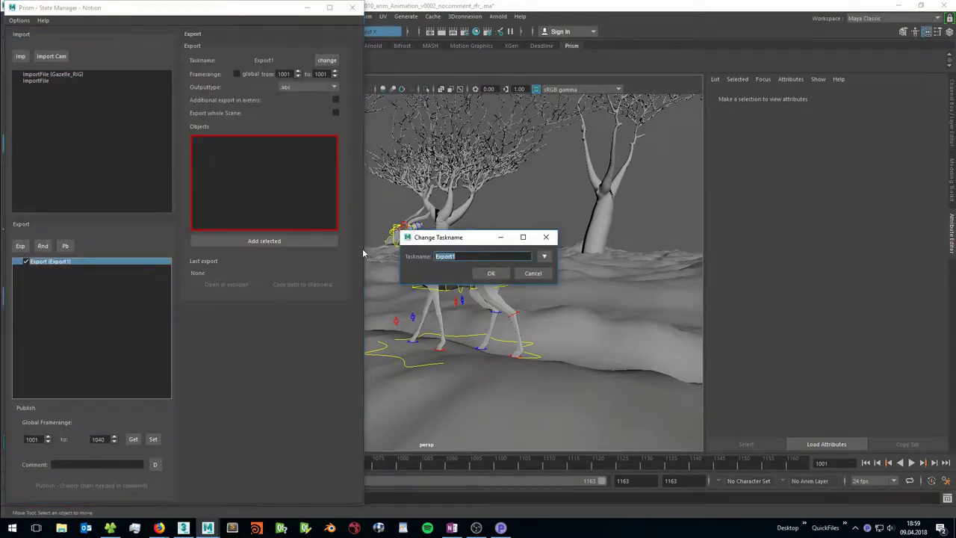
{"action": "type", "text": "antelope_ANIM"}
{"action": "key", "text": "Return"}
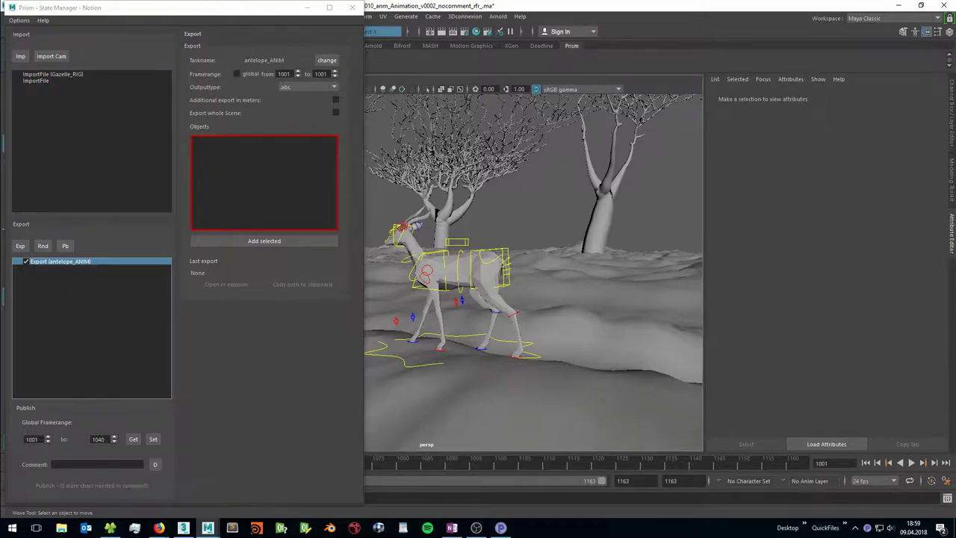
Step: Use the global frame range ending at 1140 and add the selected antelope mesh to the export
{"action": "left_click", "coordinate": [237, 74]}
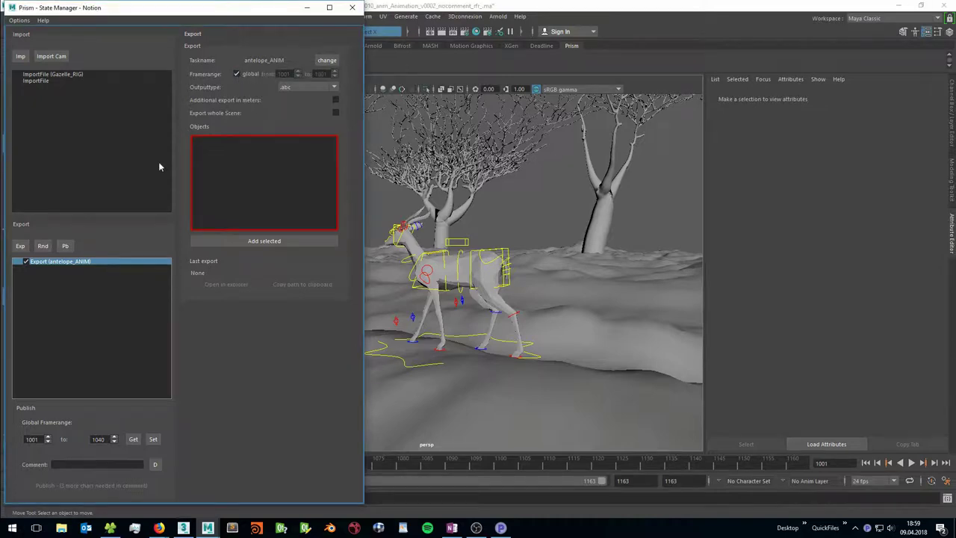
{"action": "double_click", "coordinate": [99, 439]}
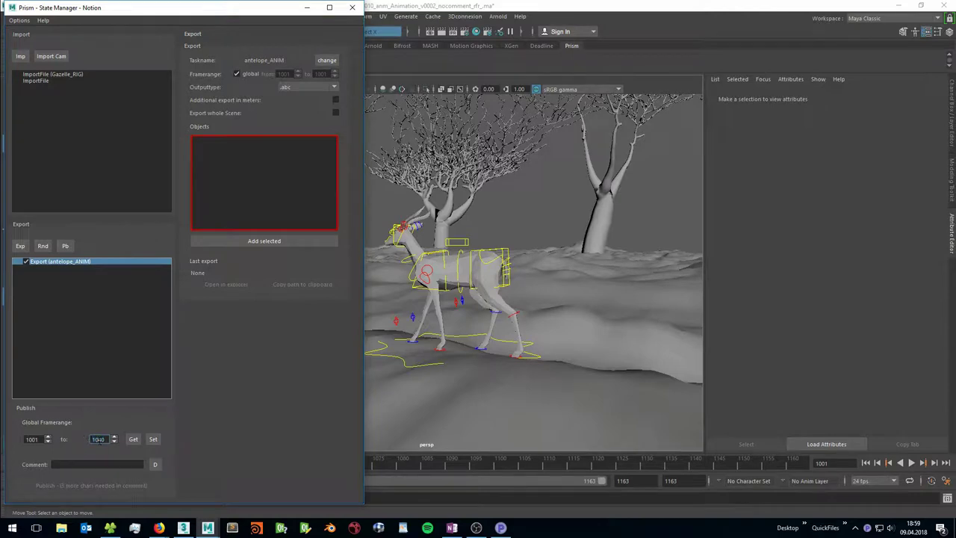
{"action": "type", "text": "1140"}
{"action": "left_click", "coordinate": [416, 244]}
{"action": "left_click", "coordinate": [272, 239]}
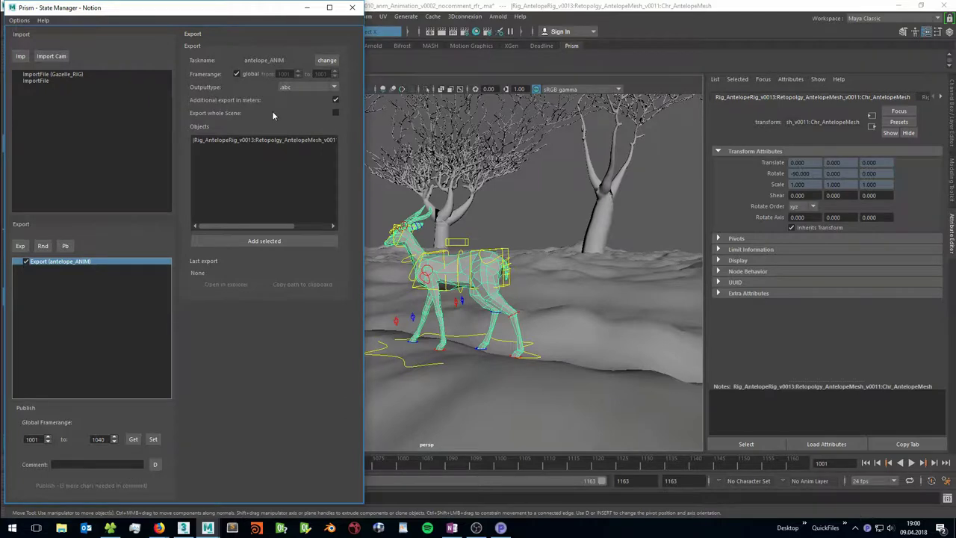
Step: Publish antelope_ANIM with comment 'animExport', continuing past the dependency warnings and student notices
{"action": "left_click", "coordinate": [97, 464]}
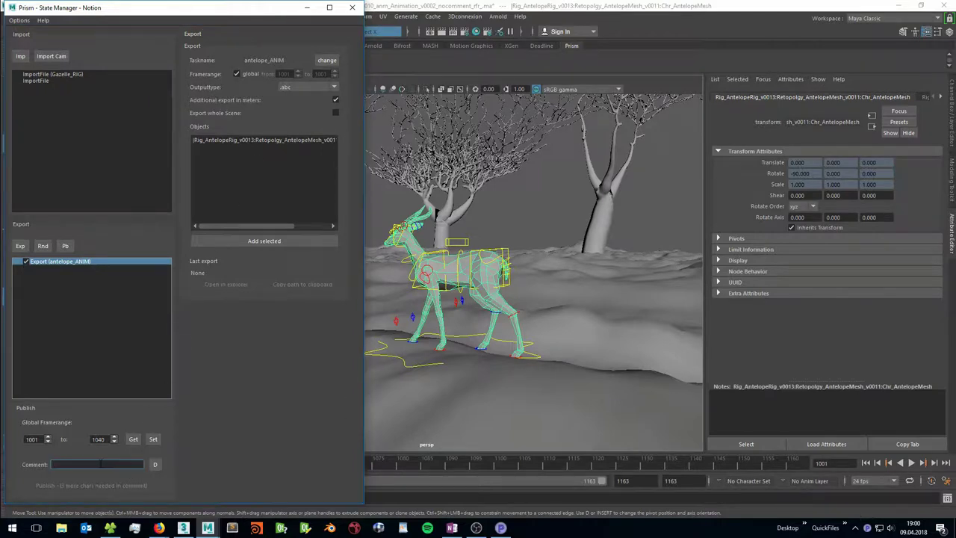
{"action": "type", "text": "animE"}
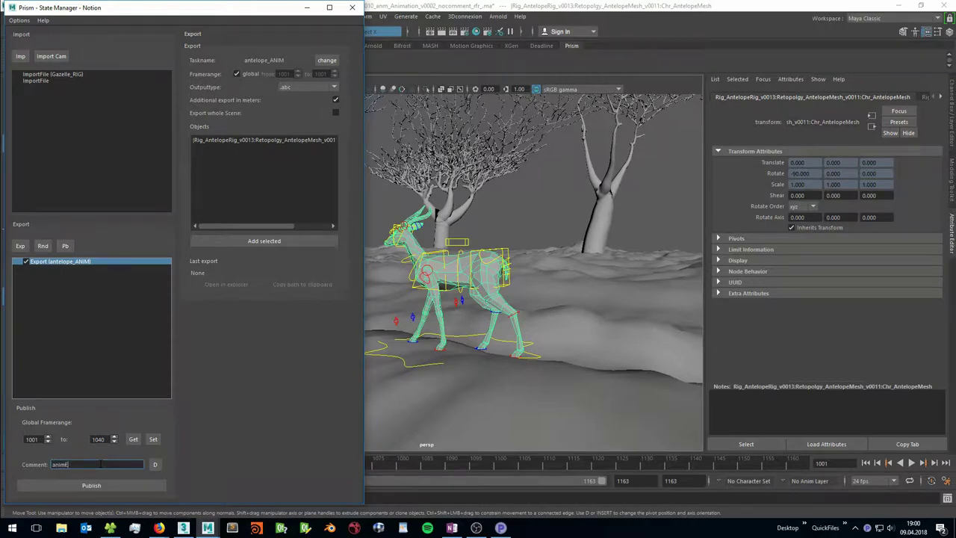
{"action": "type", "text": "xport"}
{"action": "left_click", "coordinate": [91, 486]}
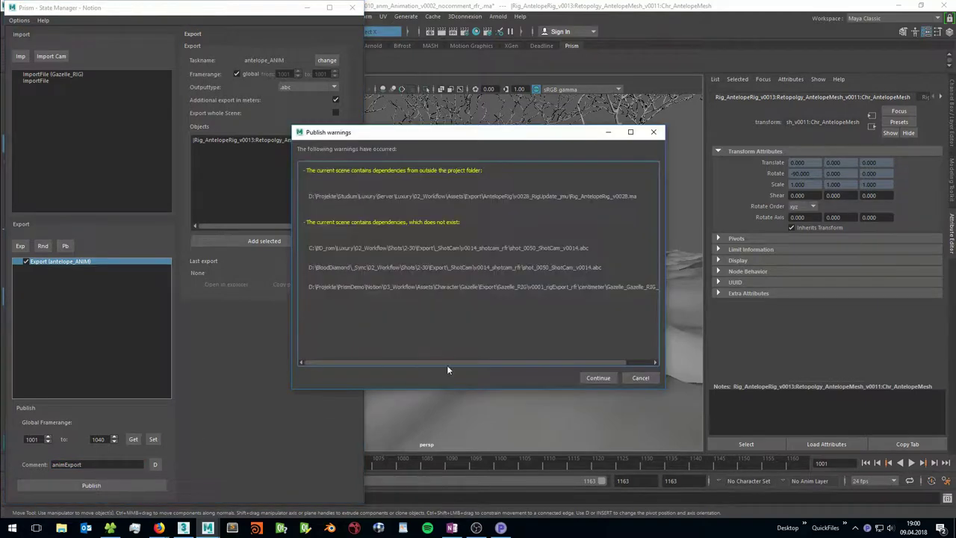
{"action": "left_click_drag", "start_coordinate": [535, 134], "coordinate": [441, 127]}
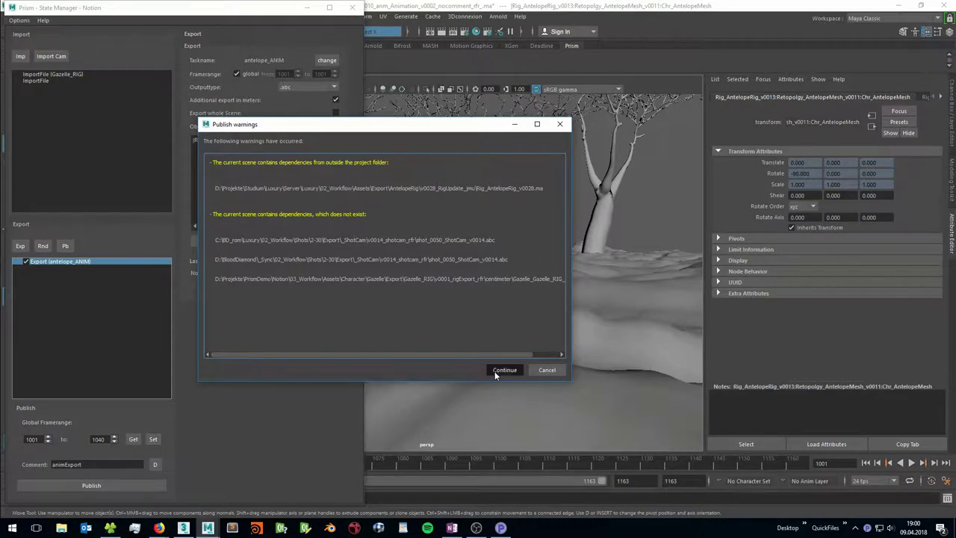
{"action": "left_click", "coordinate": [494, 371]}
{"action": "left_click", "coordinate": [452, 270]}
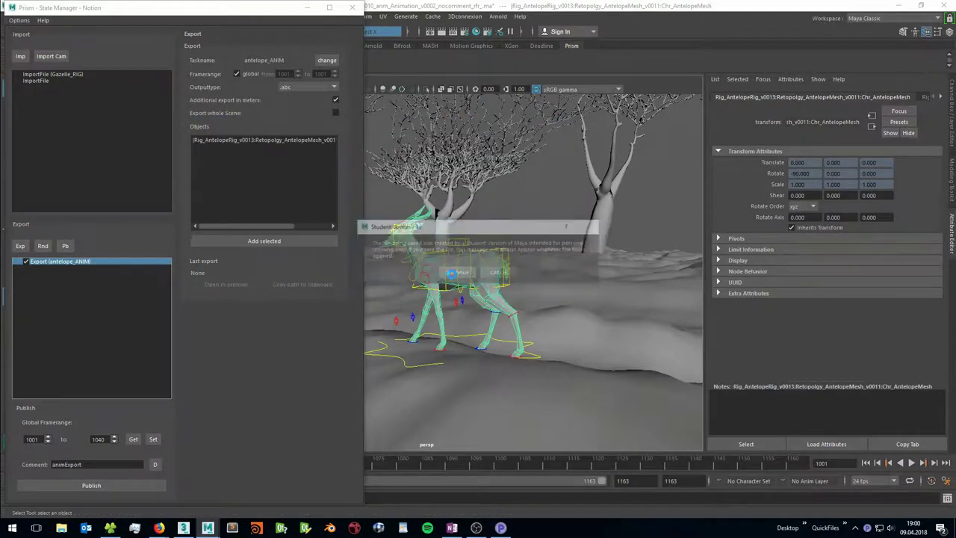
{"action": "left_click", "coordinate": [452, 272]}
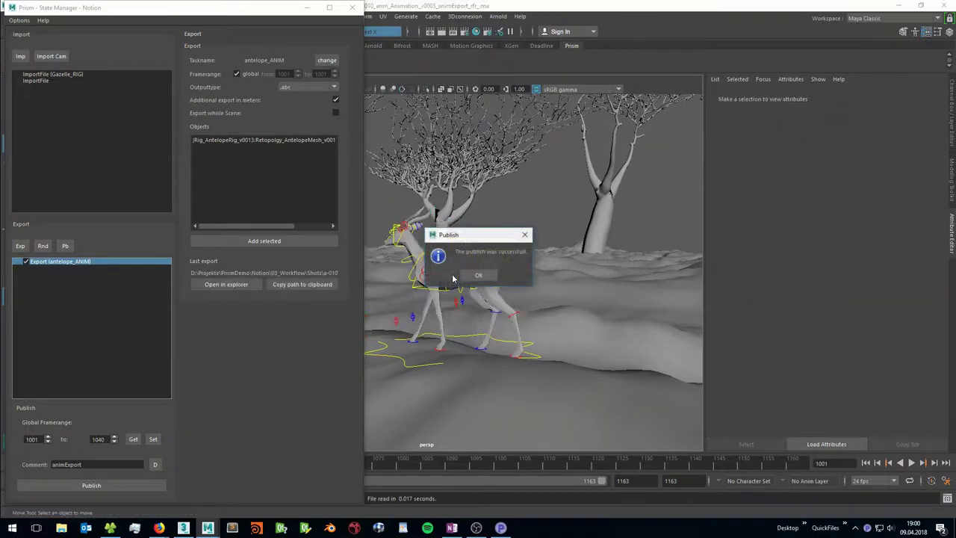
{"action": "left_click", "coordinate": [475, 276]}
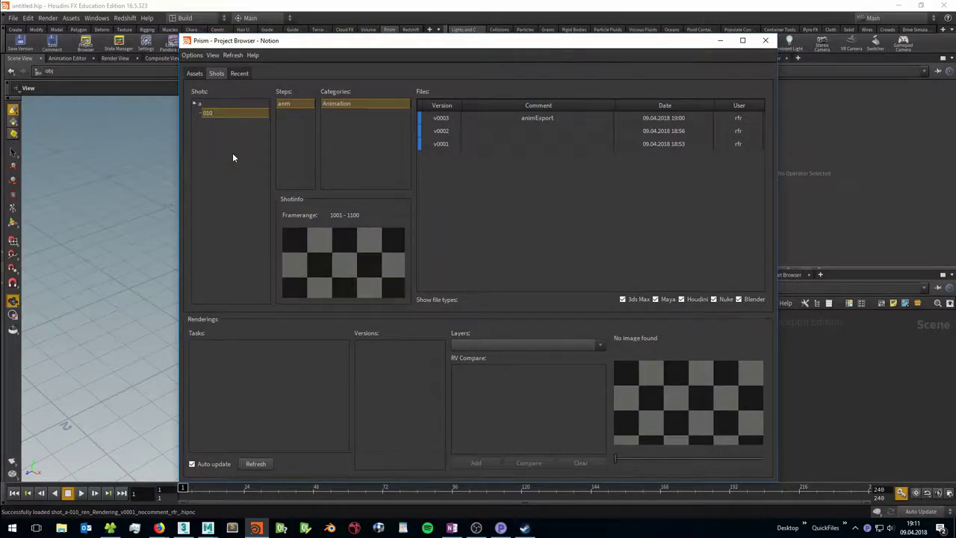
Step: Add the Rendering step to shot 010 and create an empty Houdini 16.5 scene file for it
{"action": "double_click", "coordinate": [291, 127]}
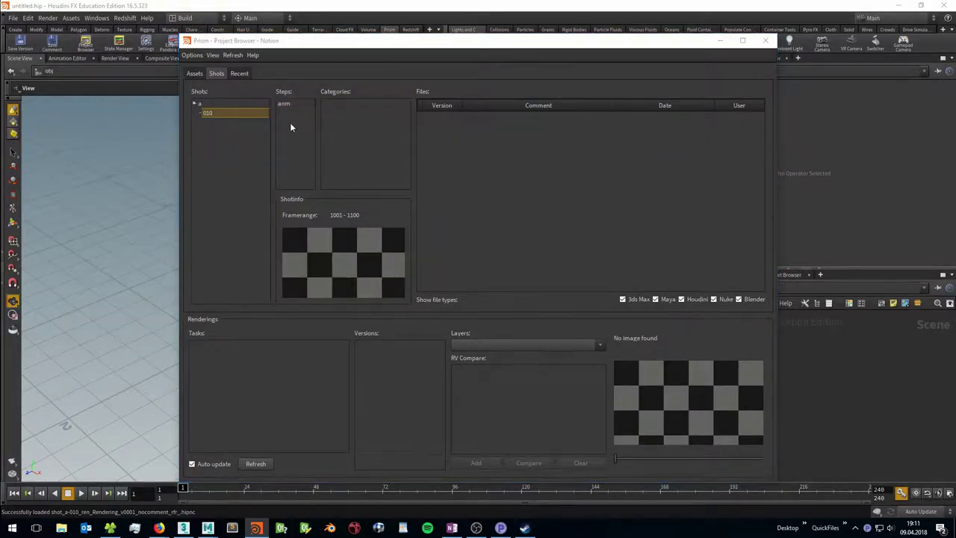
{"action": "double_click", "coordinate": [463, 212]}
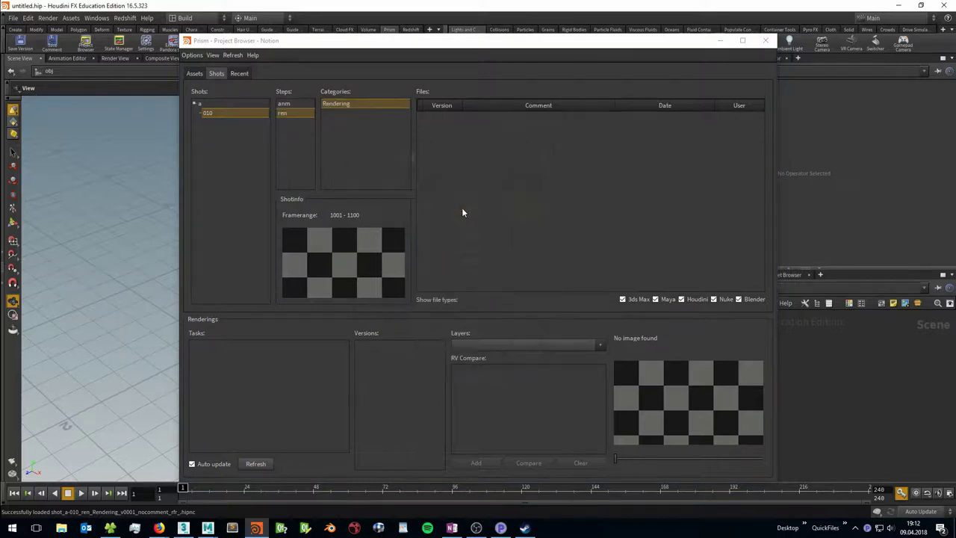
{"action": "right_click", "coordinate": [543, 159]}
{"action": "mouse_move", "coordinate": [628, 204]}
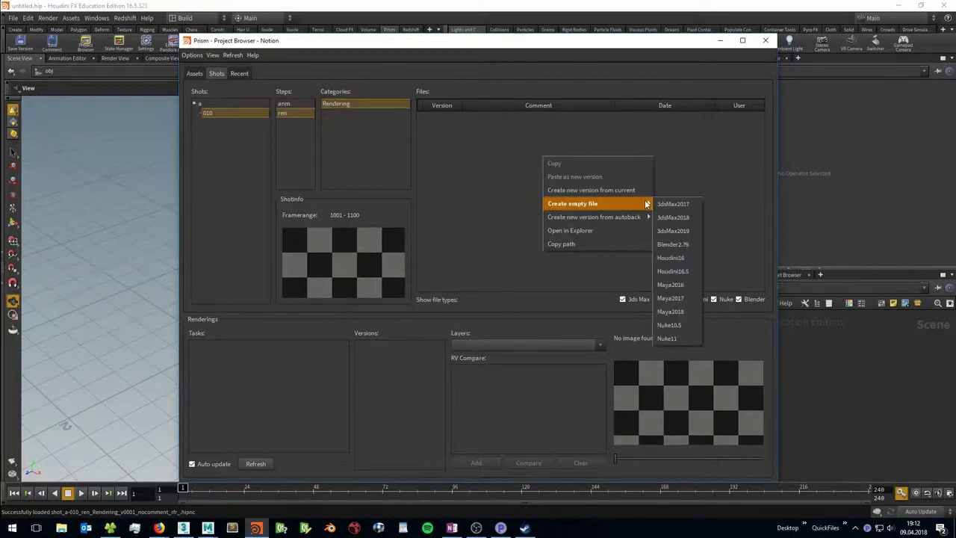
{"action": "left_click", "coordinate": [676, 272]}
{"action": "left_click", "coordinate": [710, 291]}
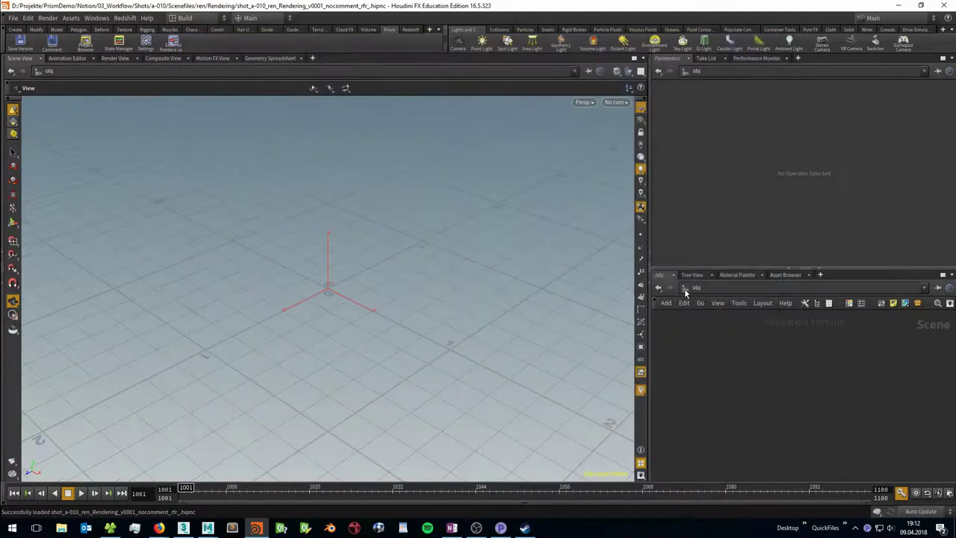
Step: Create a Geometry node named Antelope in the object network
{"action": "key", "text": "Tab"}
{"action": "type", "text": "g"}
{"action": "key", "text": "Return"}
{"action": "left_click", "coordinate": [732, 347]}
{"action": "key", "text": "F2"}
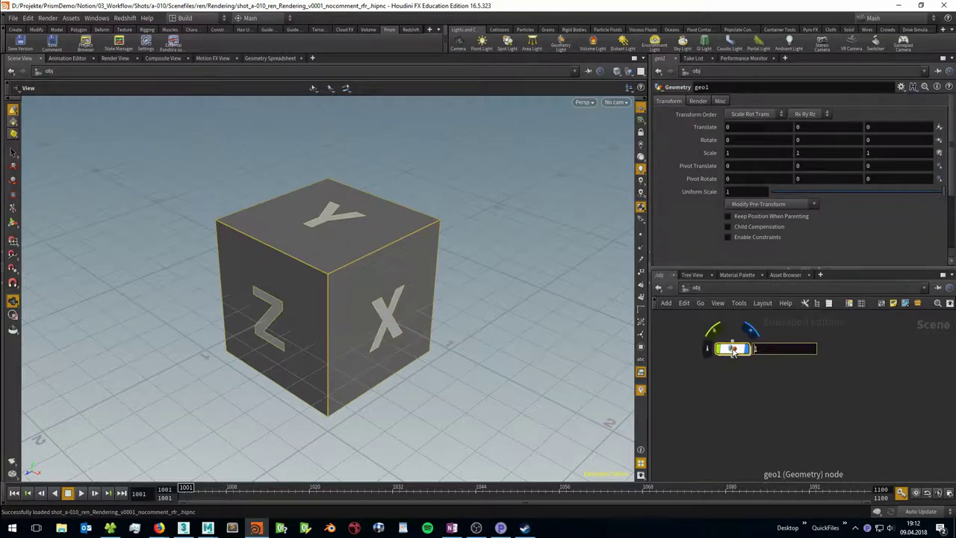
{"action": "type", "text": "Antelope"}
{"action": "key", "text": "Return"}
{"action": "left_click", "coordinate": [774, 387]}
Step: Create a second Geometry node named Environment below Antelope
{"action": "key", "text": "Tab"}
{"action": "type", "text": "geo"}
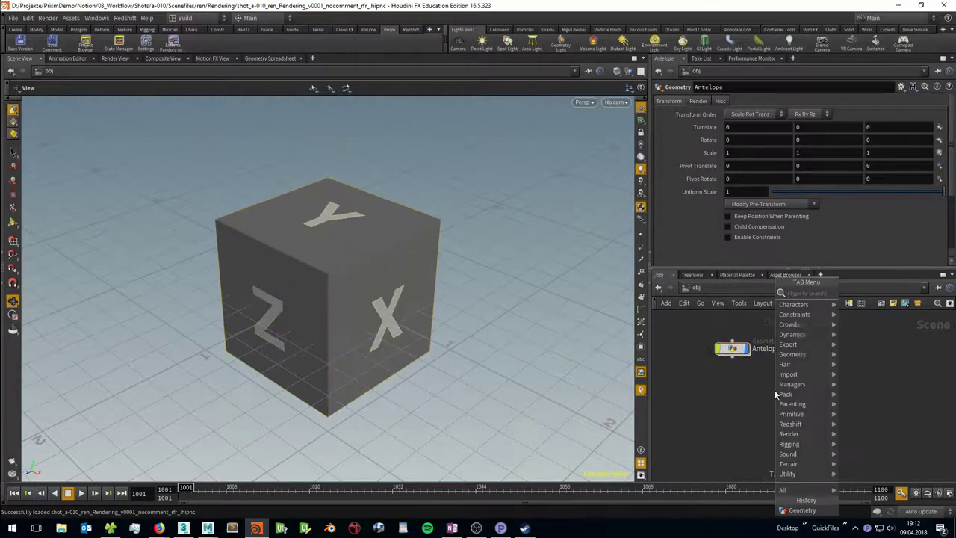
{"action": "key", "text": "Return"}
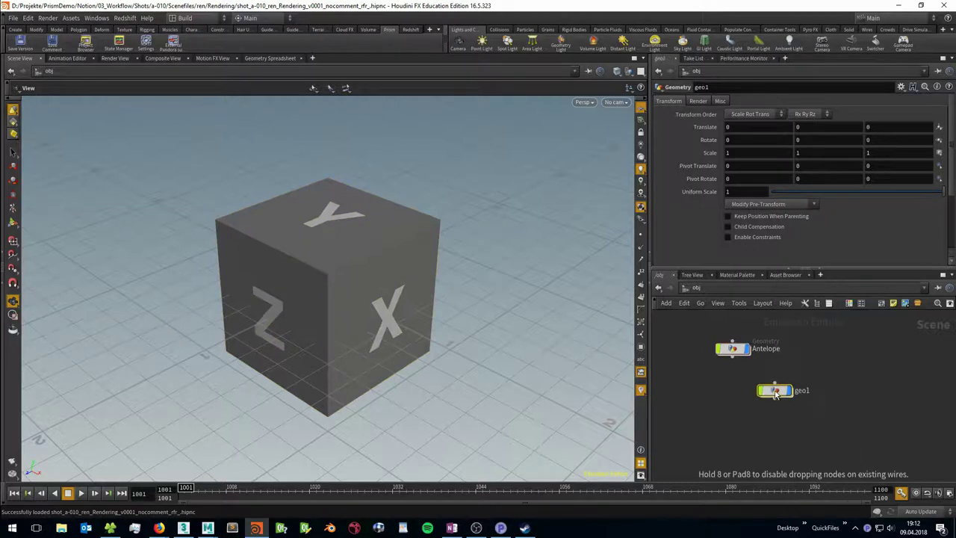
{"action": "left_click", "coordinate": [774, 394]}
{"action": "type", "text": "Environment"}
{"action": "key", "text": "Return"}
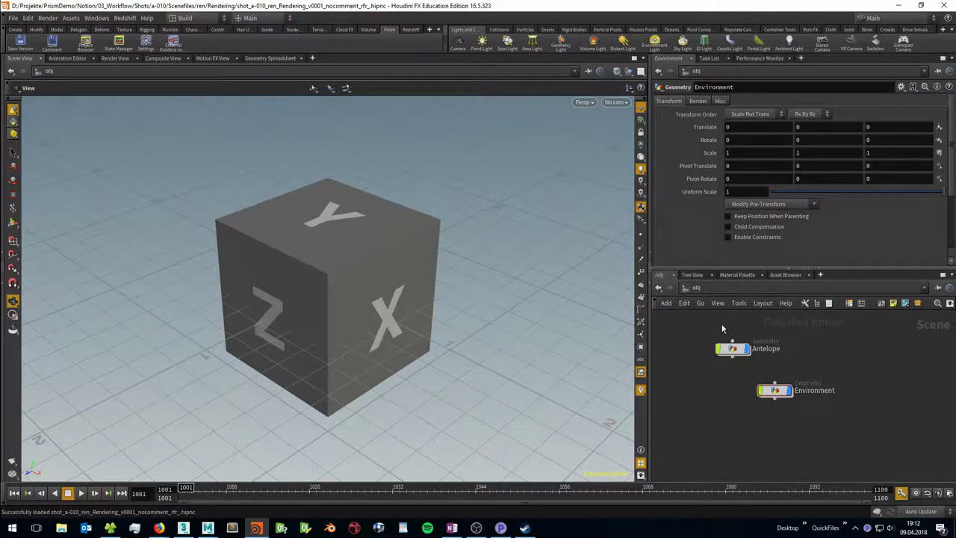
Step: Delete the default file1 node inside Antelope and open the Prism State Manager
{"action": "double_click", "coordinate": [732, 348]}
{"action": "left_click_drag", "start_coordinate": [729, 339], "coordinate": [850, 416]}
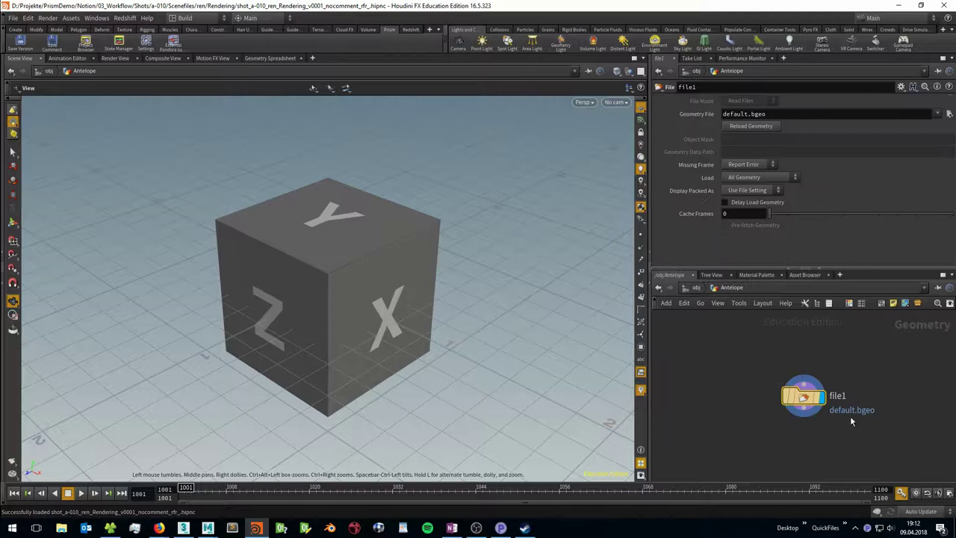
{"action": "key", "text": "Delete"}
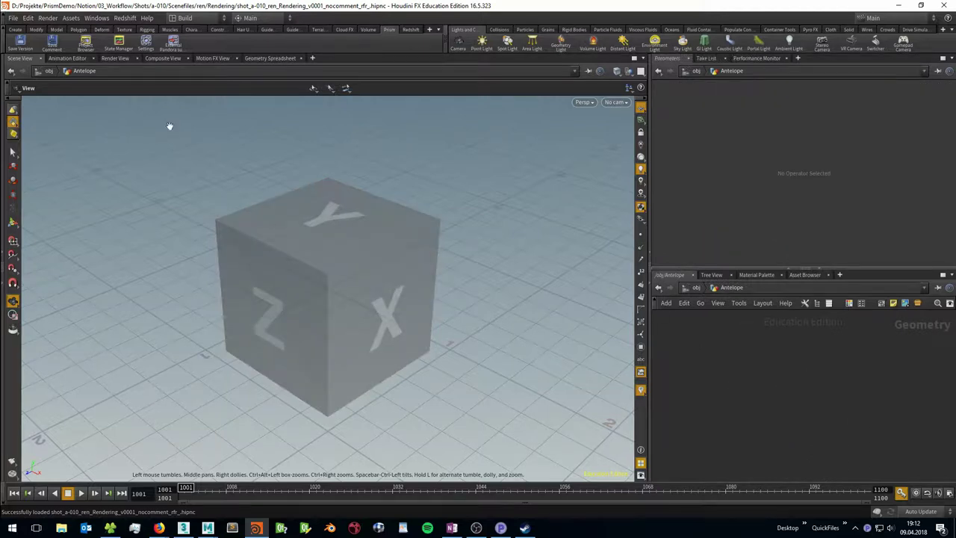
{"action": "left_click", "coordinate": [118, 44]}
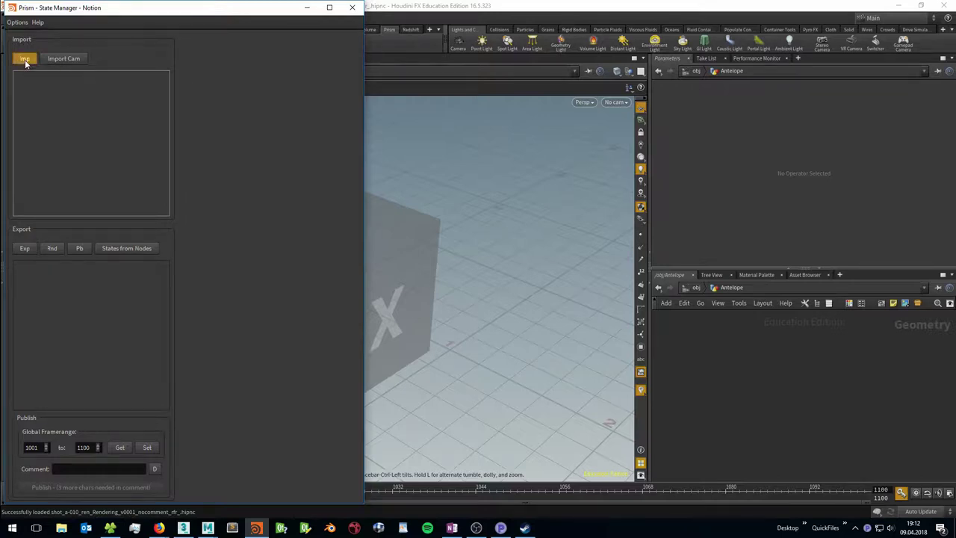
Step: Import antelope_ANIM version v0001 into Antelope and advance the animation to frame 1008
{"action": "left_click", "coordinate": [25, 60]}
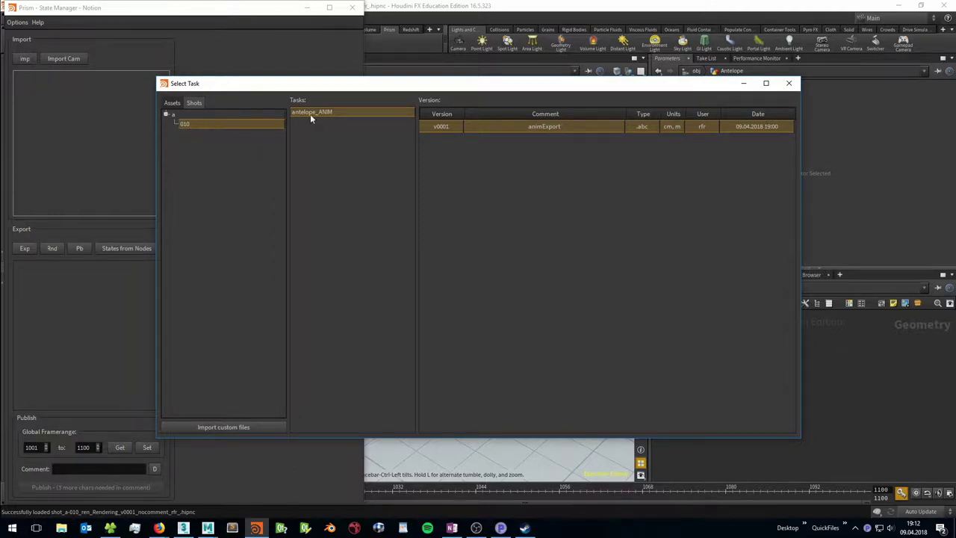
{"action": "double_click", "coordinate": [557, 126]}
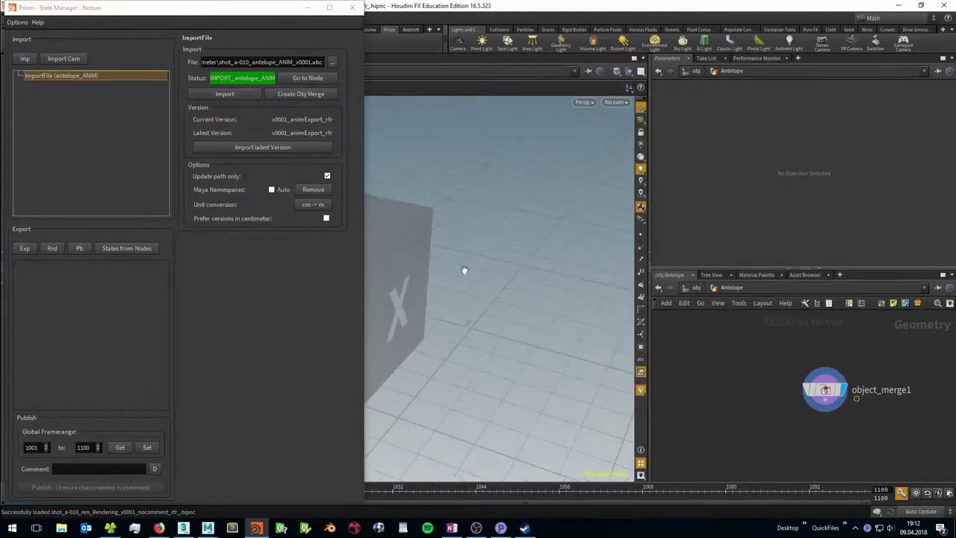
{"action": "left_click", "coordinate": [352, 7]}
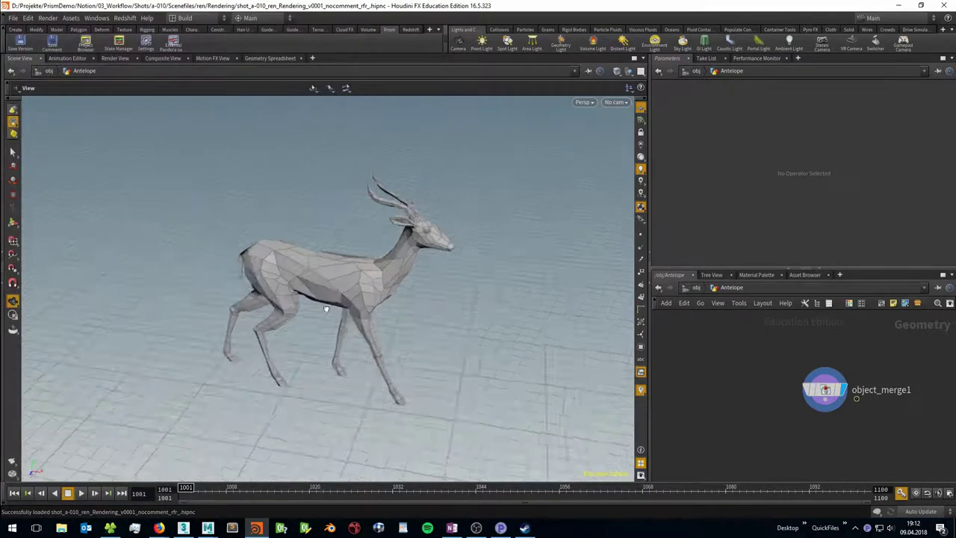
{"action": "left_click_drag", "start_coordinate": [185, 487], "coordinate": [179, 448]}
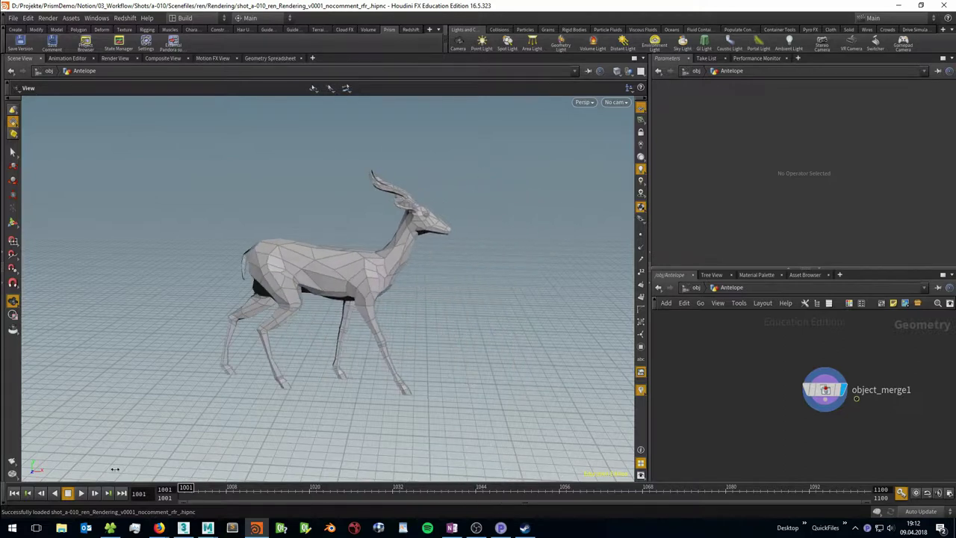
Step: Delete the placeholder file1 node inside Environment and reopen the Prism State Manager
{"action": "left_click", "coordinate": [697, 288]}
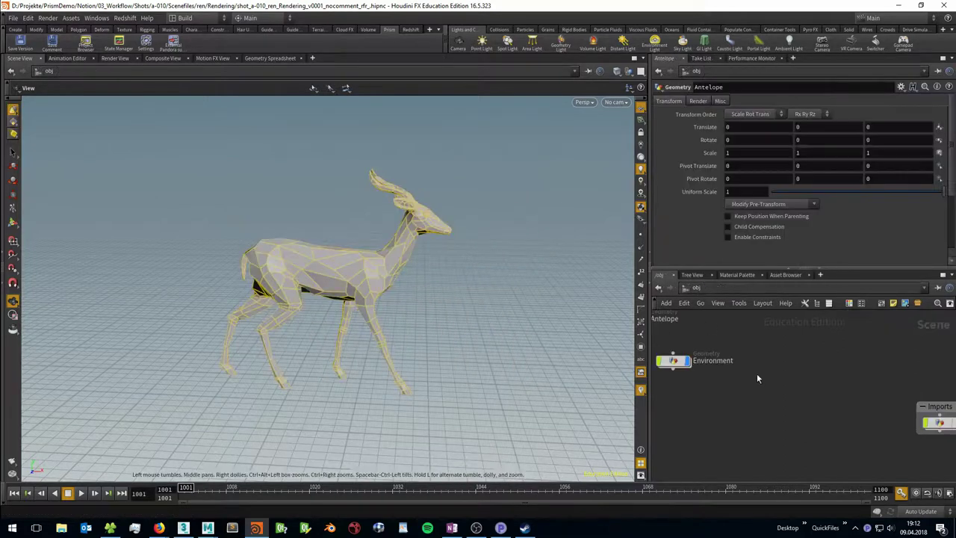
{"action": "double_click", "coordinate": [738, 365]}
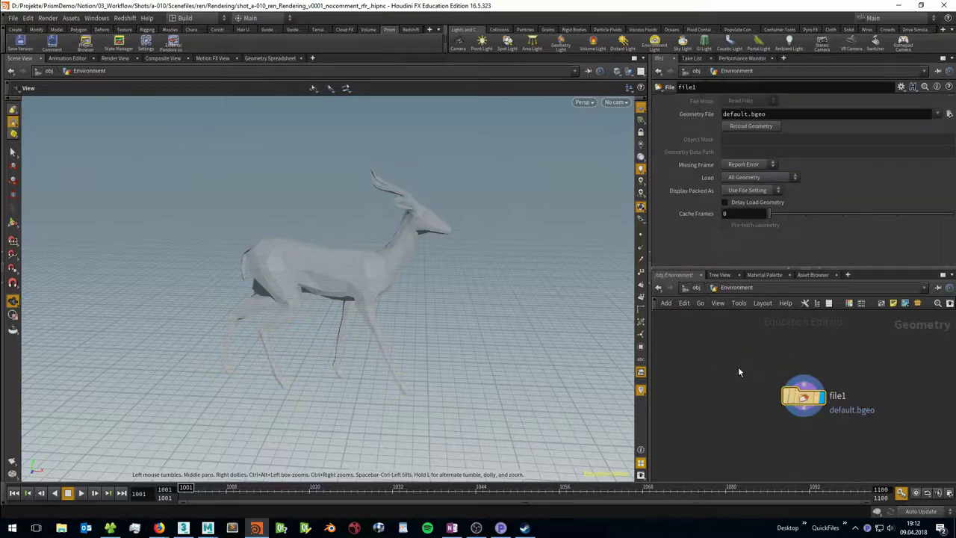
{"action": "key", "text": "Delete"}
{"action": "left_click", "coordinate": [88, 42]}
{"action": "left_click", "coordinate": [118, 42]}
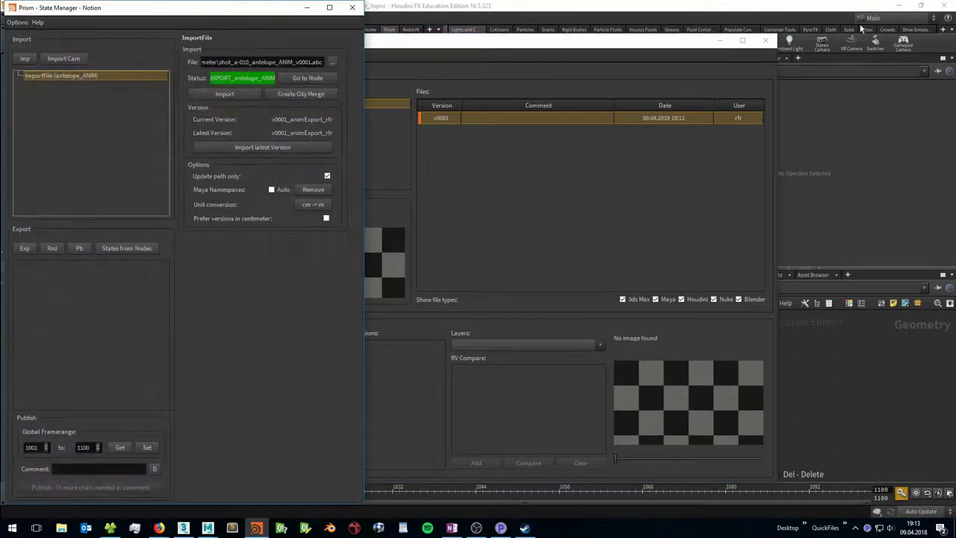
Step: Import the custom file D:\Environment.abc through a new State Manager import state
{"action": "left_click", "coordinate": [765, 40]}
{"action": "left_click", "coordinate": [25, 58]}
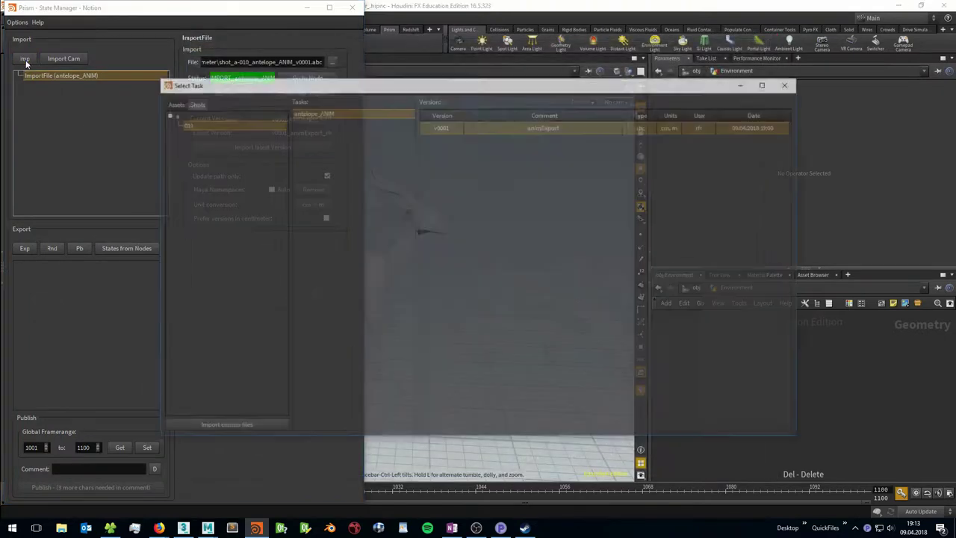
{"action": "left_click", "coordinate": [204, 427]}
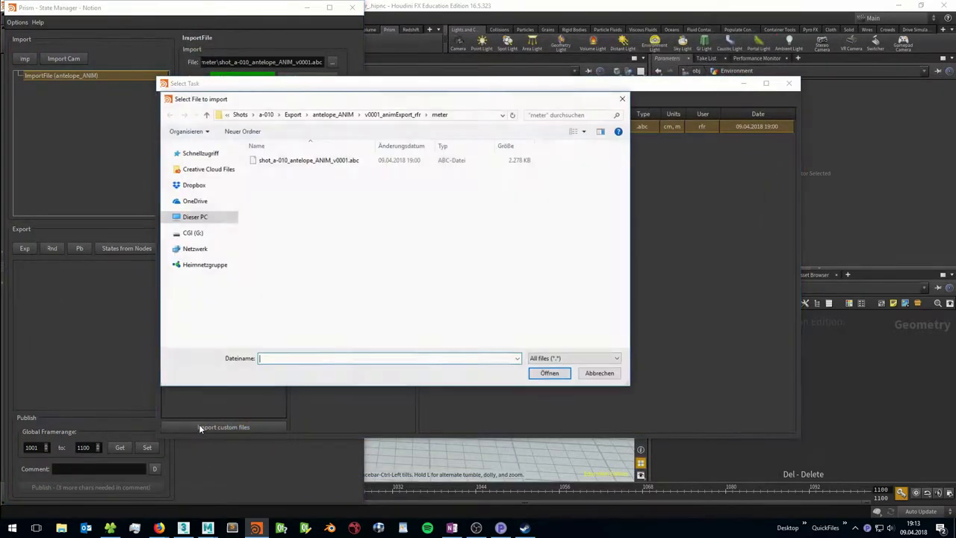
{"action": "left_click", "coordinate": [195, 224]}
{"action": "double_click", "coordinate": [428, 306]}
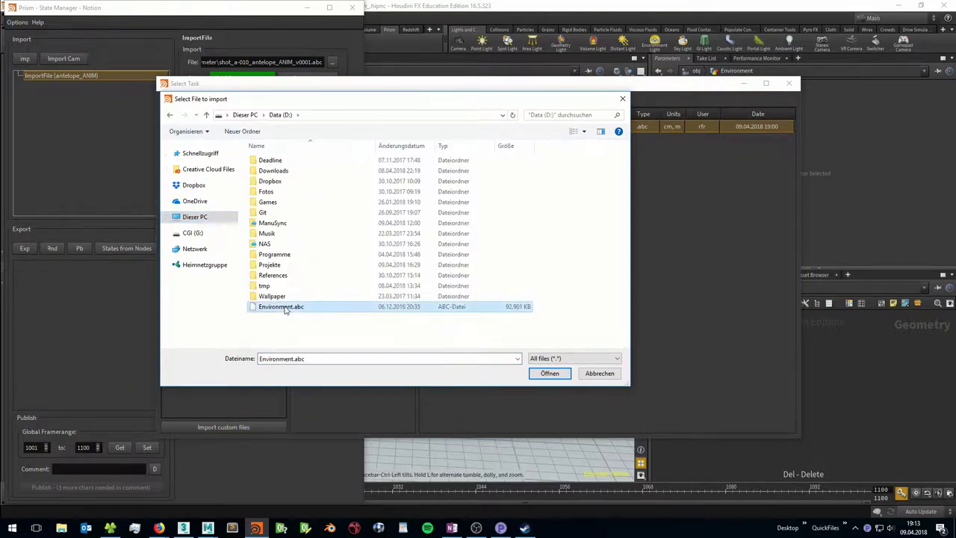
{"action": "double_click", "coordinate": [284, 306]}
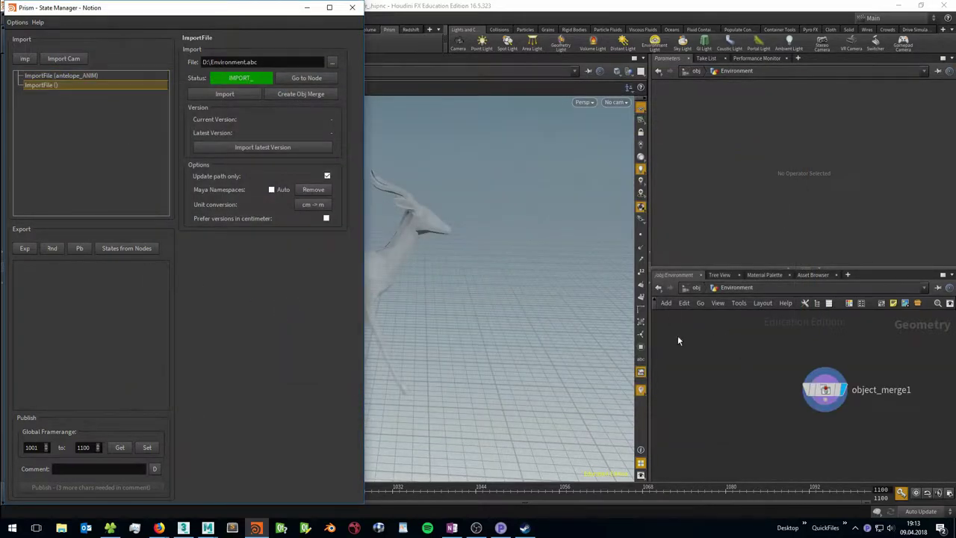
Step: Wire object_merge1 into a new transform1 with Uniform Scale 0.01 and view the terrain
{"action": "middle_click_drag", "start_coordinate": [789, 422], "coordinate": [751, 396]}
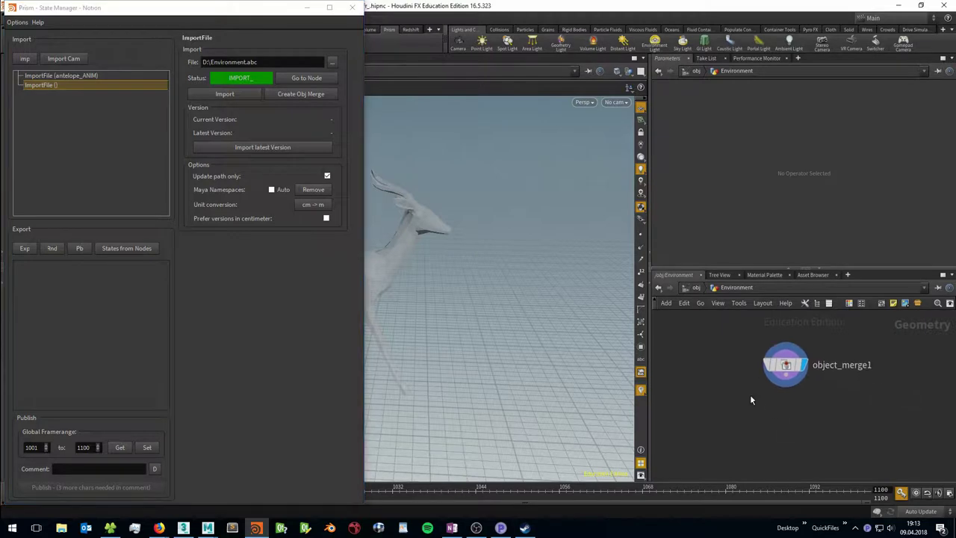
{"action": "key", "text": "Tab"}
{"action": "type", "text": "tra"}
{"action": "key", "text": "Down"}
{"action": "key", "text": "Down"}
{"action": "key", "text": "Return"}
{"action": "left_click", "coordinate": [779, 429]}
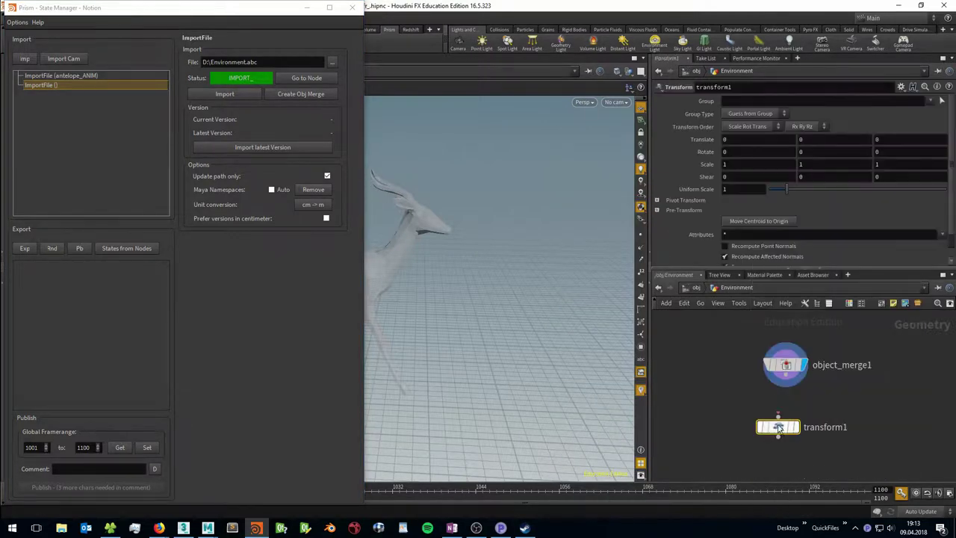
{"action": "left_click", "coordinate": [785, 387]}
{"action": "left_click", "coordinate": [778, 414]}
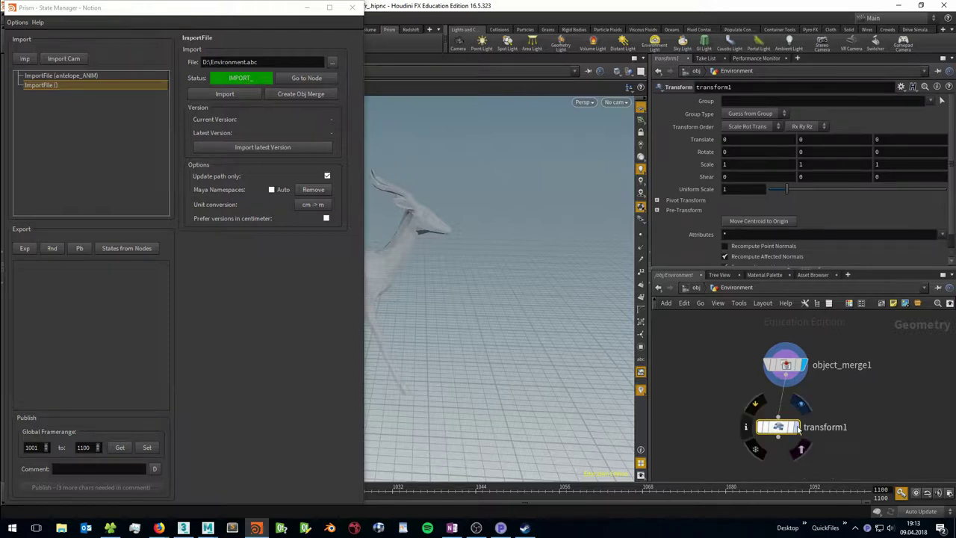
{"action": "left_click", "coordinate": [744, 188]}
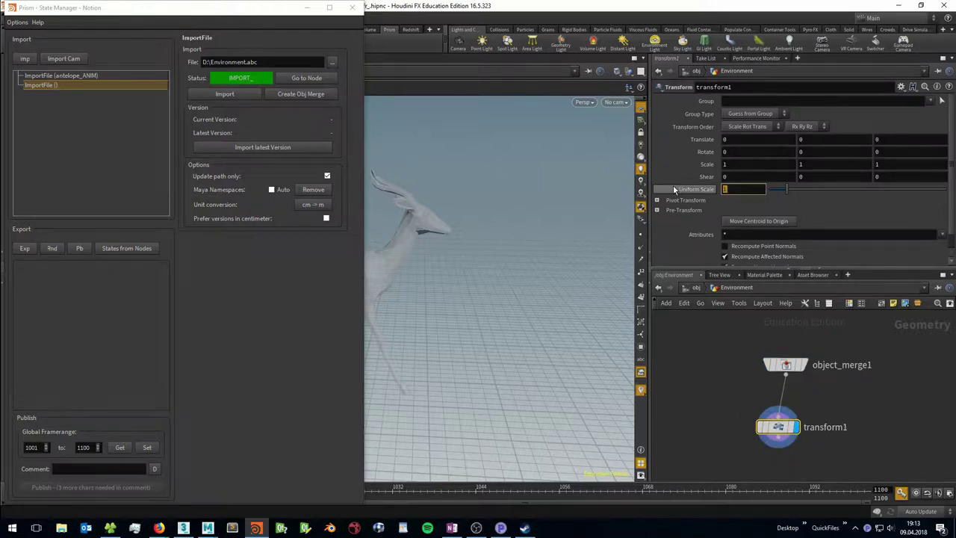
{"action": "type", "text": "0.01"}
{"action": "key", "text": "Return"}
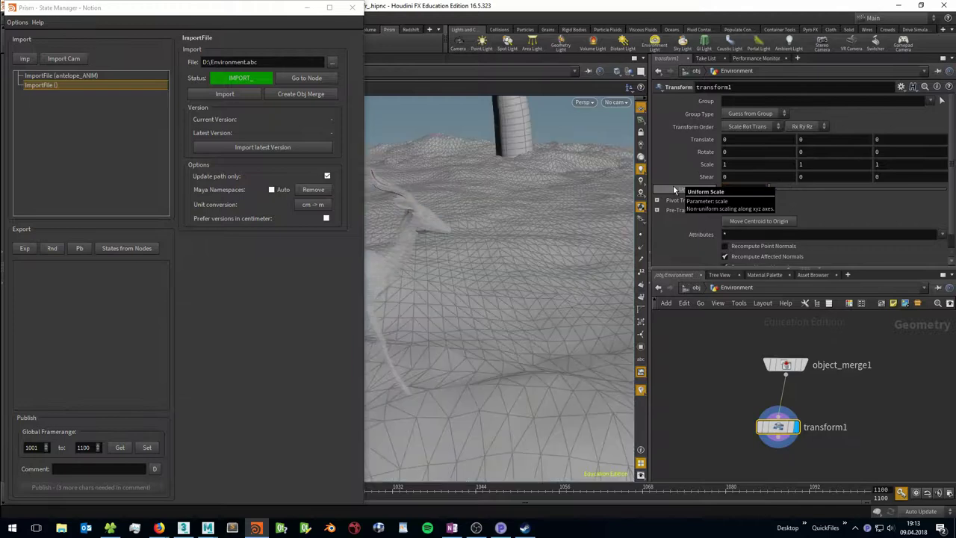
{"action": "left_click", "coordinate": [352, 7]}
{"action": "left_click_drag", "start_coordinate": [349, 110], "coordinate": [204, 297]}
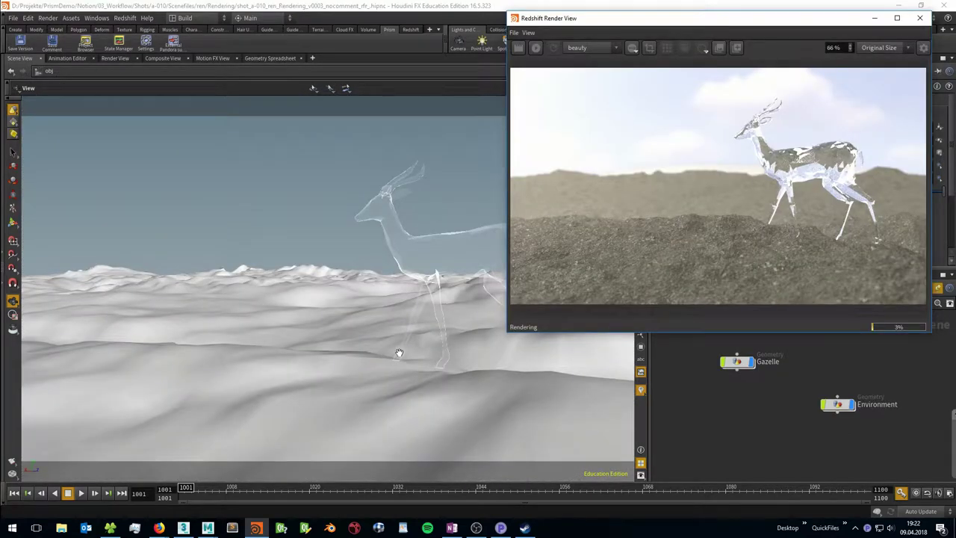
Step: Minimize the Redshift render view, open the State Manager, and dismiss the renderer choice list
{"action": "left_click", "coordinate": [874, 18]}
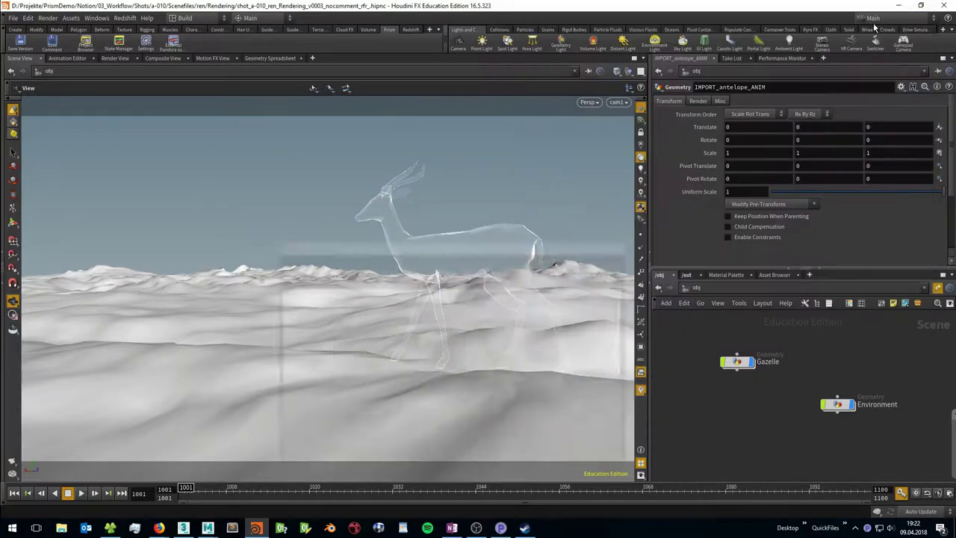
{"action": "left_click", "coordinate": [118, 40]}
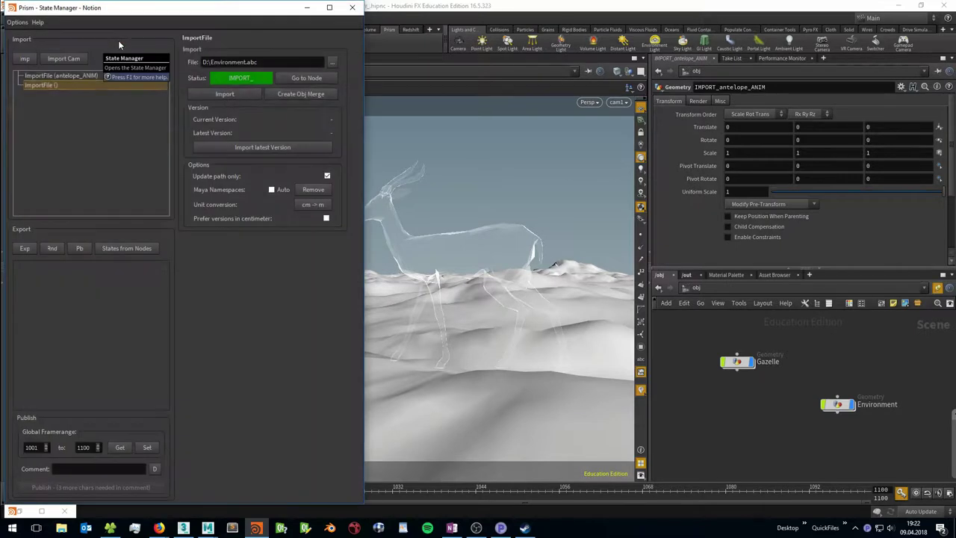
{"action": "left_click", "coordinate": [65, 296]}
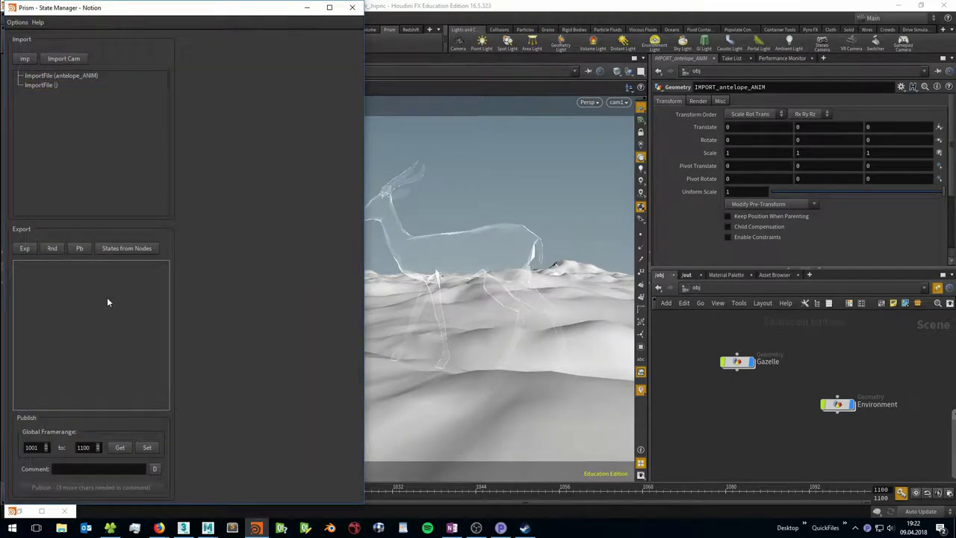
{"action": "left_click", "coordinate": [52, 248]}
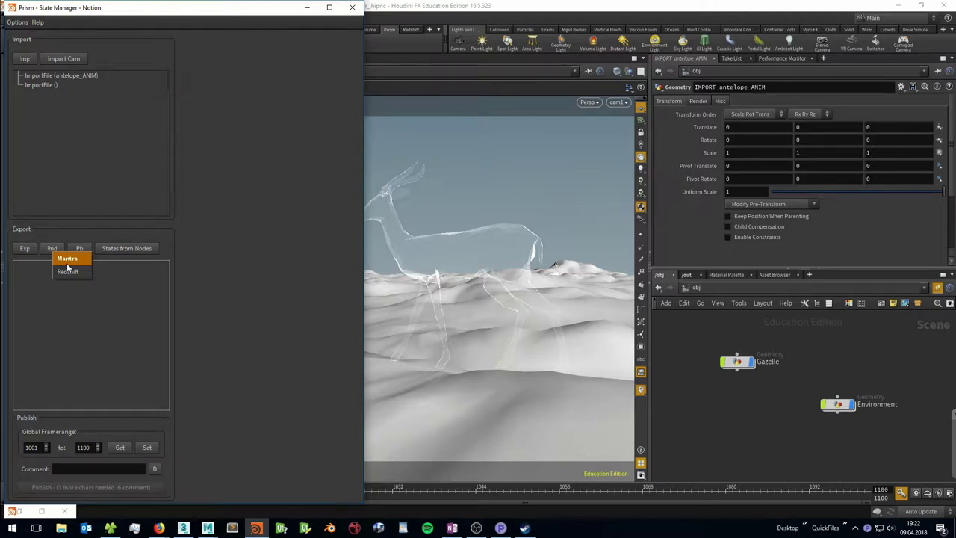
{"action": "left_click", "coordinate": [67, 271]}
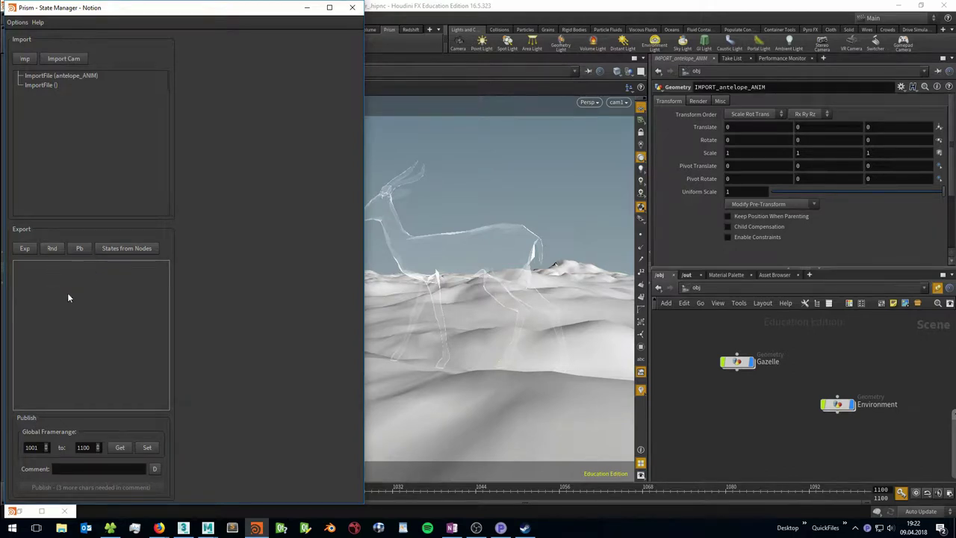
Step: Create an ImageRender state from the Redshift_ROP1 node in /out
{"action": "left_click", "coordinate": [688, 275]}
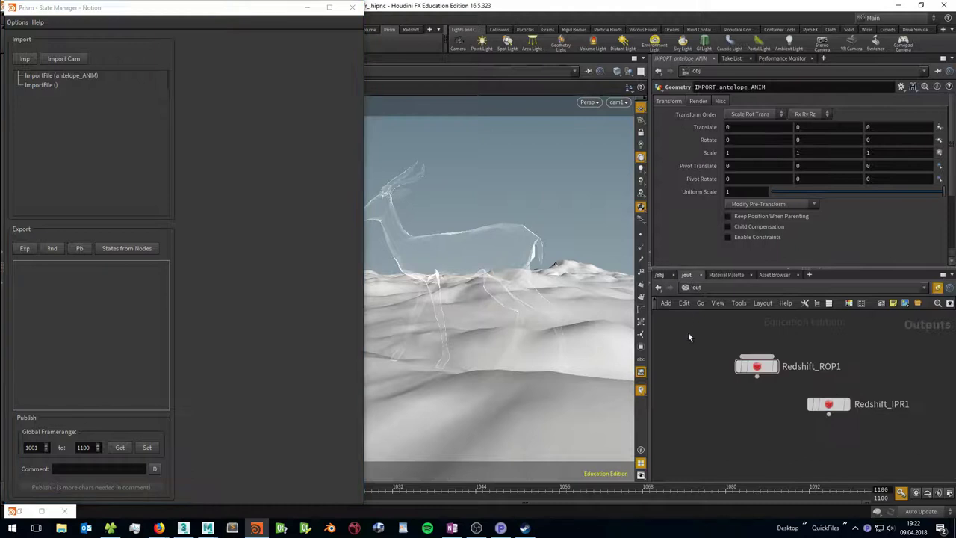
{"action": "left_click", "coordinate": [757, 366]}
{"action": "left_click", "coordinate": [770, 366]}
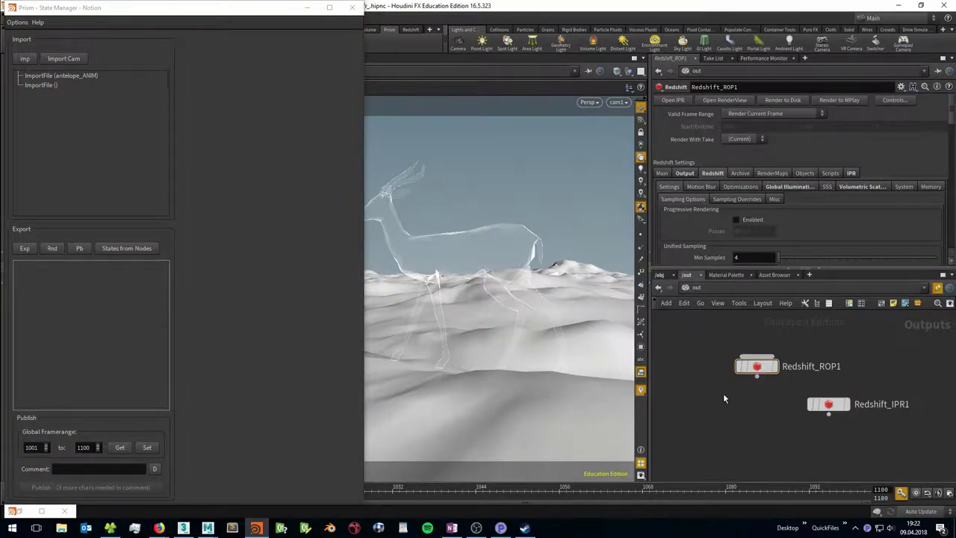
{"action": "left_click", "coordinate": [122, 247]}
{"action": "mouse_move", "coordinate": [138, 258]}
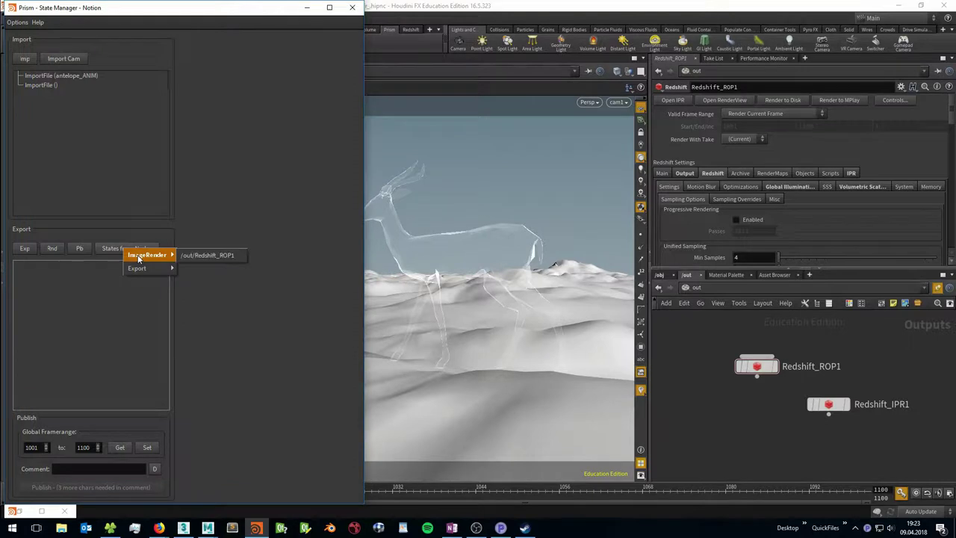
{"action": "left_click", "coordinate": [186, 256]}
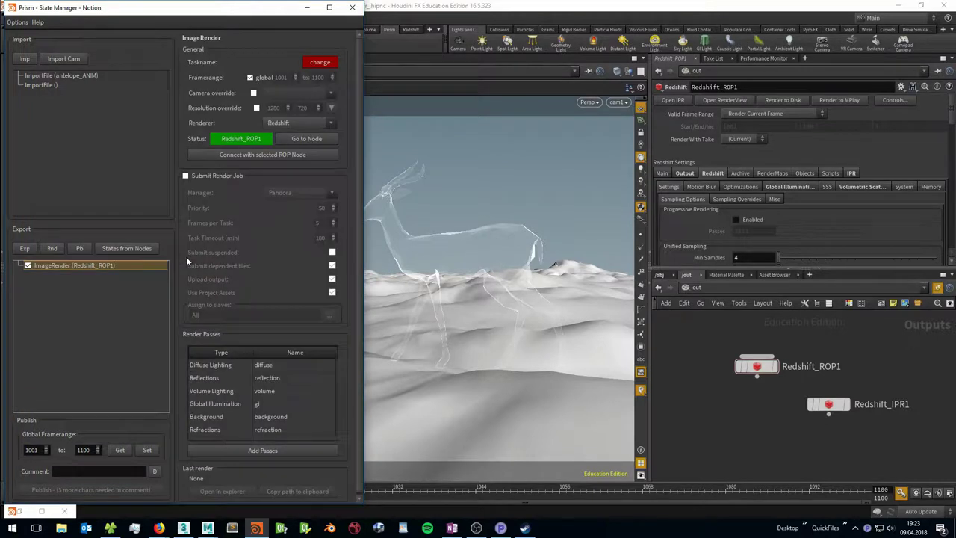
Step: Set the render state's task name to antelopeRender
{"action": "left_click", "coordinate": [323, 63]}
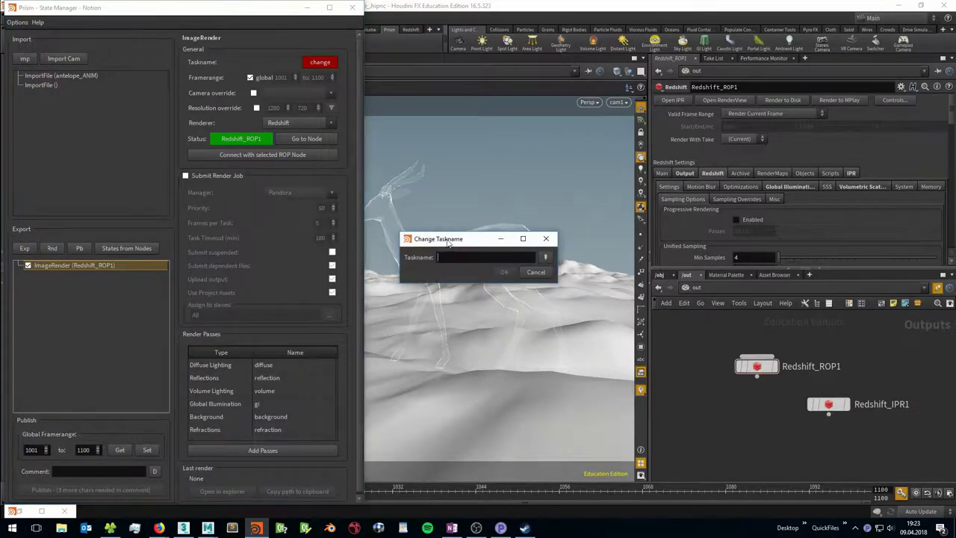
{"action": "type", "text": "antelopeRender"}
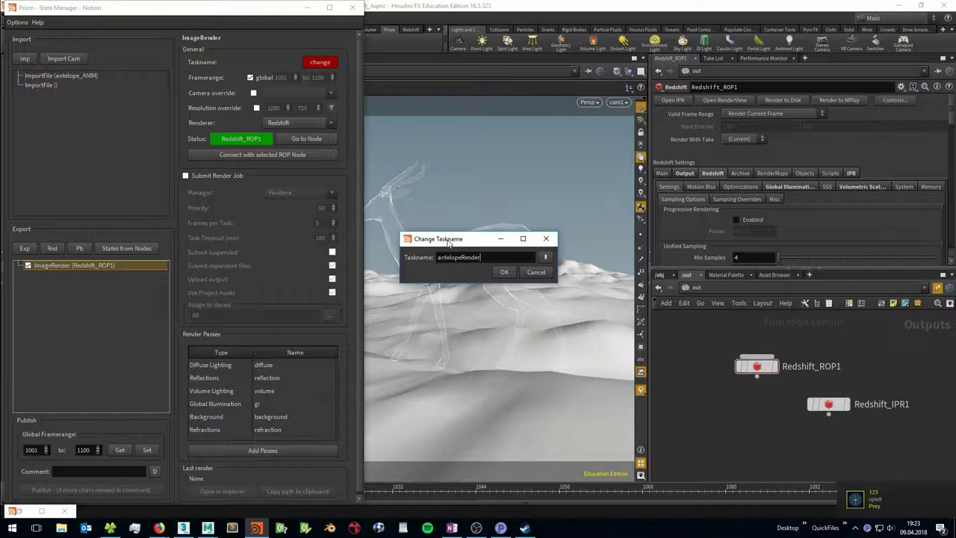
{"action": "key", "text": "Return"}
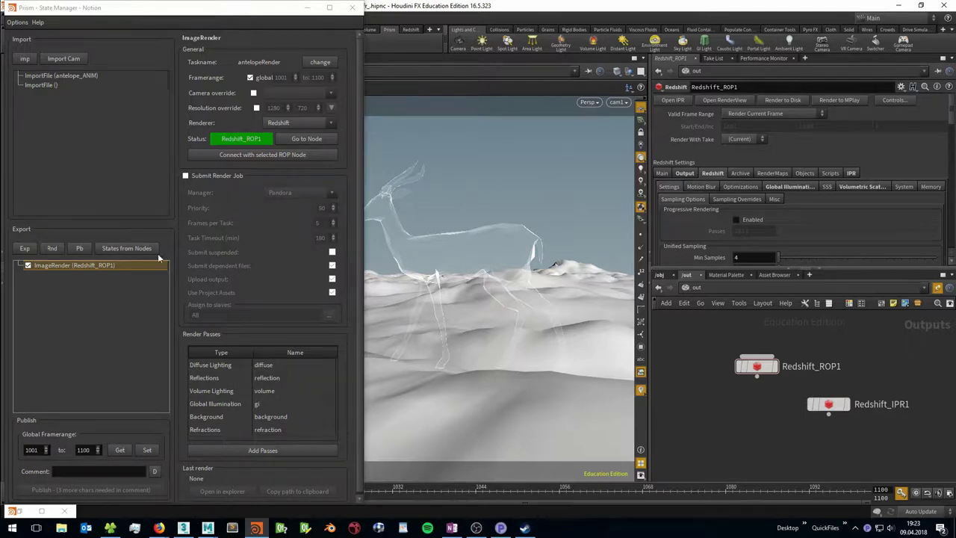
Step: Set the global frame range end to 1040, comment 'firstRender', and publish the render
{"action": "double_click", "coordinate": [83, 450]}
{"action": "type", "text": "1040"}
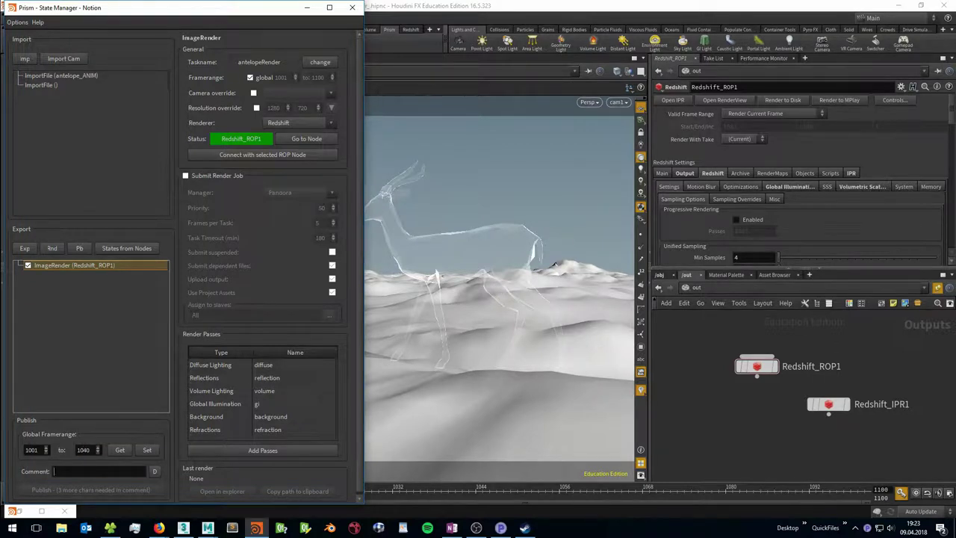
{"action": "type", "text": "firstRender"}
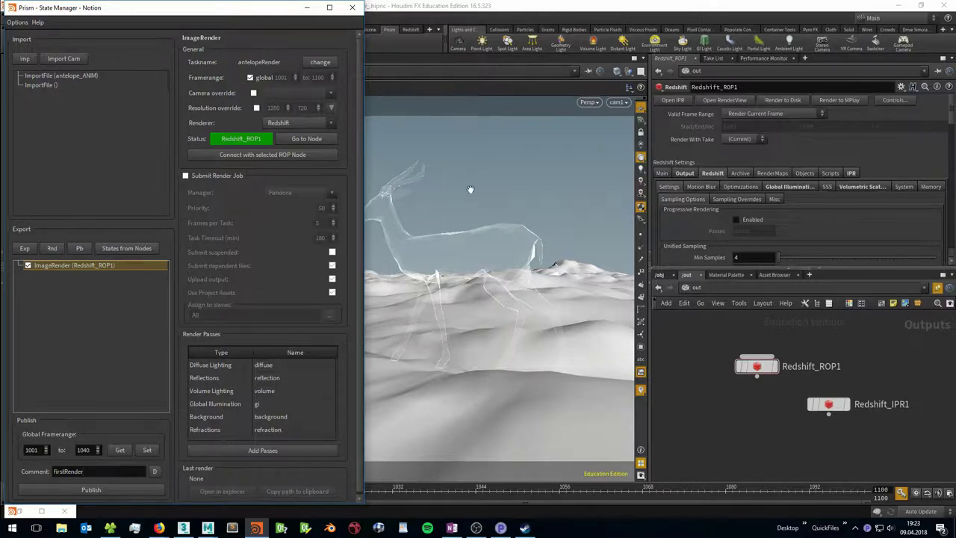
{"action": "left_click", "coordinate": [71, 491]}
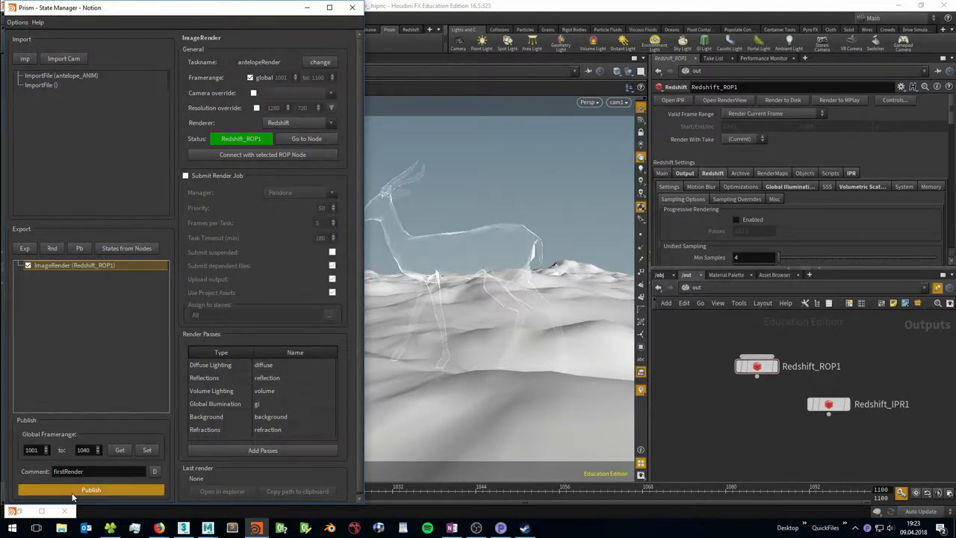
{"action": "left_click_drag", "start_coordinate": [408, 136], "coordinate": [384, 130]}
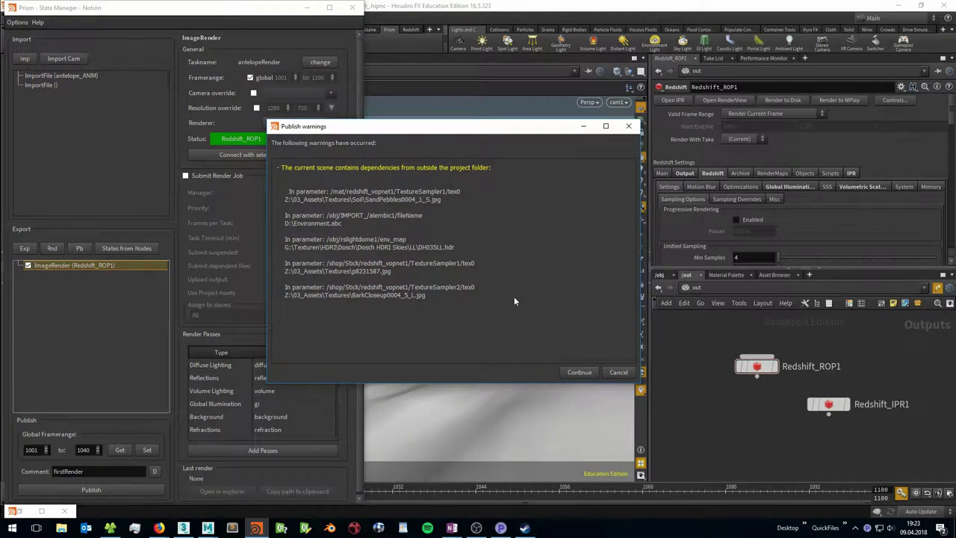
Step: Continue past the dependency warnings so Redshift renders frames 1001–1040
{"action": "left_click", "coordinate": [571, 374]}
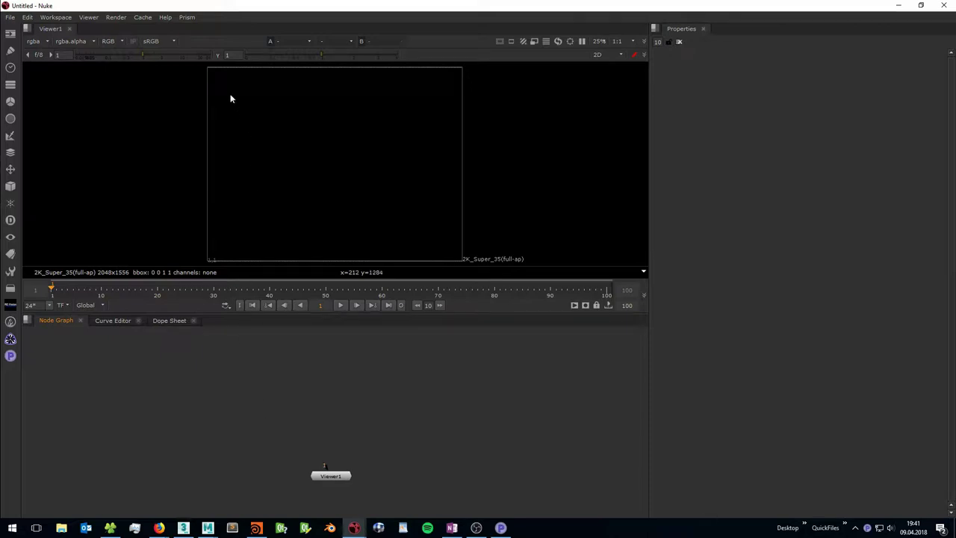
Step: Open Prism's Project Browser in Nuke, showing shot 010 and its antelopeRender versions
{"action": "left_click", "coordinate": [186, 17]}
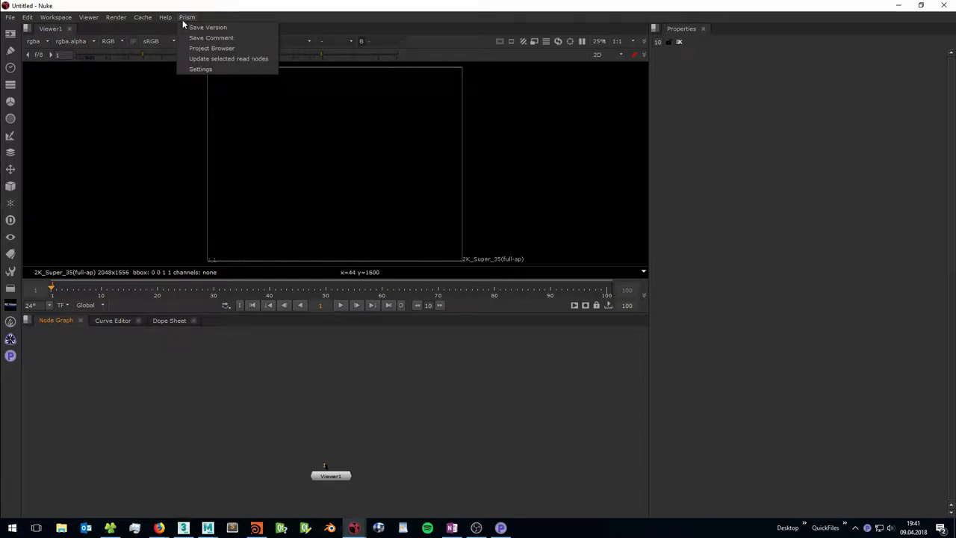
{"action": "left_click", "coordinate": [9, 357]}
{"action": "left_click", "coordinate": [198, 361]}
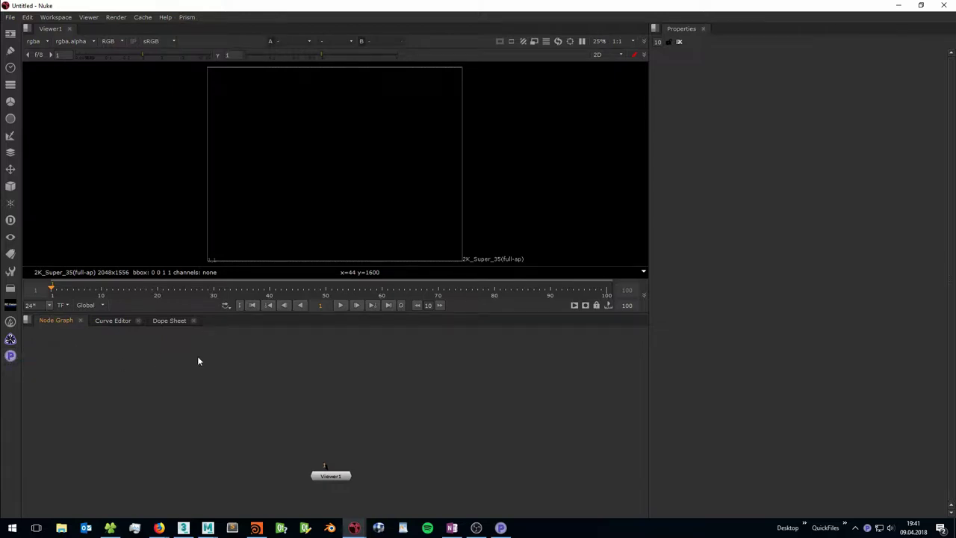
{"action": "left_click", "coordinate": [186, 18]}
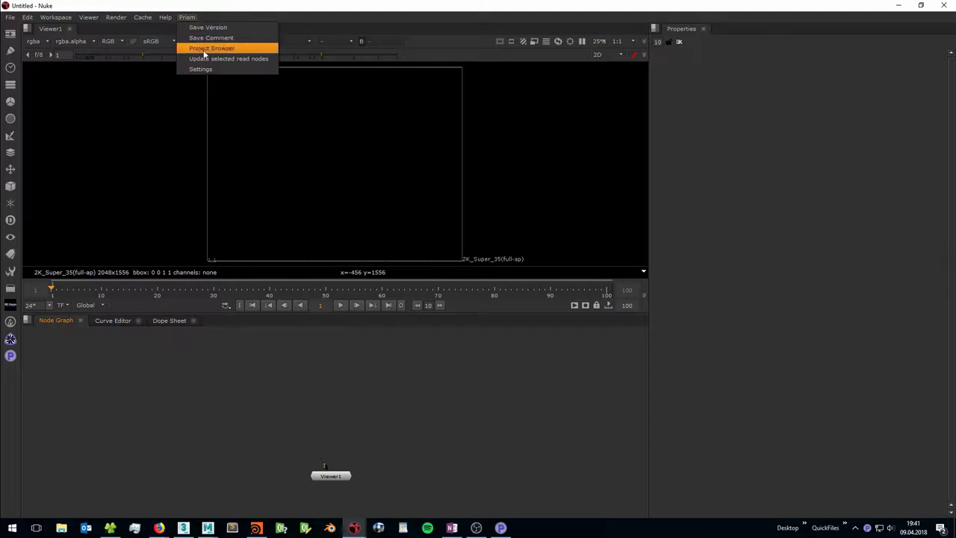
{"action": "left_click", "coordinate": [204, 49]}
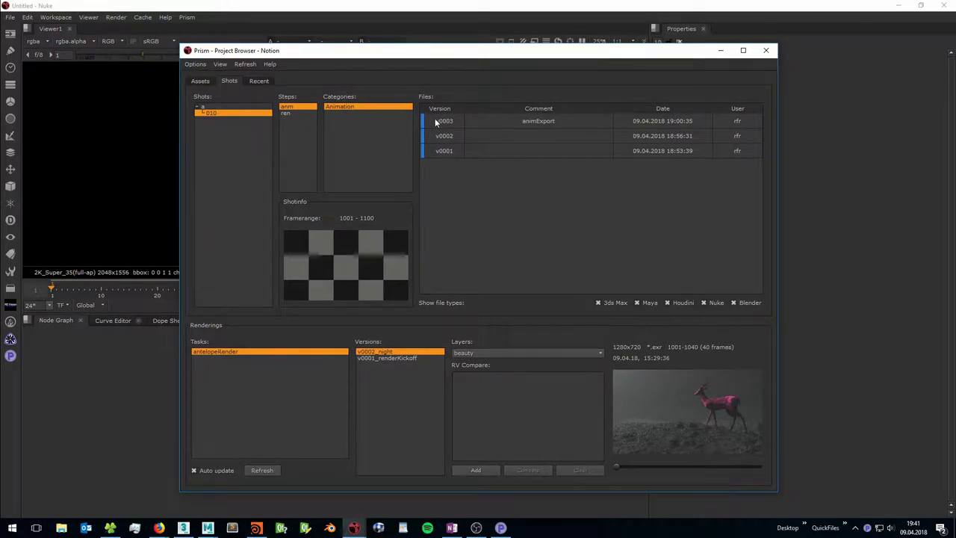
Step: Preview the v0001_renderKickoff volume, diffuse and beauty passes, then play the beauty in RV
{"action": "left_click", "coordinate": [383, 358]}
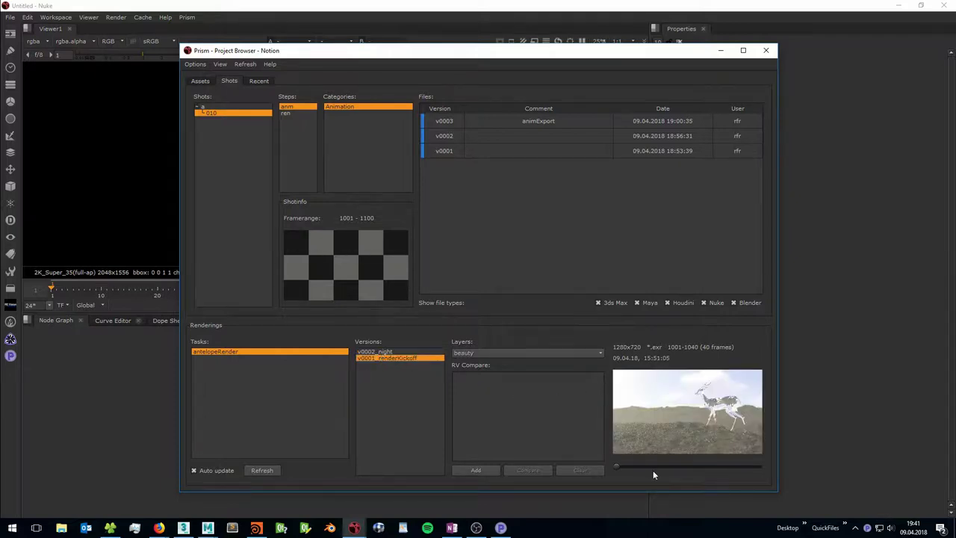
{"action": "left_click_drag", "start_coordinate": [651, 467], "coordinate": [719, 468]}
{"action": "left_click", "coordinate": [529, 353]}
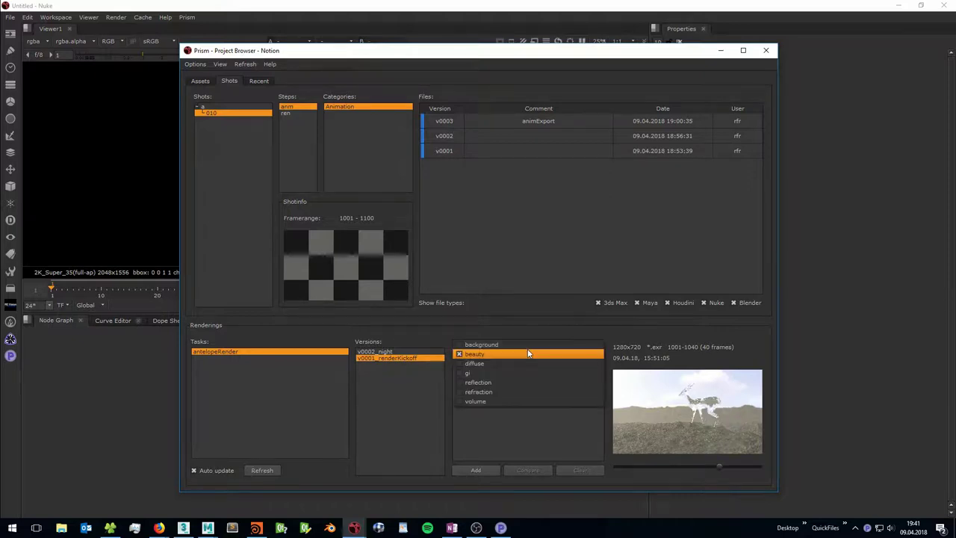
{"action": "left_click", "coordinate": [472, 401]}
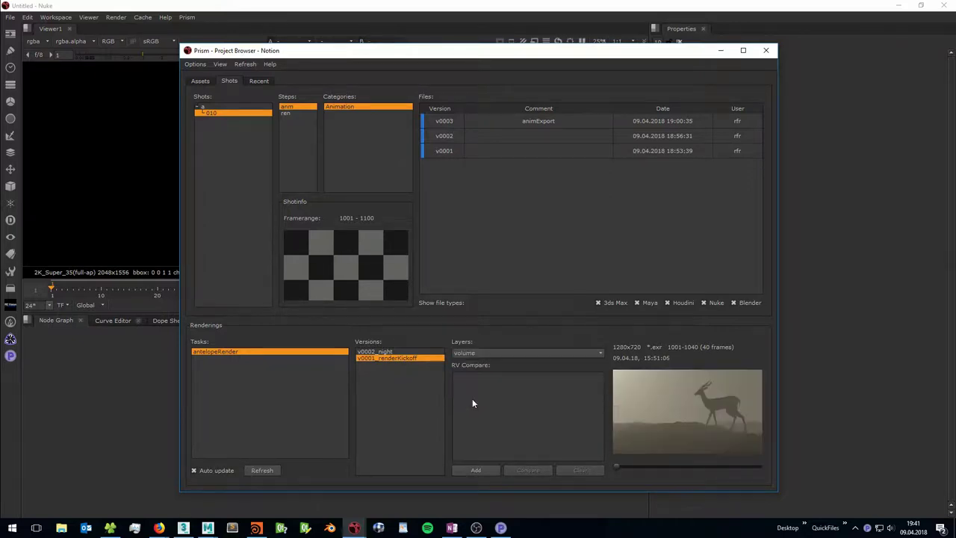
{"action": "left_click", "coordinate": [486, 352]}
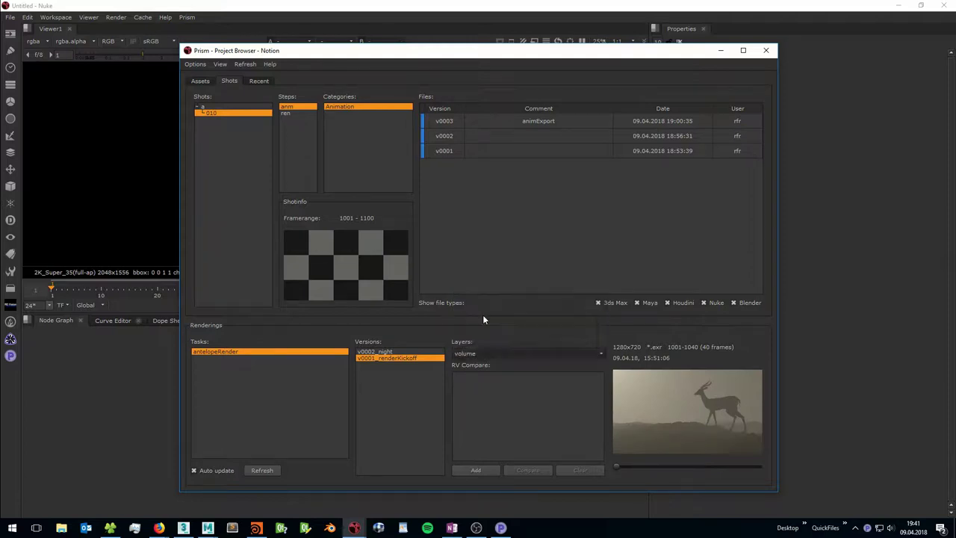
{"action": "left_click", "coordinate": [481, 325]}
{"action": "left_click", "coordinate": [475, 356]}
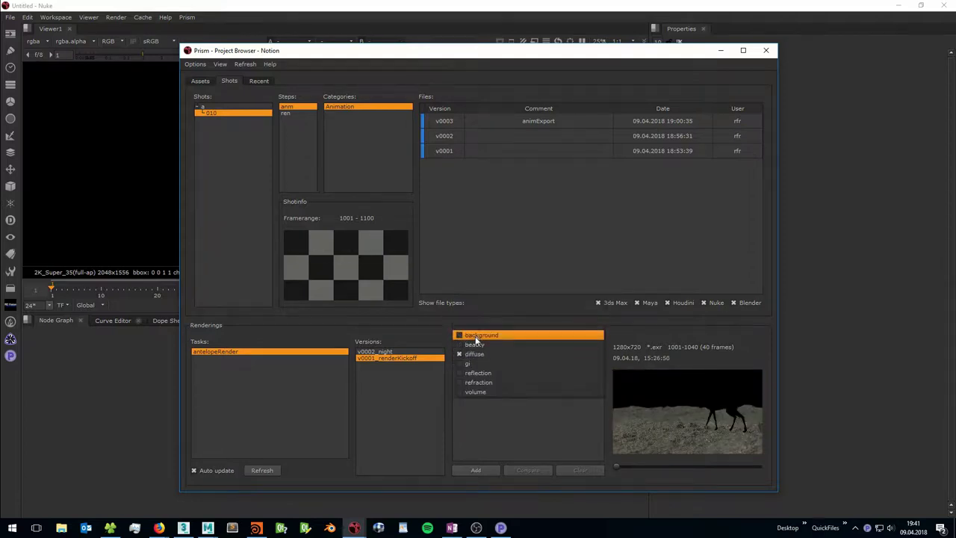
{"action": "left_click", "coordinate": [475, 344]}
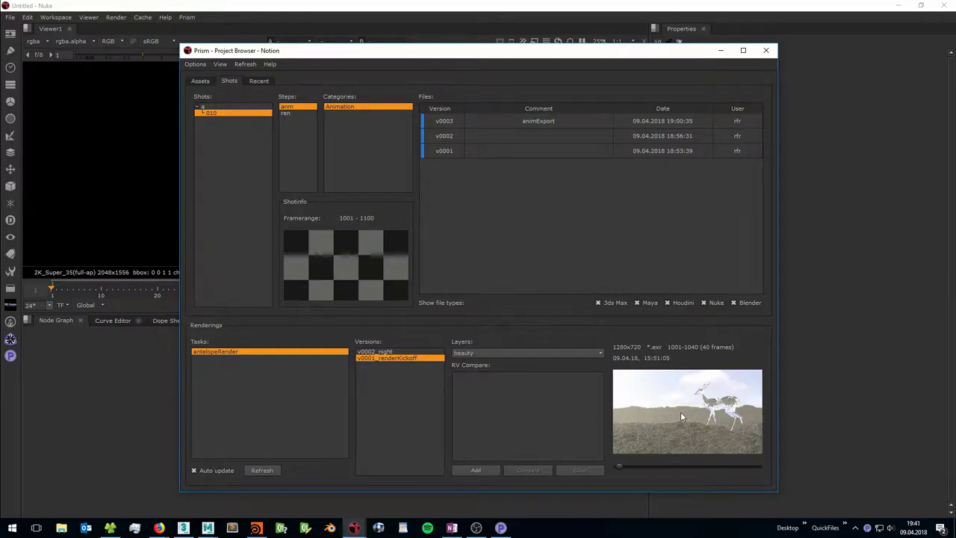
{"action": "double_click", "coordinate": [681, 413]}
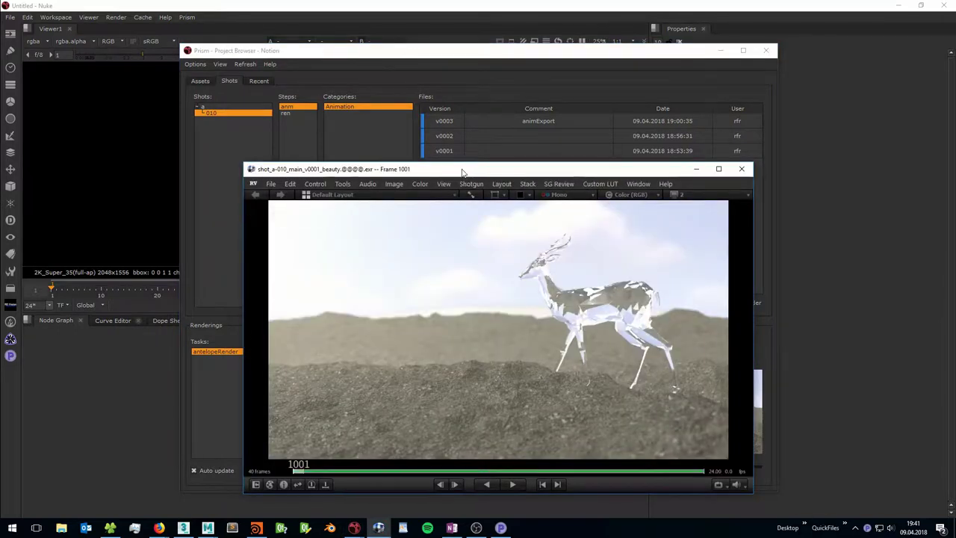
Step: Play the v0001_renderKickoff beauty render maximized in RV, then close the player
{"action": "double_click", "coordinate": [463, 171]}
{"action": "key", "text": "space"}
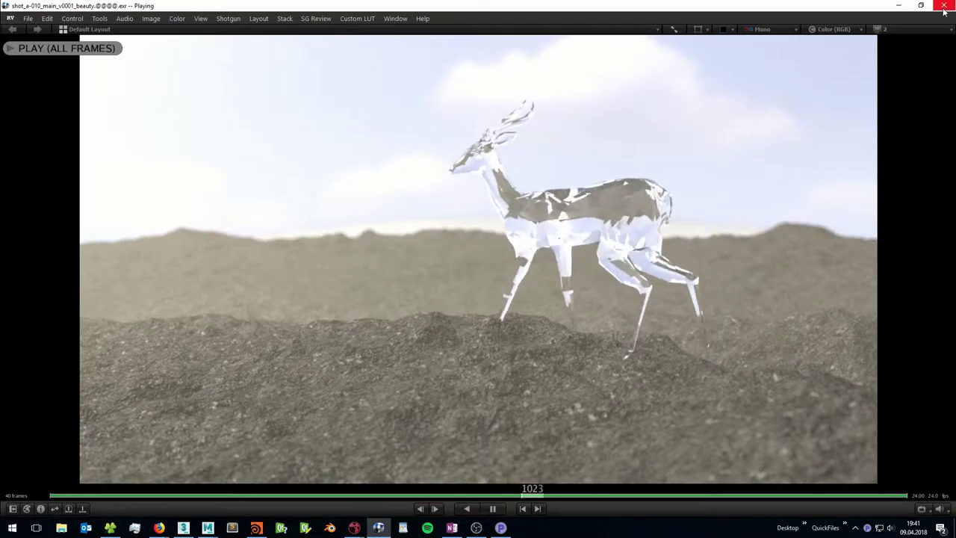
{"action": "left_click", "coordinate": [943, 8]}
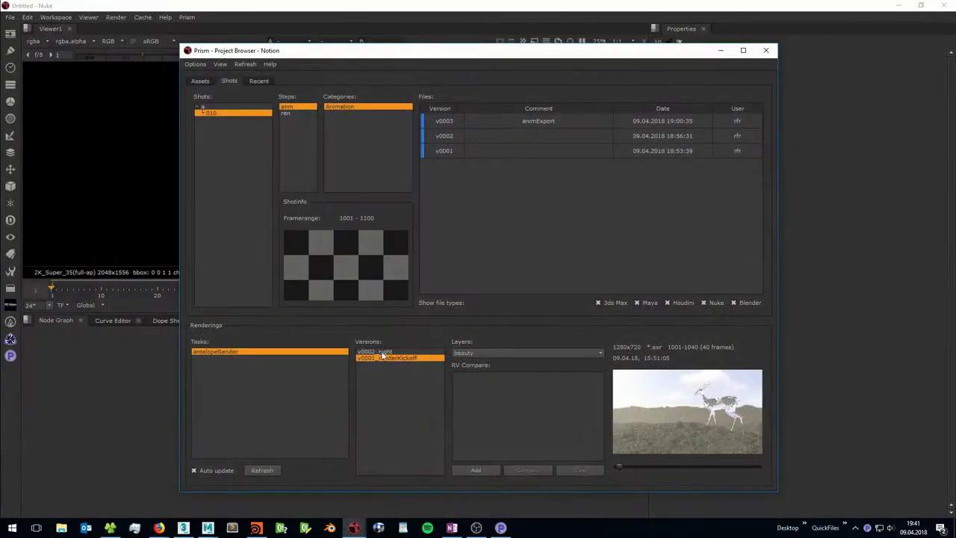
Step: Compare v0002_night and v0001_renderKickoff side by side in RV, then close it
{"action": "left_click", "coordinate": [382, 352], "text": "ctrl"}
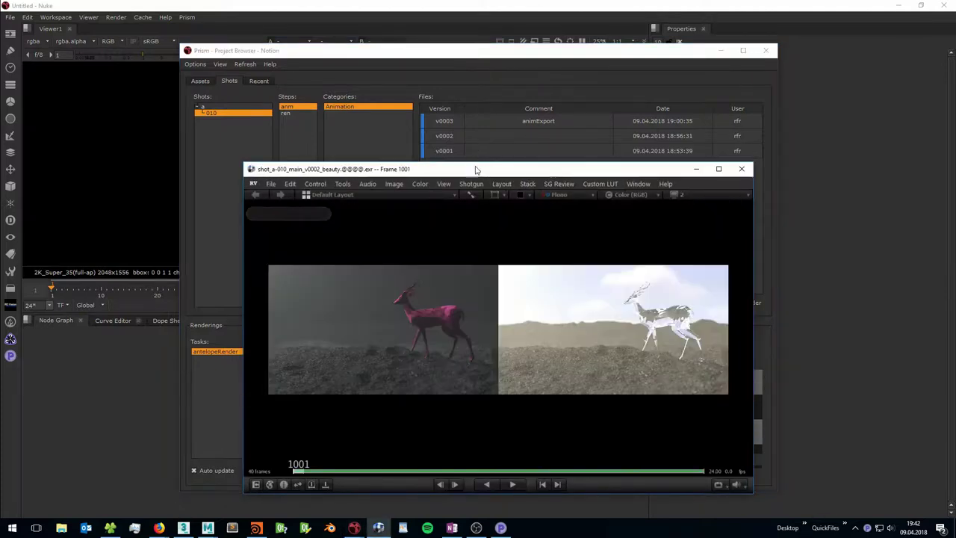
{"action": "double_click", "coordinate": [473, 169]}
{"action": "key", "text": "space"}
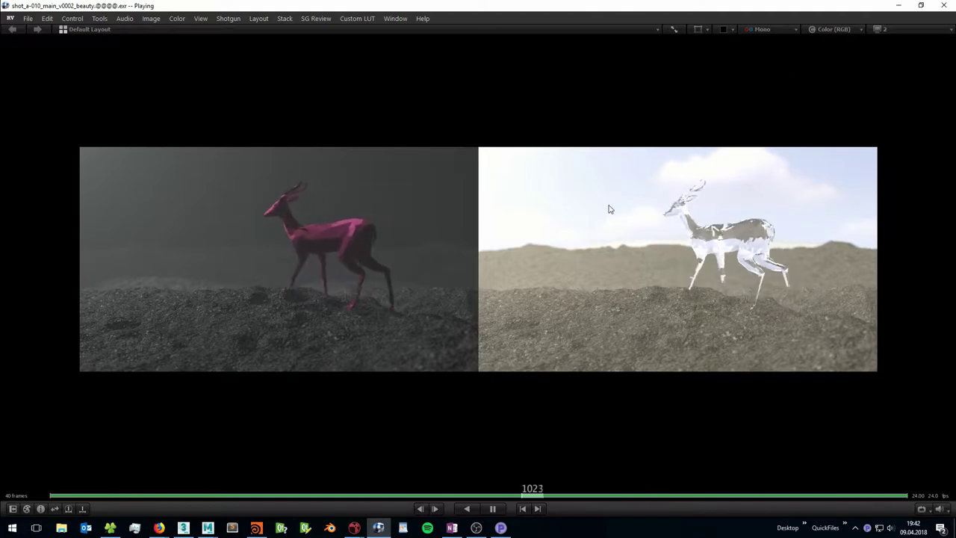
{"action": "key", "text": "space"}
{"action": "left_click", "coordinate": [937, 6]}
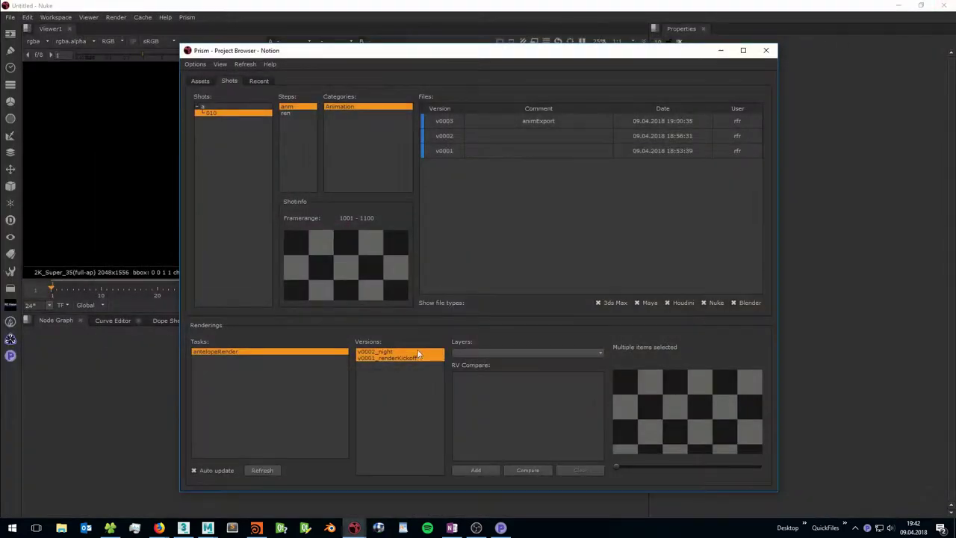
Step: Clear the render selection and add a Compositing step to shot 010
{"action": "left_click", "coordinate": [386, 398]}
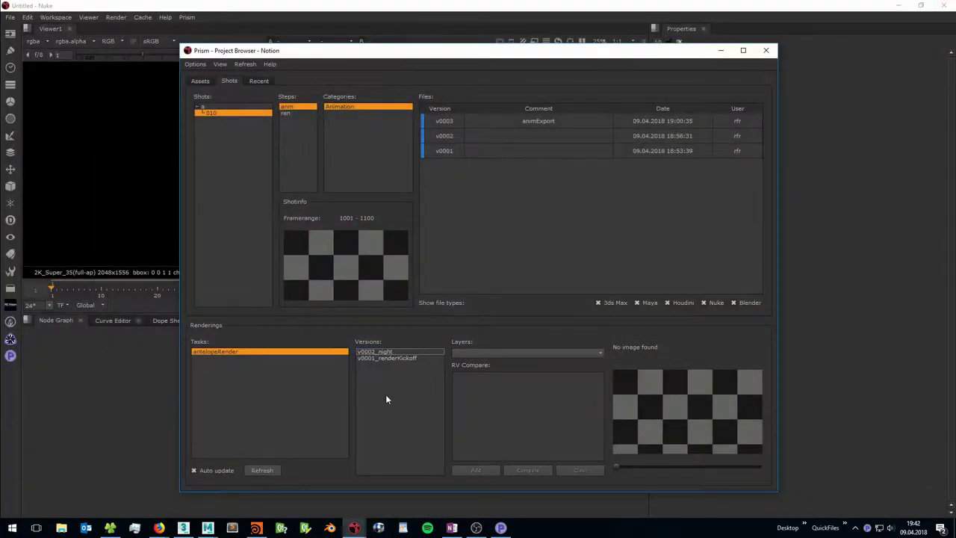
{"action": "double_click", "coordinate": [290, 141]}
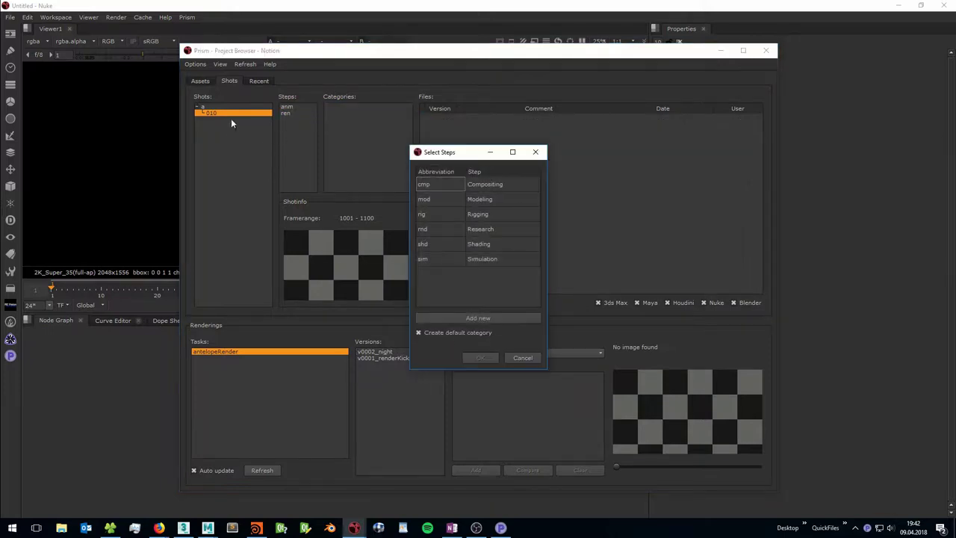
{"action": "double_click", "coordinate": [454, 183]}
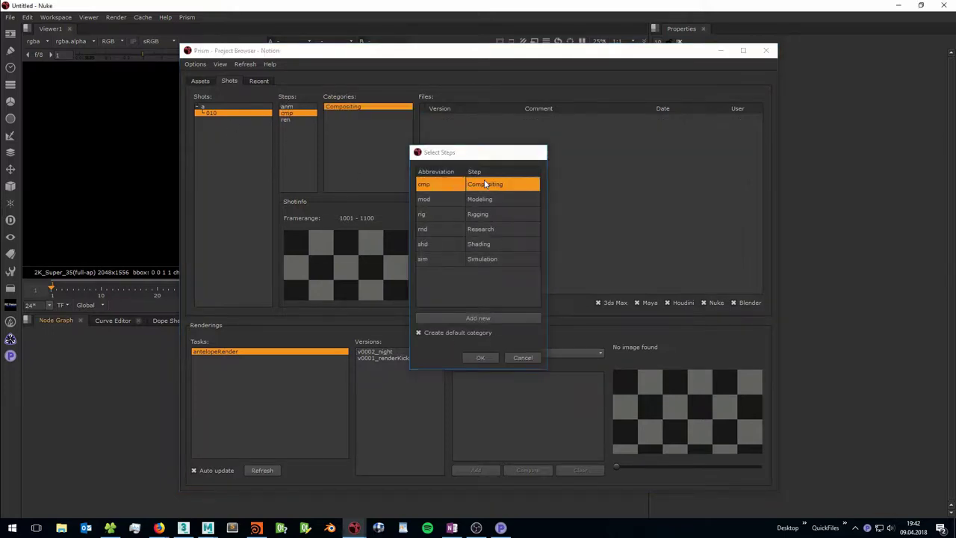
Step: Create the first Nuke compositing version, shot_a-010_cmp_Compositing_v0001, from autoback
{"action": "right_click", "coordinate": [581, 167]}
{"action": "mouse_move", "coordinate": [683, 208]}
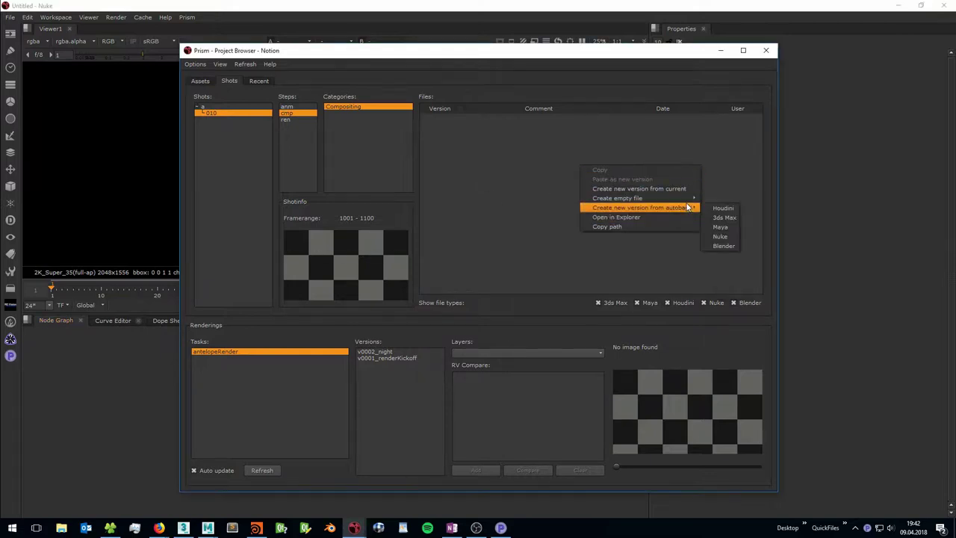
{"action": "left_click", "coordinate": [729, 283]}
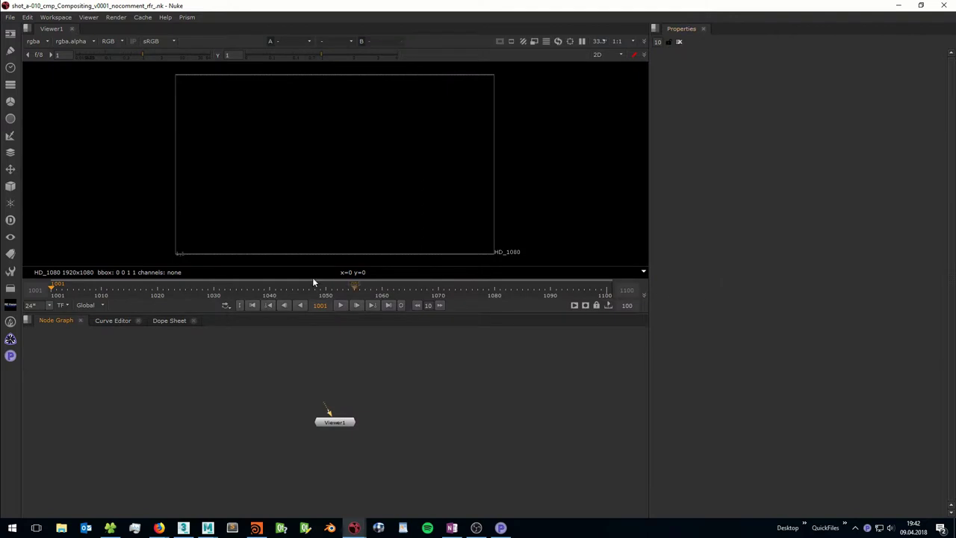
{"action": "left_click", "coordinate": [188, 17]}
Step: Reopen the Project Browser, toggle closing it after loading, and select shot 010
{"action": "left_click", "coordinate": [202, 47]}
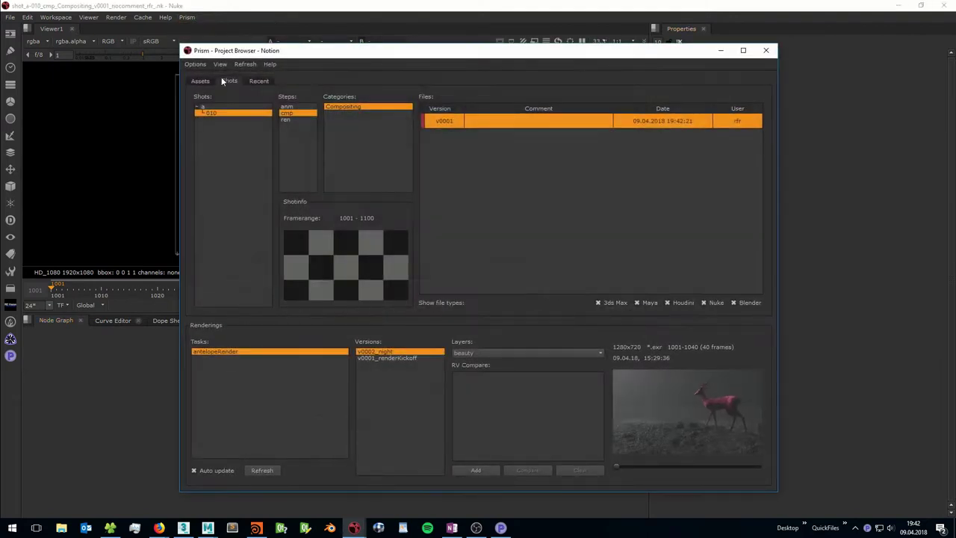
{"action": "left_click", "coordinate": [194, 64]}
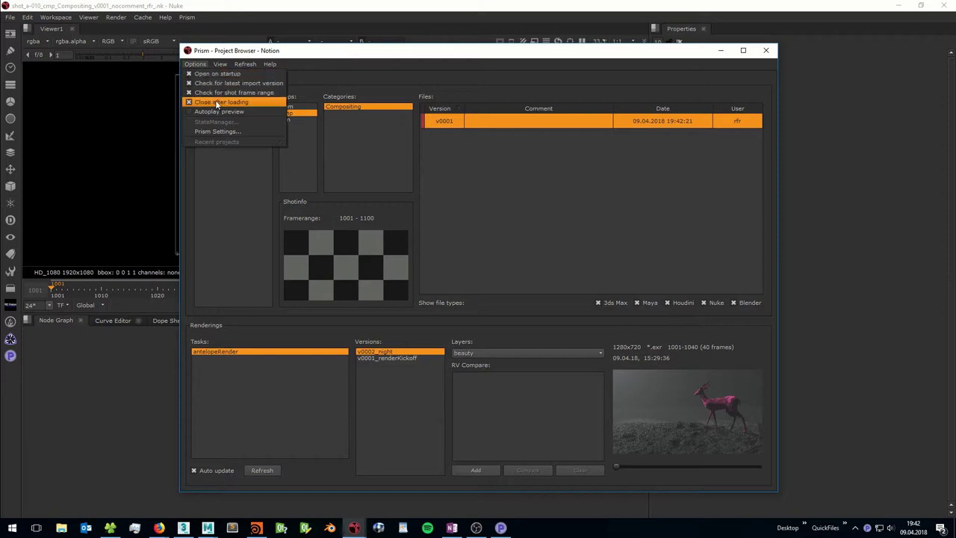
{"action": "left_click", "coordinate": [230, 236]}
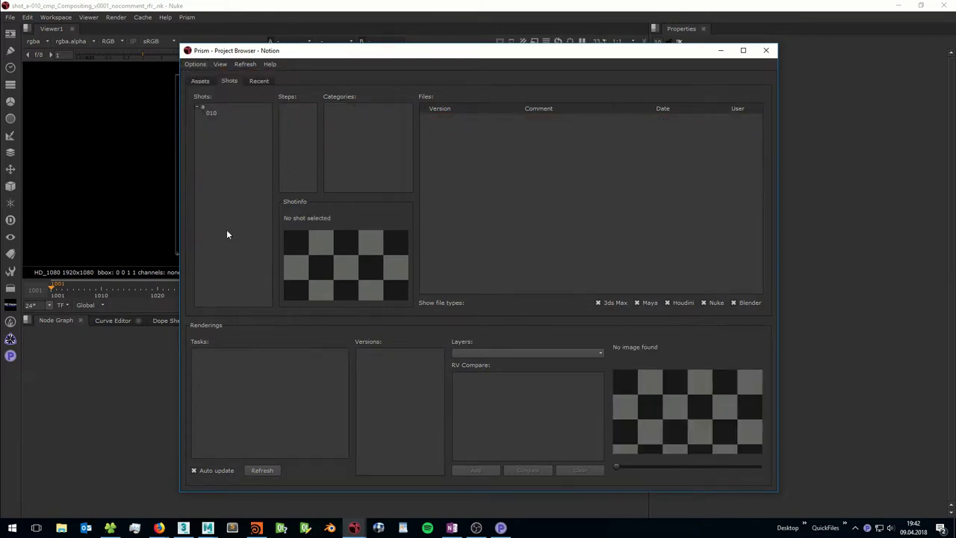
{"action": "left_click", "coordinate": [210, 112]}
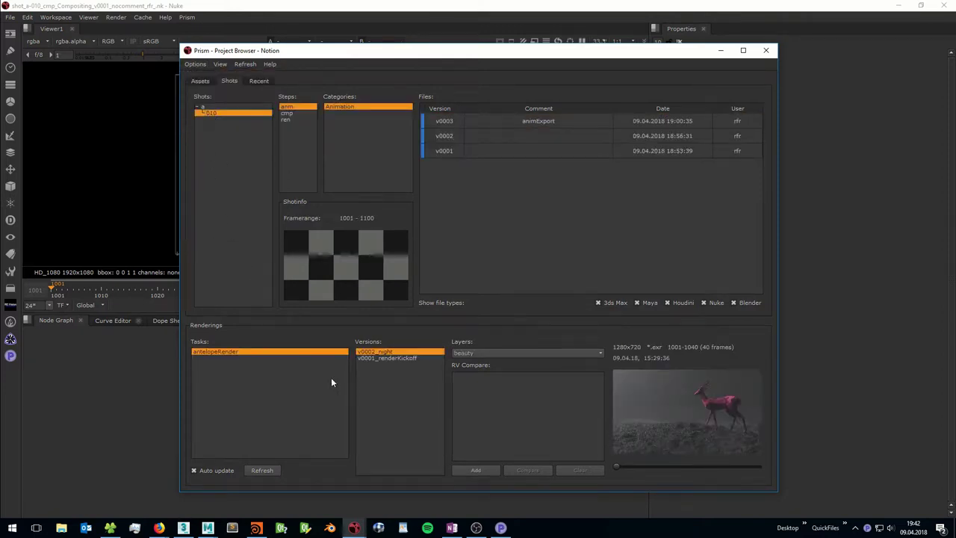
Step: Import the v0002_night render images into Nuke with all passes laid out as nodes
{"action": "right_click", "coordinate": [669, 395]}
{"action": "mouse_move", "coordinate": [676, 401]}
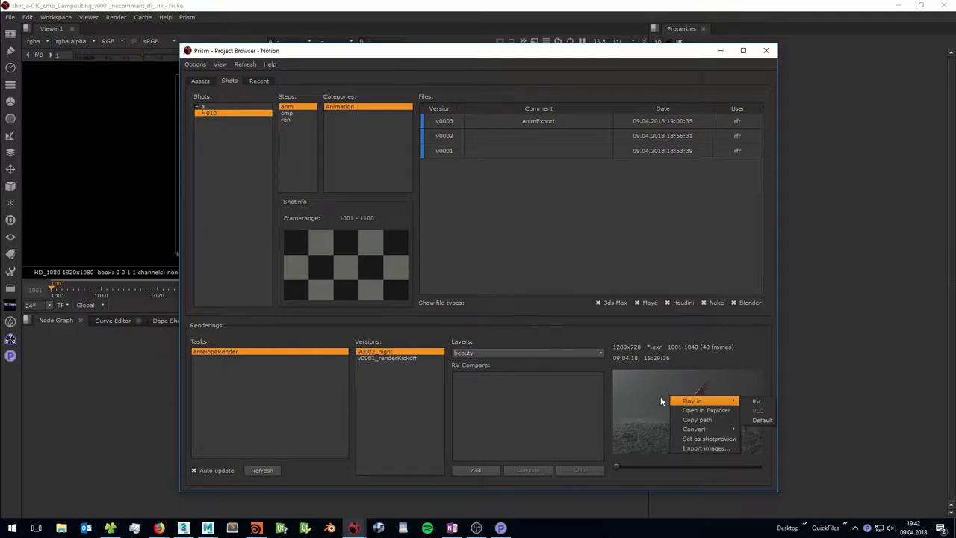
{"action": "left_click", "coordinate": [702, 448]}
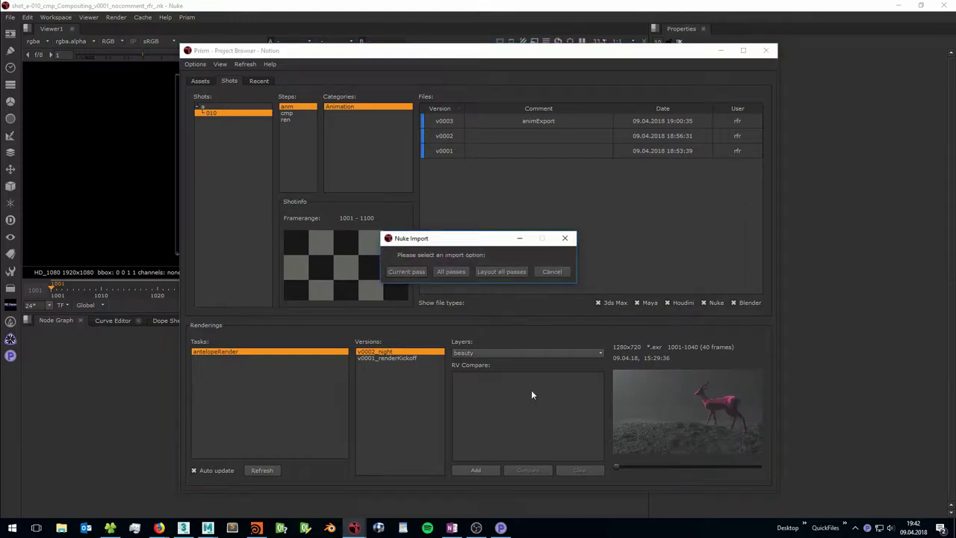
{"action": "left_click_drag", "start_coordinate": [442, 243], "coordinate": [380, 194]}
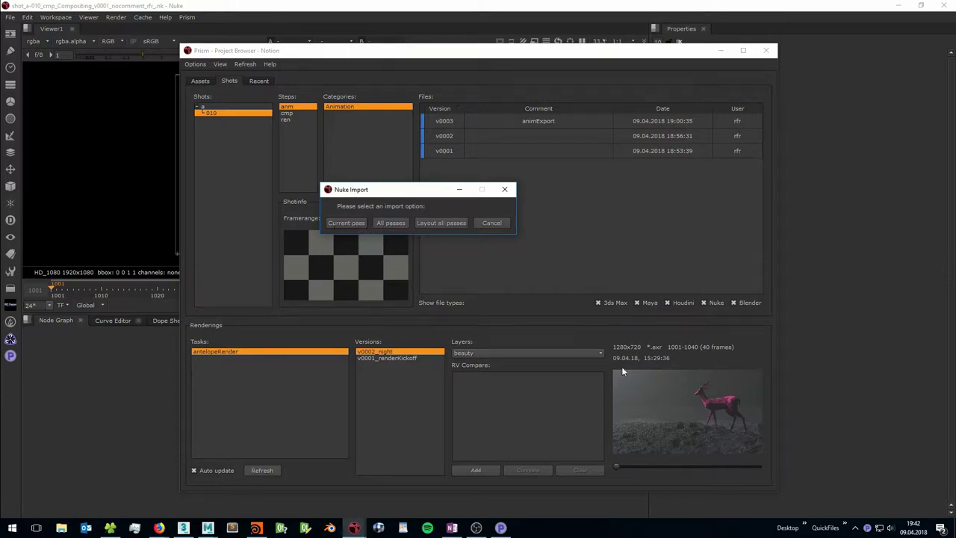
{"action": "left_click_drag", "start_coordinate": [425, 189], "coordinate": [429, 195]}
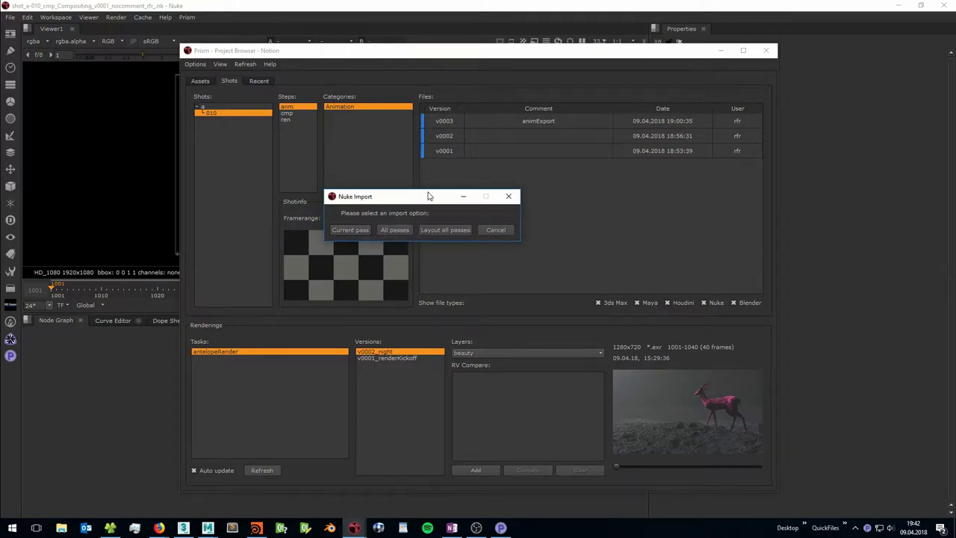
{"action": "left_click", "coordinate": [438, 230]}
Step: Close the browser and show the composite's final merge in the Nuke viewer
{"action": "left_click", "coordinate": [774, 53]}
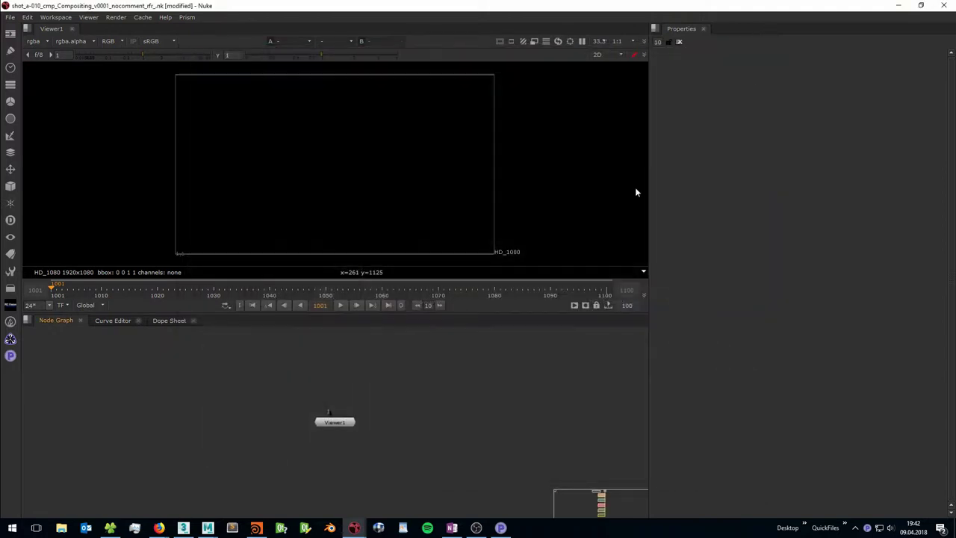
{"action": "middle_click_drag", "start_coordinate": [513, 411], "coordinate": [347, 415]}
{"action": "scroll", "coordinate": [347, 410], "scroll_direction": "up", "scroll_amount": 3}
{"action": "scroll", "coordinate": [346, 410], "scroll_direction": "down", "scroll_amount": 3}
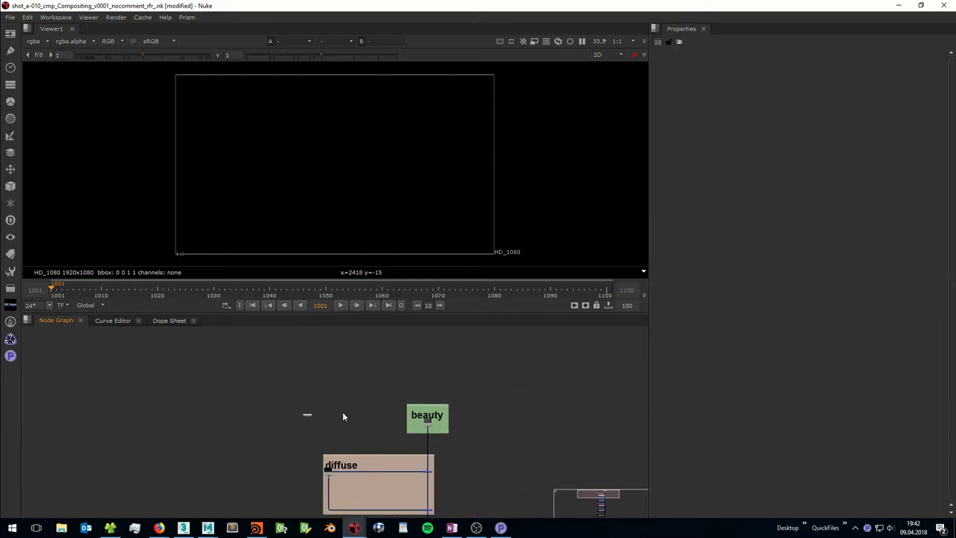
{"action": "middle_click_drag", "start_coordinate": [274, 425], "coordinate": [274, 184]}
{"action": "scroll", "coordinate": [403, 419], "scroll_direction": "up", "scroll_amount": 2}
{"action": "scroll", "coordinate": [403, 433], "scroll_direction": "up", "scroll_amount": 3}
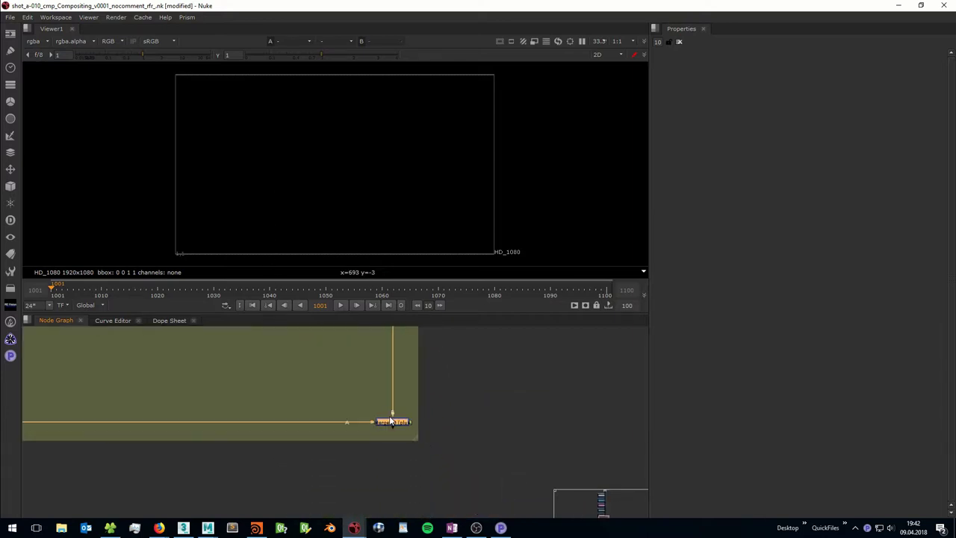
{"action": "left_click", "coordinate": [392, 421]}
{"action": "key", "text": "1"}
{"action": "scroll", "coordinate": [399, 445], "scroll_direction": "down", "scroll_amount": 2}
{"action": "scroll", "coordinate": [398, 445], "scroll_direction": "down", "scroll_amount": 2}
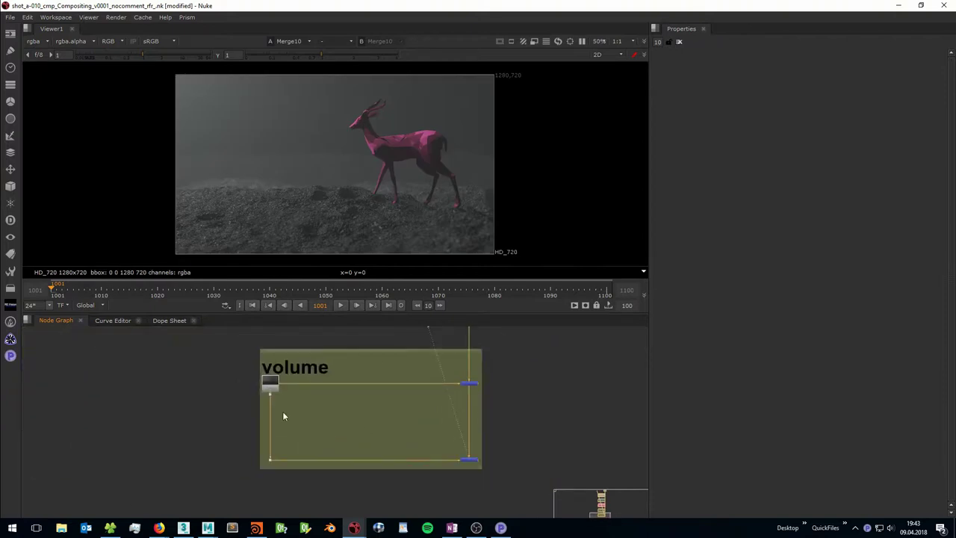
{"action": "scroll", "coordinate": [268, 397], "scroll_direction": "up", "scroll_amount": 2}
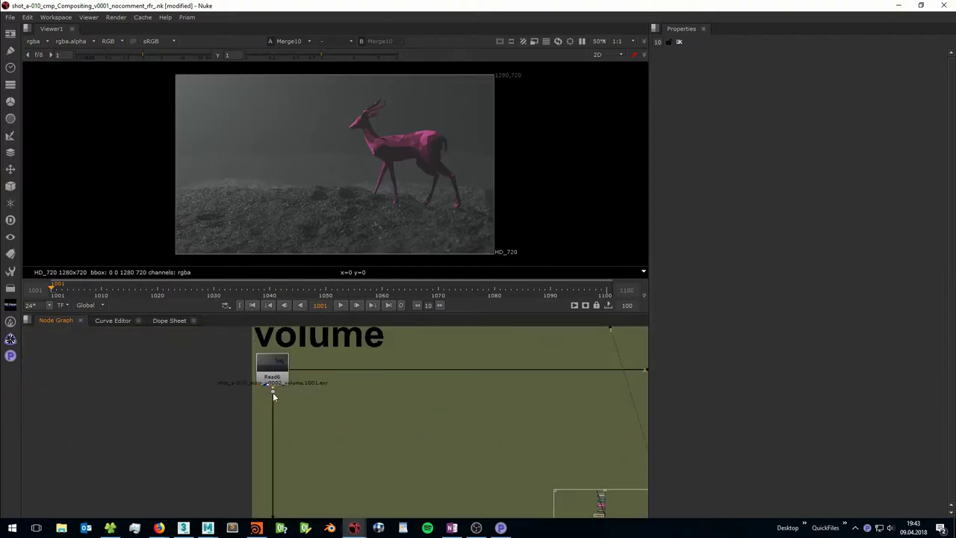
Step: Add a Grade below the volume read with gain 0.36
{"action": "key", "text": "g"}
{"action": "left_click_drag", "start_coordinate": [809, 128], "coordinate": [775, 135]}
{"action": "scroll", "coordinate": [453, 464], "scroll_direction": "down", "scroll_amount": 4}
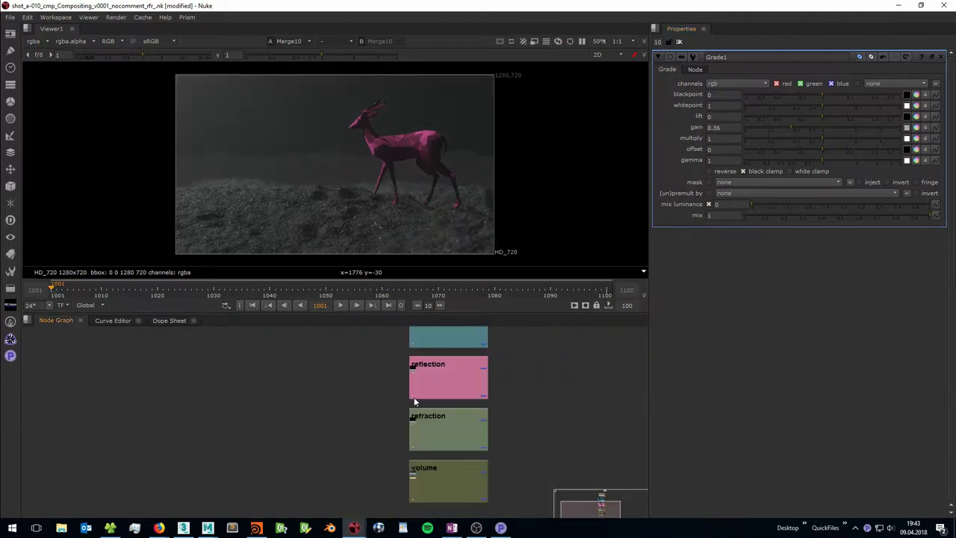
Step: Add a ColorCorrect below the diffuse read with master contrast 2.22
{"action": "middle_click_drag", "start_coordinate": [406, 335], "coordinate": [362, 459]}
{"action": "scroll", "coordinate": [369, 415], "scroll_direction": "up", "scroll_amount": 8}
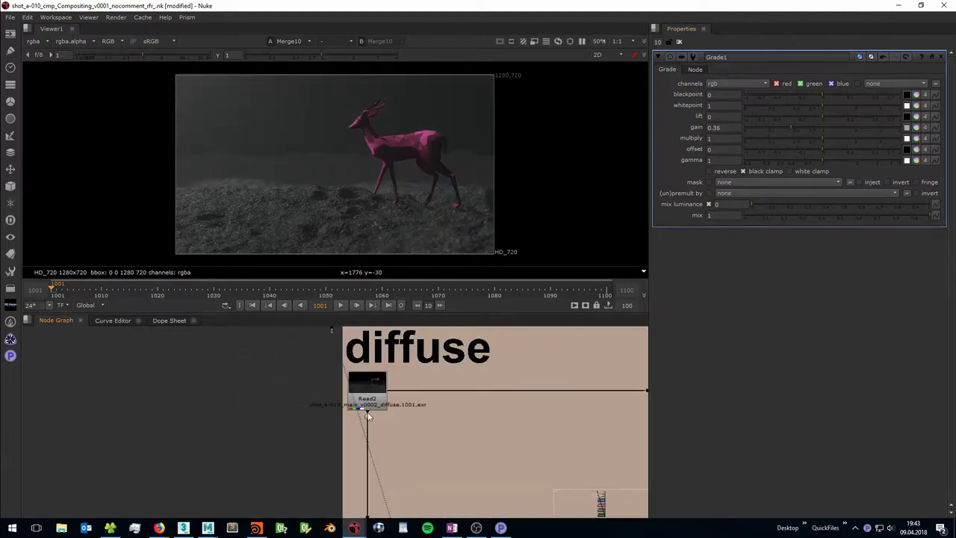
{"action": "key", "text": "c"}
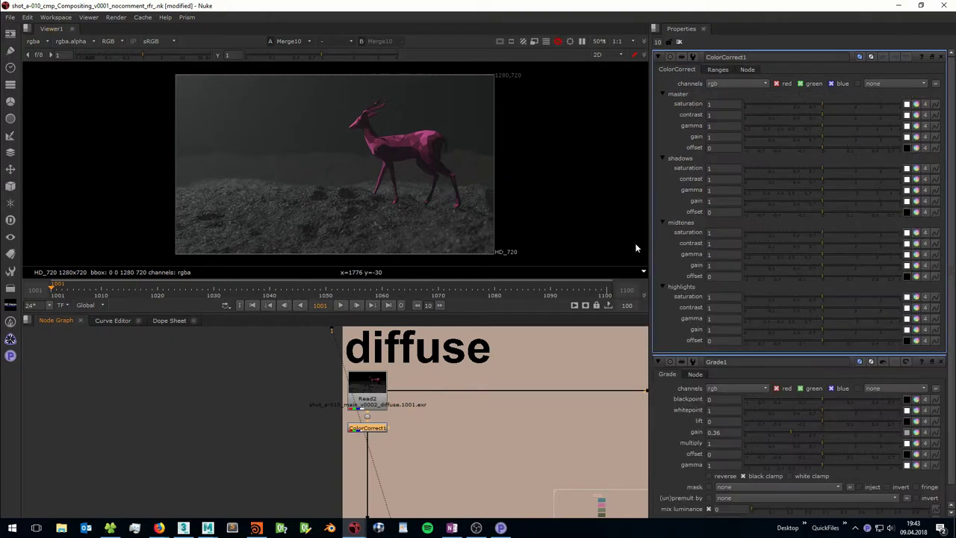
{"action": "left_click_drag", "start_coordinate": [816, 113], "coordinate": [860, 112]}
{"action": "middle_click_drag", "start_coordinate": [490, 439], "coordinate": [404, 398]}
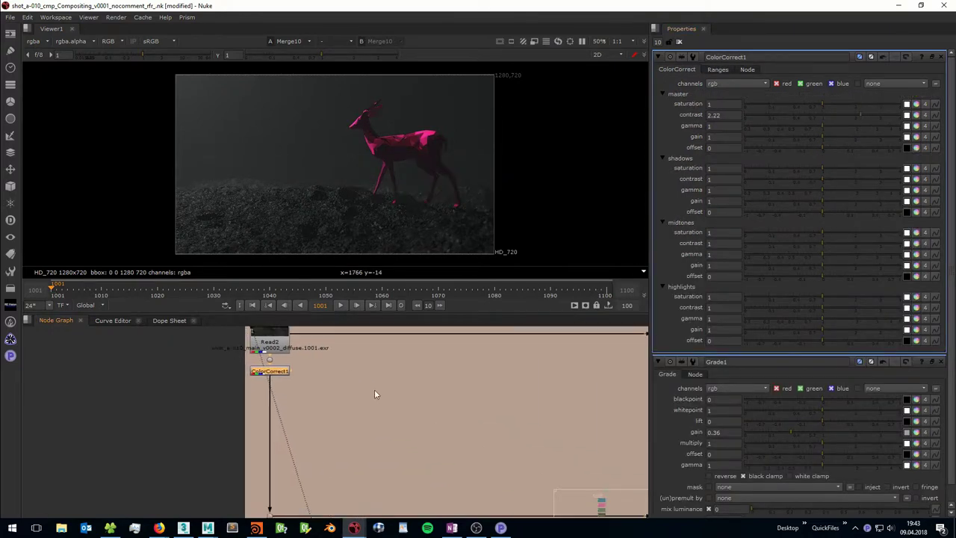
{"action": "scroll", "coordinate": [303, 385], "scroll_direction": "down", "scroll_amount": 3}
{"action": "scroll", "coordinate": [303, 385], "scroll_direction": "down", "scroll_amount": 2}
{"action": "middle_click_drag", "start_coordinate": [321, 522], "coordinate": [326, 443]}
{"action": "scroll", "coordinate": [325, 441], "scroll_direction": "up", "scroll_amount": 4}
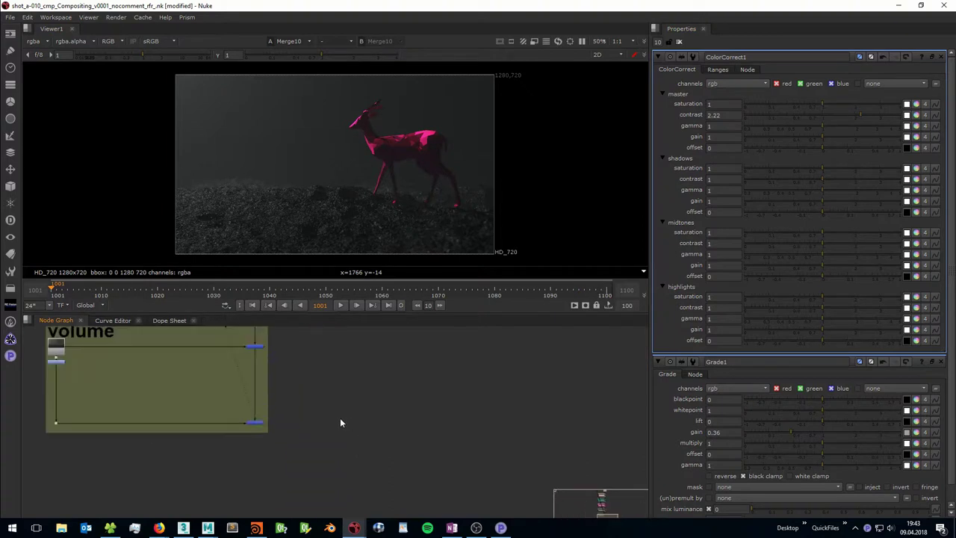
{"action": "scroll", "coordinate": [315, 412], "scroll_direction": "up", "scroll_amount": 3}
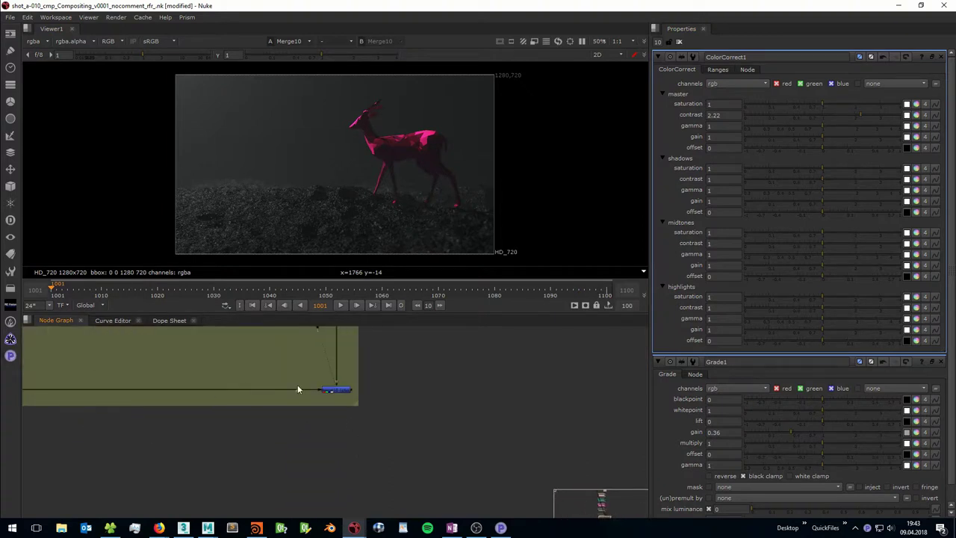
Step: Add a WritePrism node after the final Dot with task set to 'main'
{"action": "left_click", "coordinate": [336, 389]}
{"action": "left_click", "coordinate": [16, 360]}
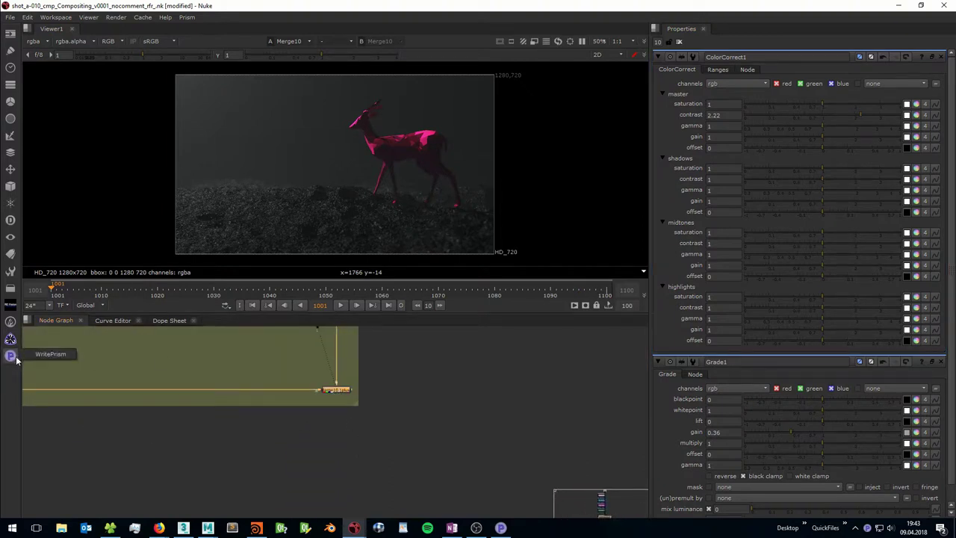
{"action": "left_click", "coordinate": [30, 354]}
{"action": "left_click_drag", "start_coordinate": [336, 401], "coordinate": [340, 433]}
{"action": "left_click", "coordinate": [716, 85]}
{"action": "type", "text": "main"}
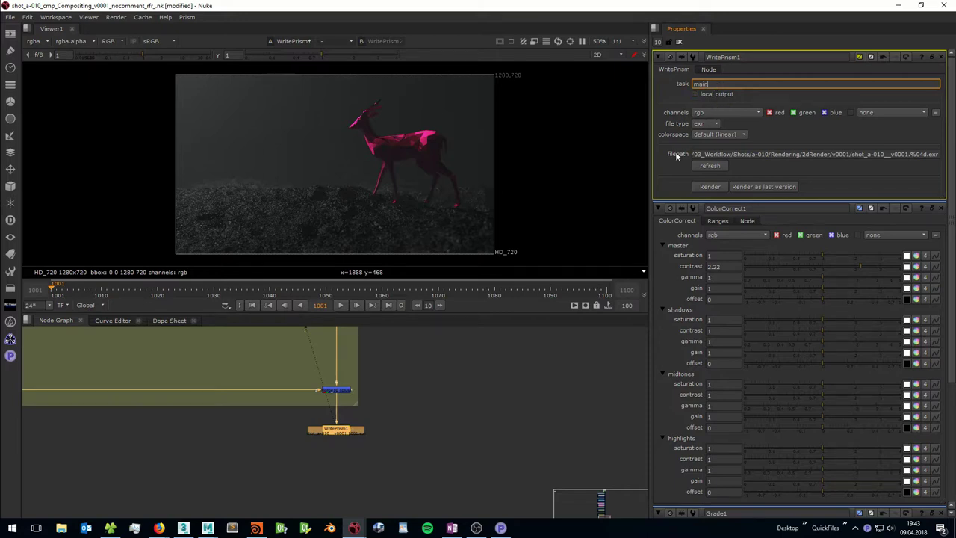
Step: Render the composite for frames 1001–1040, confirming the scene overwrite
{"action": "left_click", "coordinate": [704, 186]}
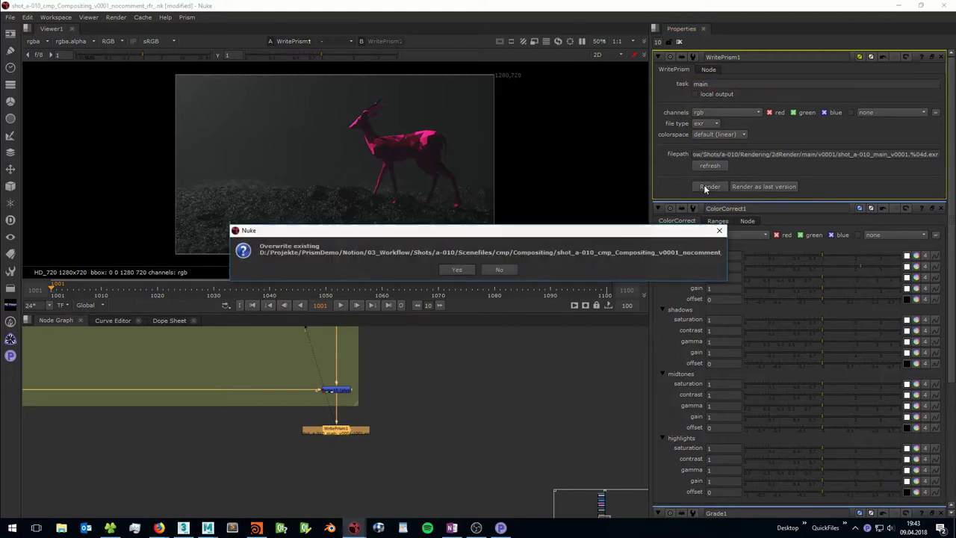
{"action": "left_click", "coordinate": [457, 268]}
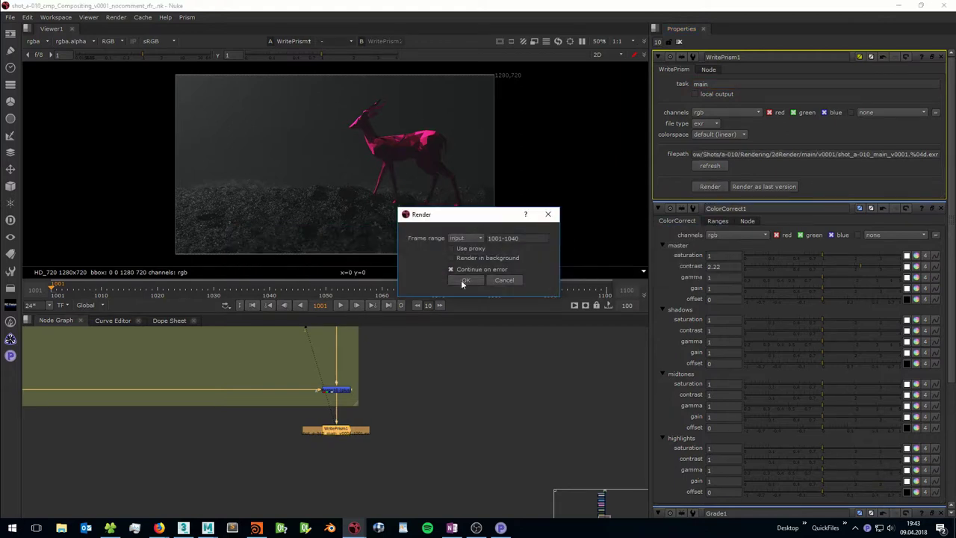
{"action": "left_click", "coordinate": [461, 281]}
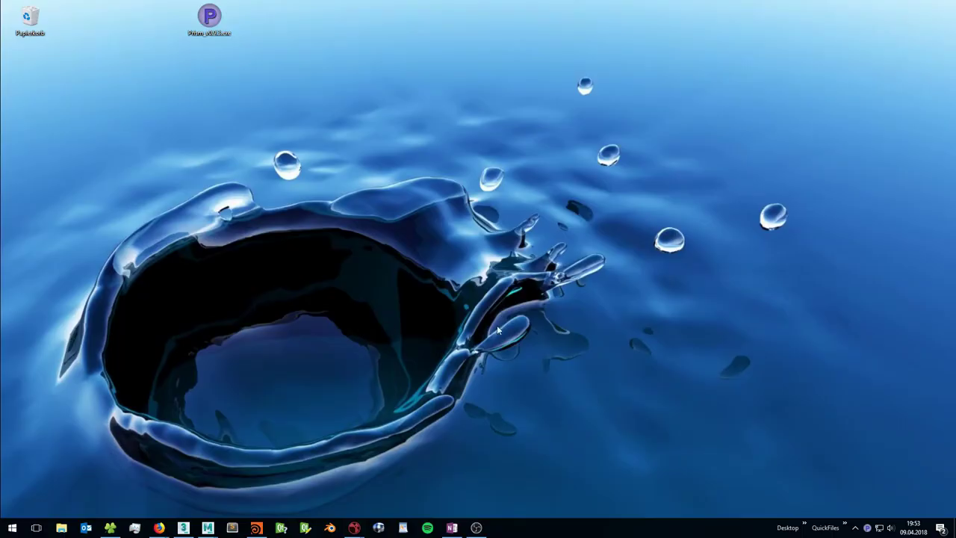
Step: Convert the main (2d) render's image sequence to mp4 in the Project Browser
{"action": "left_click", "coordinate": [867, 528]}
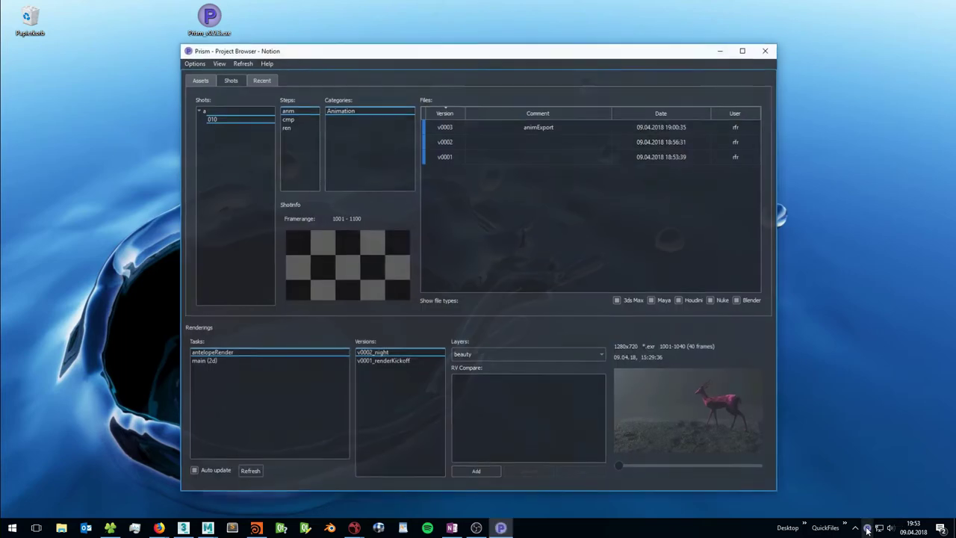
{"action": "left_click", "coordinate": [210, 362]}
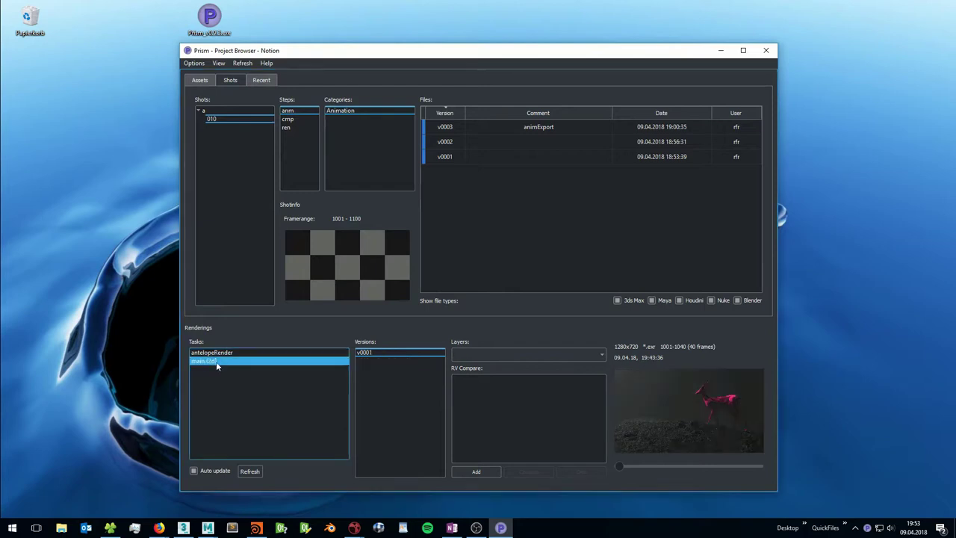
{"action": "left_click", "coordinate": [669, 466]}
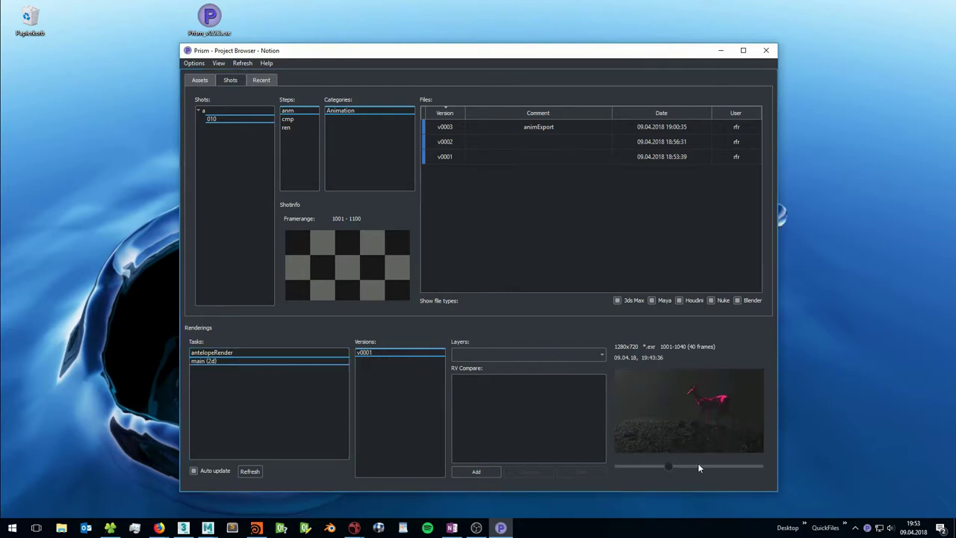
{"action": "left_click", "coordinate": [709, 466]}
{"action": "right_click", "coordinate": [656, 392]}
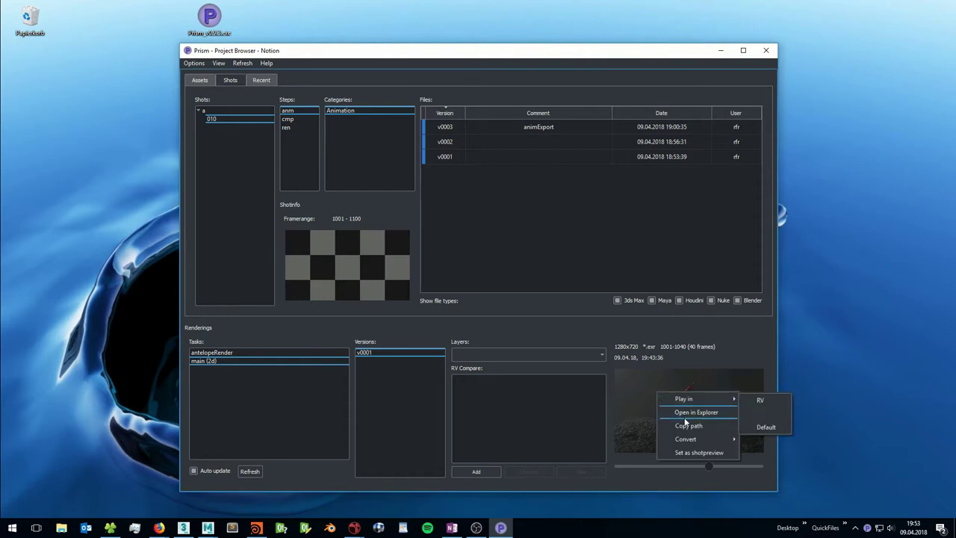
{"action": "mouse_move", "coordinate": [695, 442]}
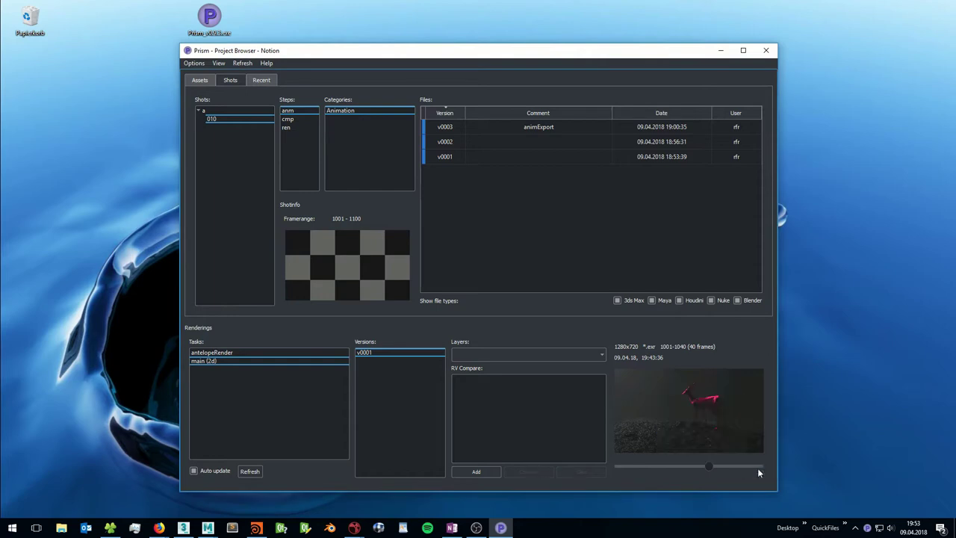
{"action": "left_click", "coordinate": [760, 467]}
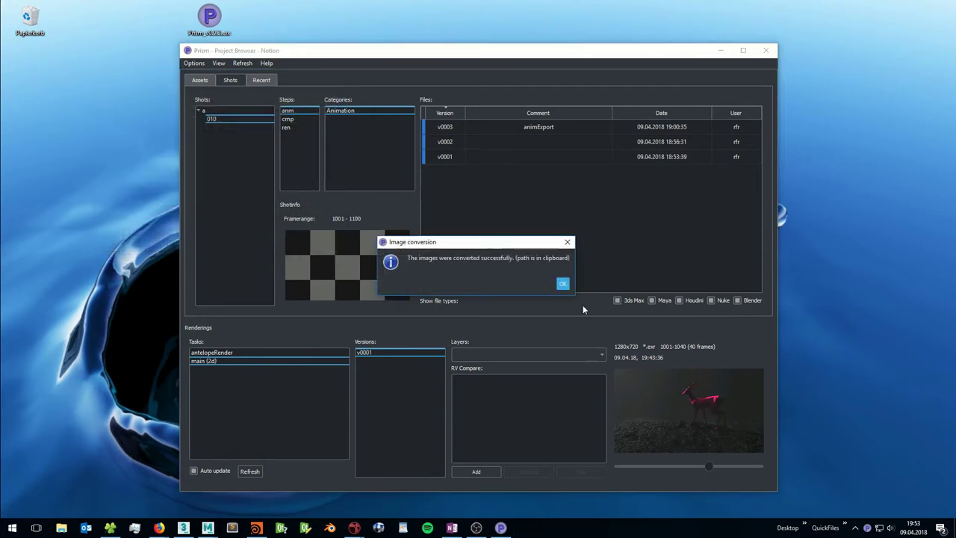
{"action": "left_click", "coordinate": [562, 284]}
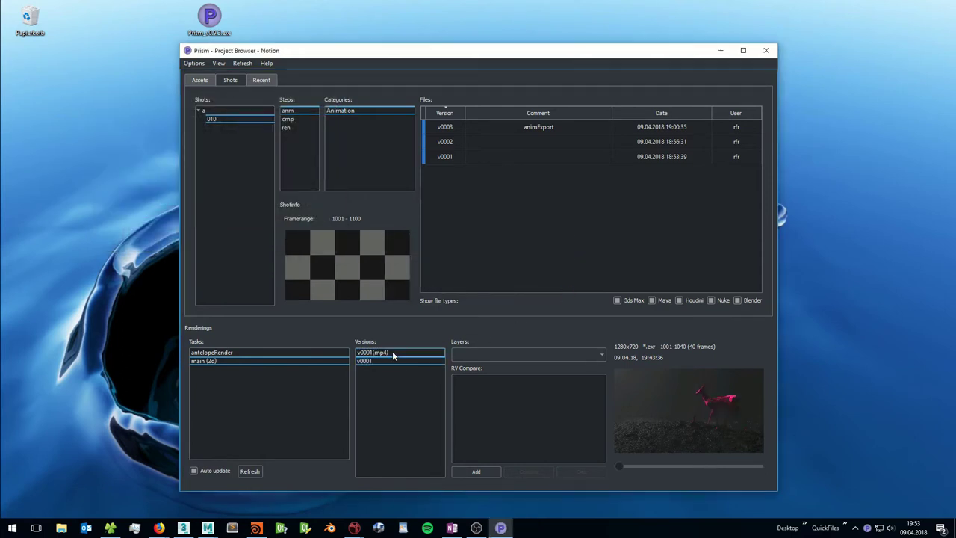
Step: Reveal shot_a-010_main_v0001.mp4 in Explorer and play it full-screen in VLC
{"action": "left_click", "coordinate": [391, 352]}
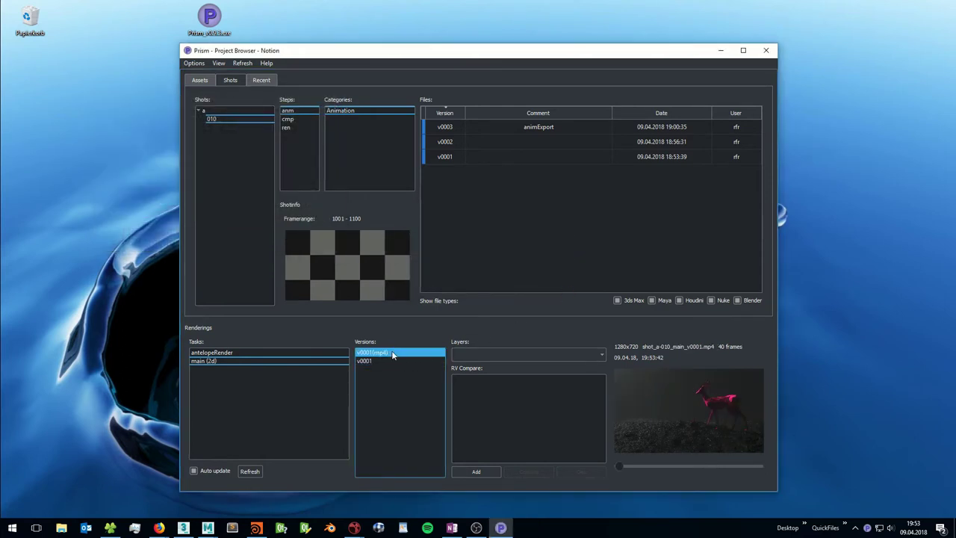
{"action": "right_click", "coordinate": [657, 390]}
{"action": "left_click", "coordinate": [668, 404]}
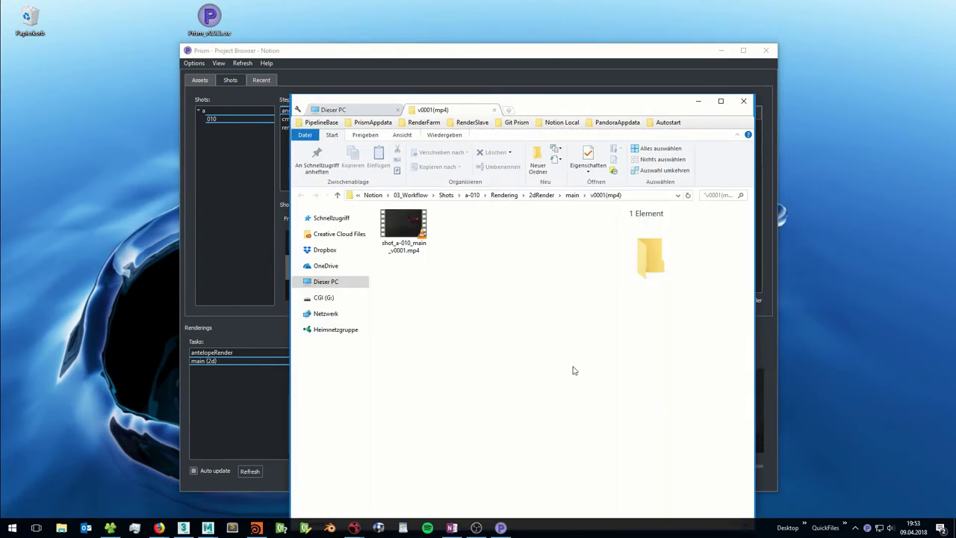
{"action": "double_click", "coordinate": [414, 237]}
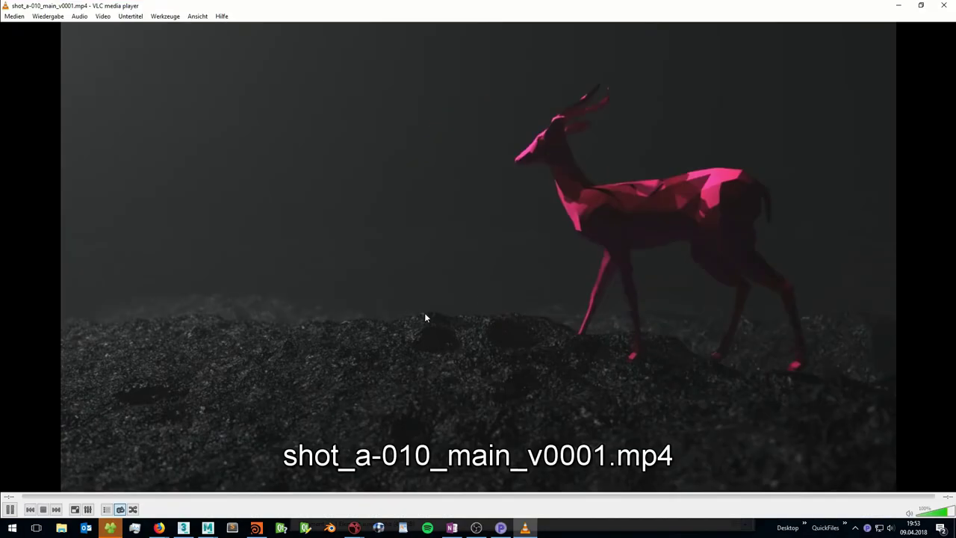
{"action": "double_click", "coordinate": [431, 339]}
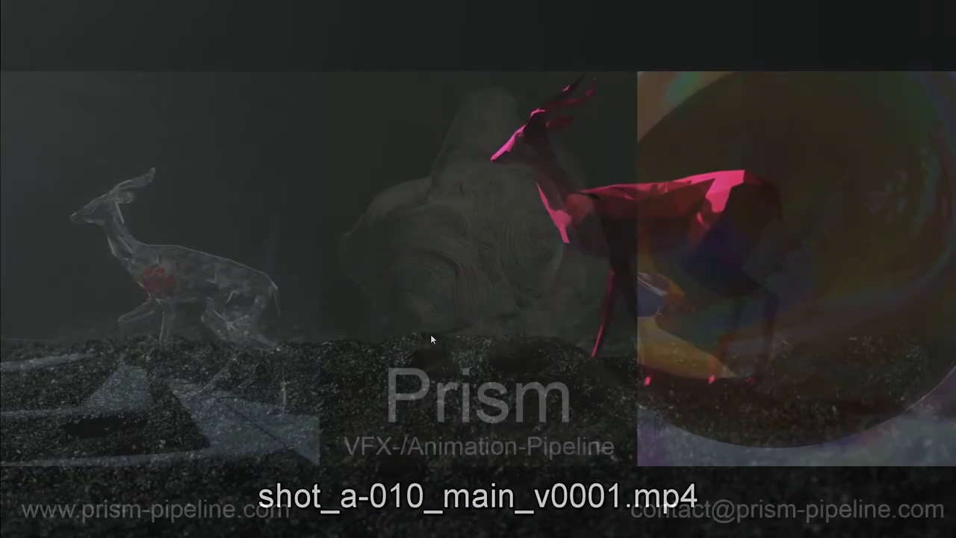